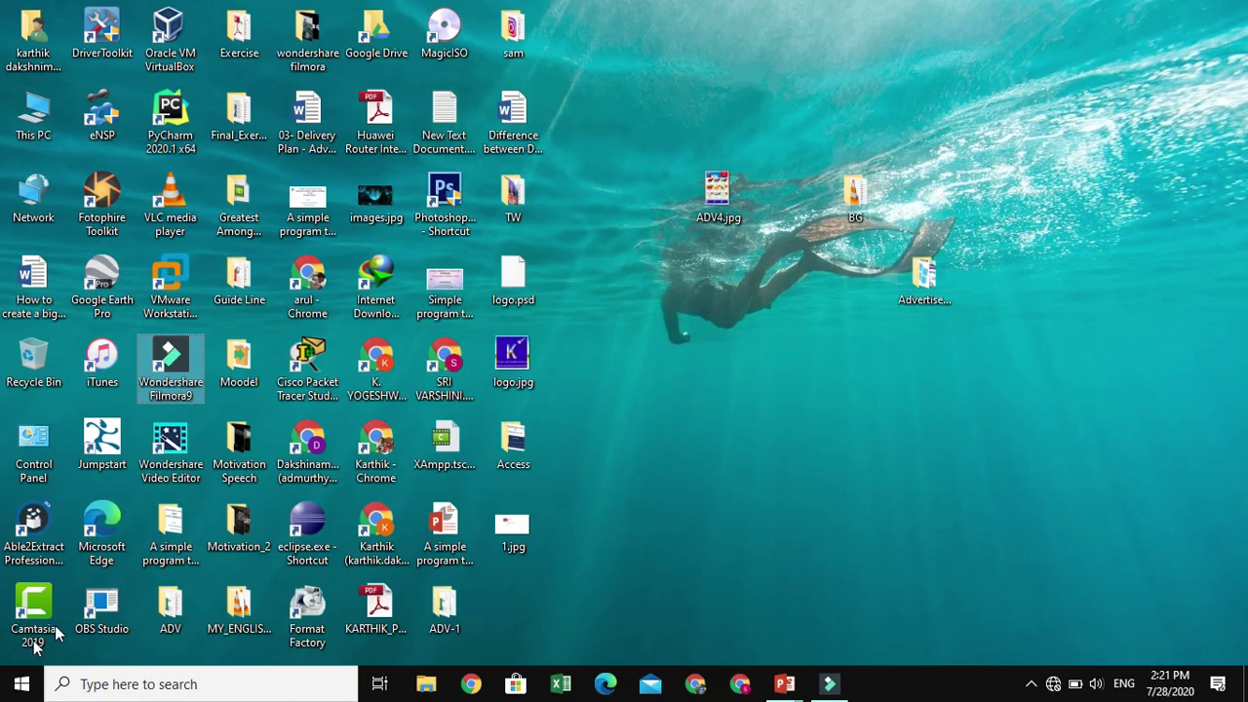
left_click(20, 683)
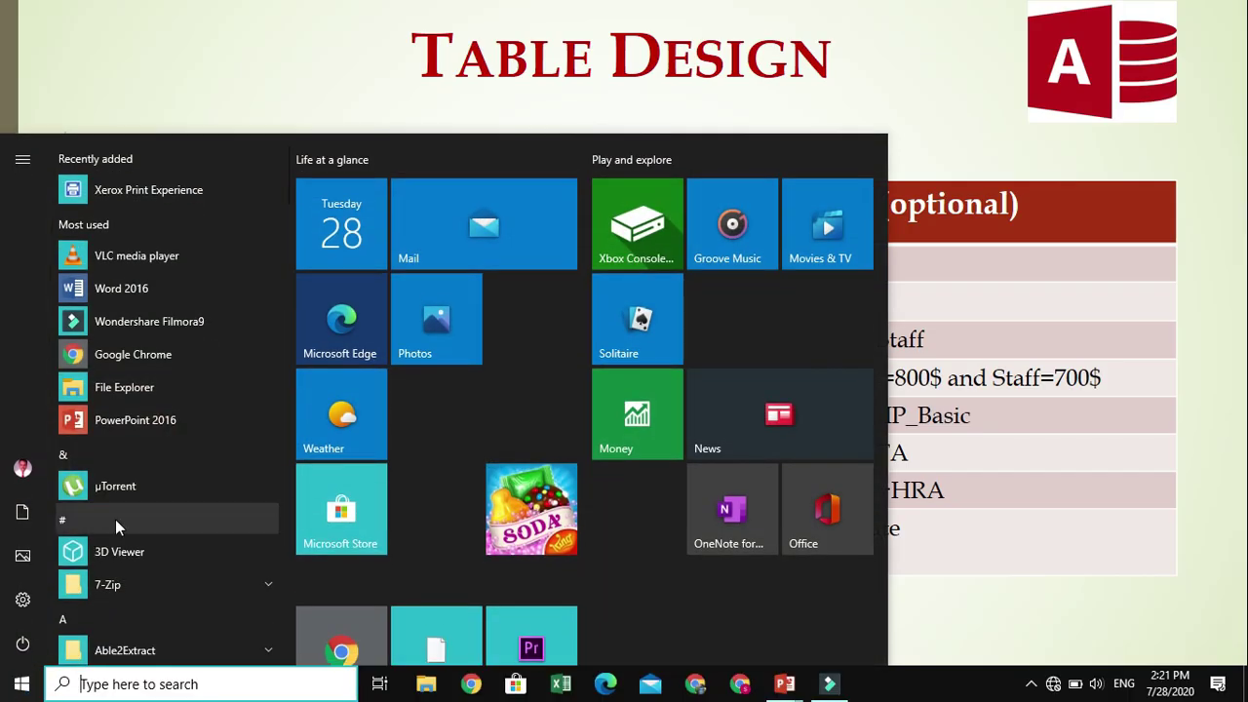
scroll(115, 518, "down", 4)
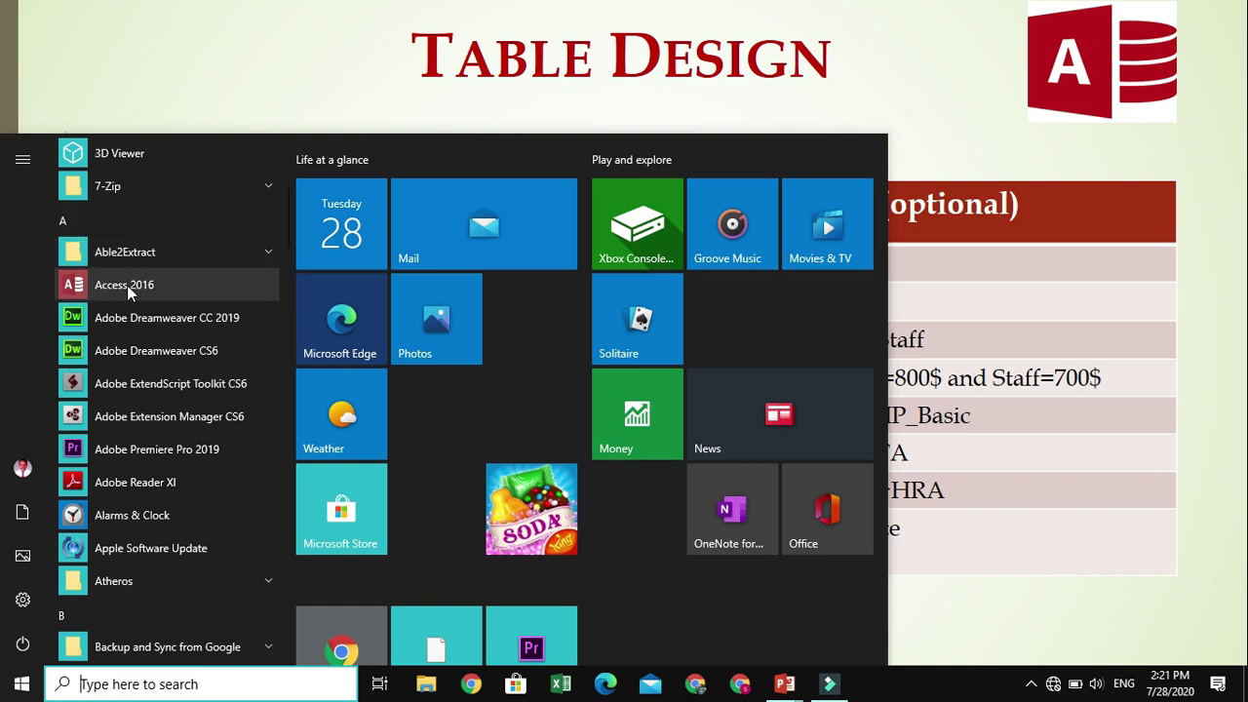
key("Escape")
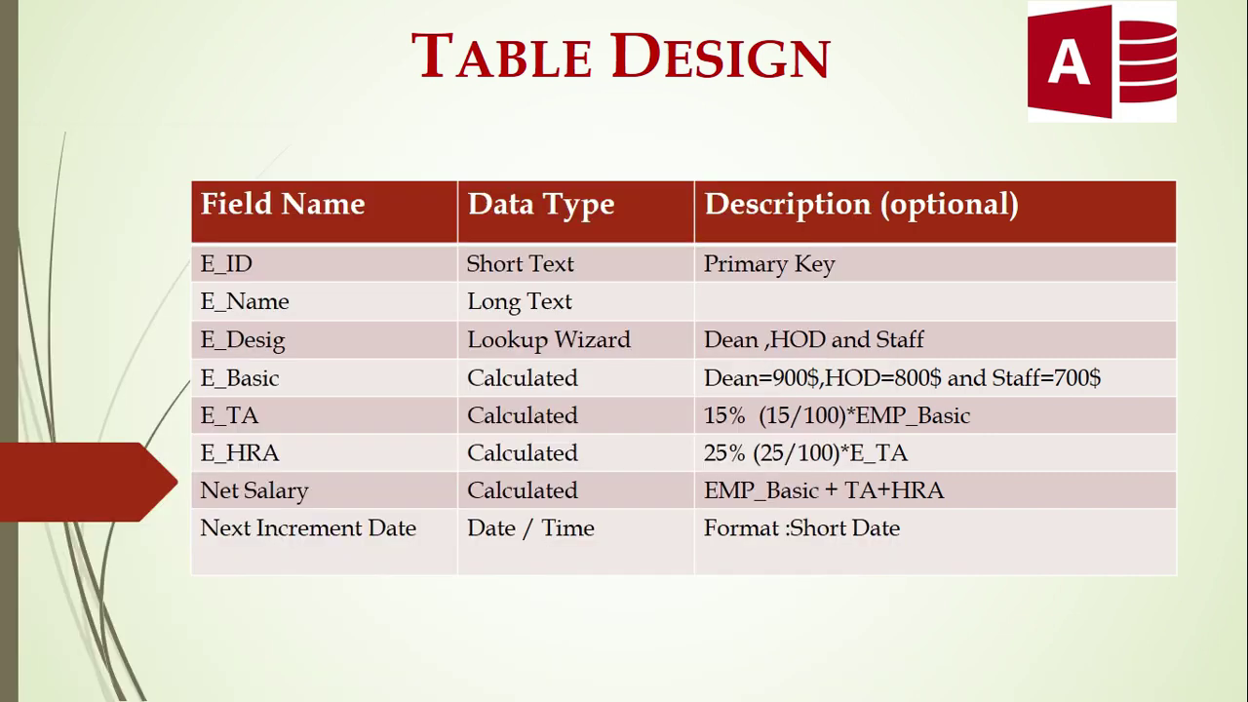
Launch Access 2016 from the installed programs.
left_click(23, 685)
left_click(23, 684)
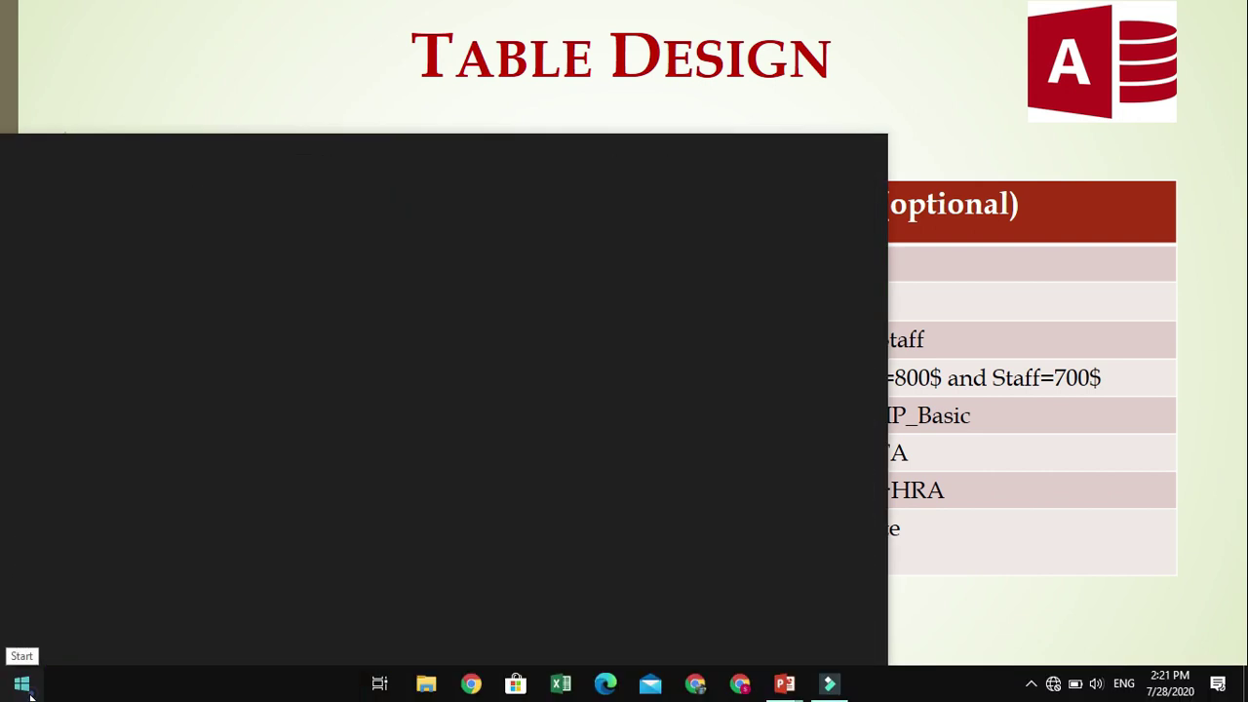
left_click(27, 687)
scroll(109, 445, "down", 2)
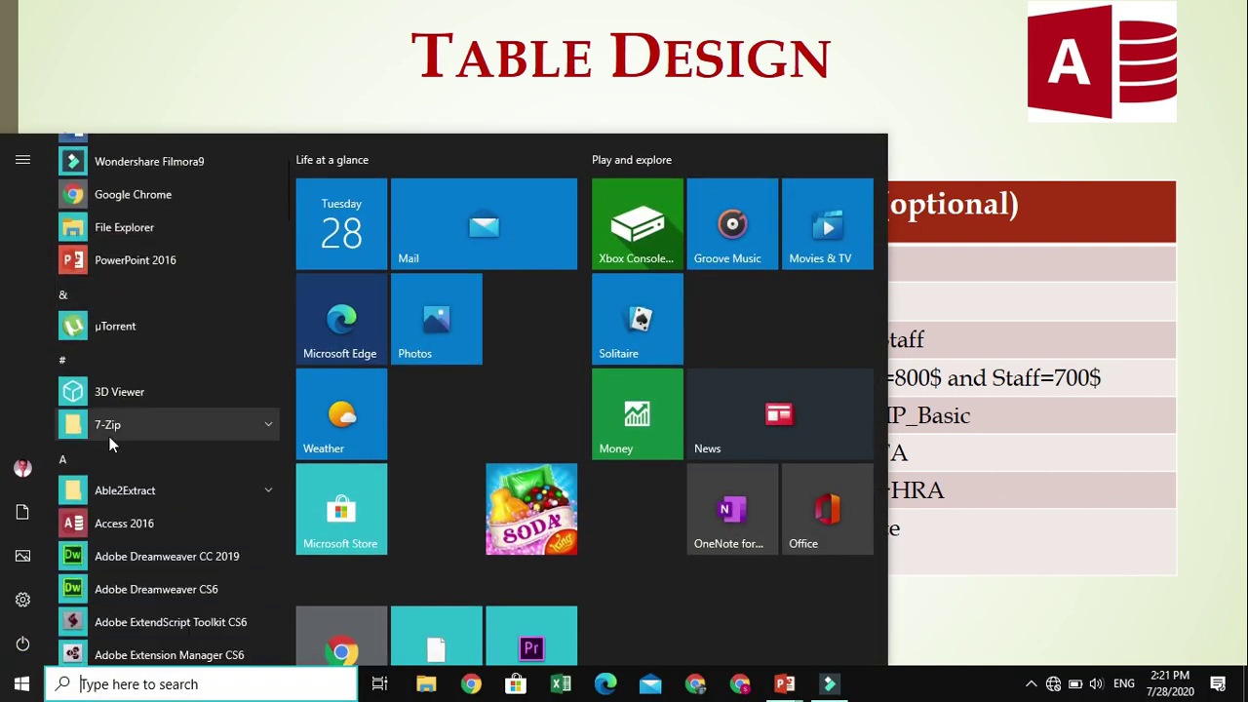
scroll(109, 445, "down", 2)
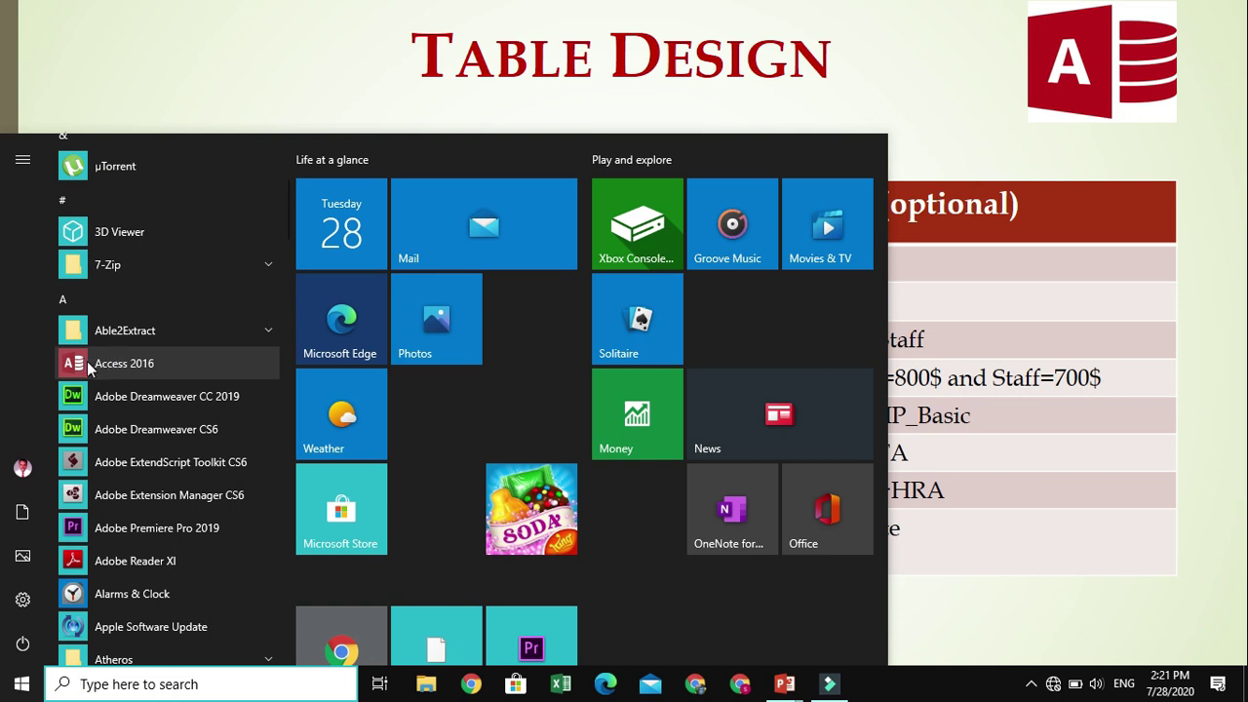
left_click(87, 364)
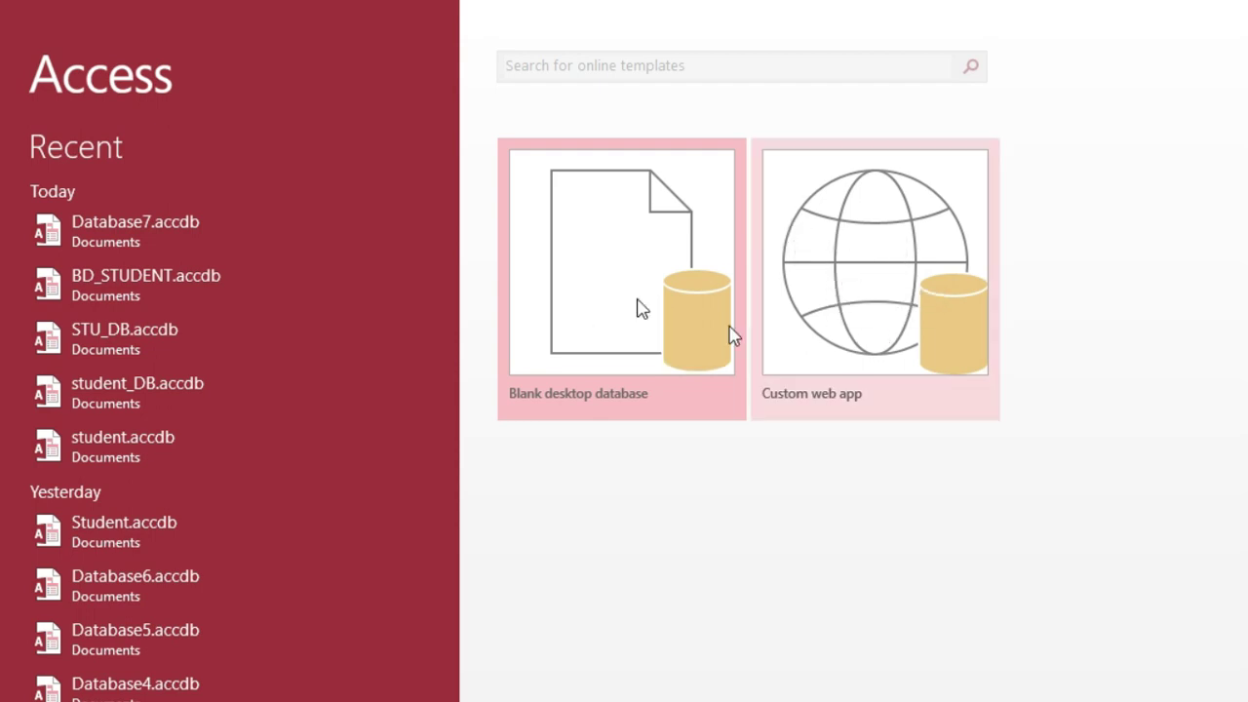
Start a blank desktop database and set its file name to EMP.accdb.
left_click(601, 259)
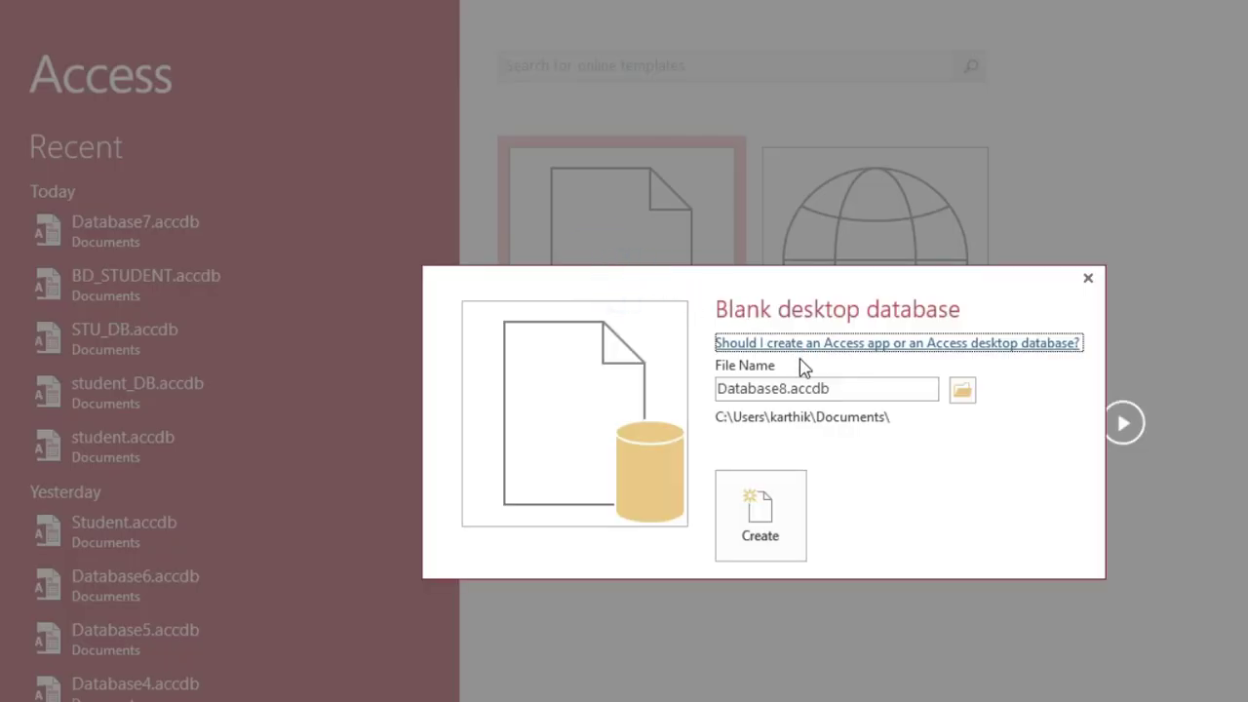
left_click(788, 386)
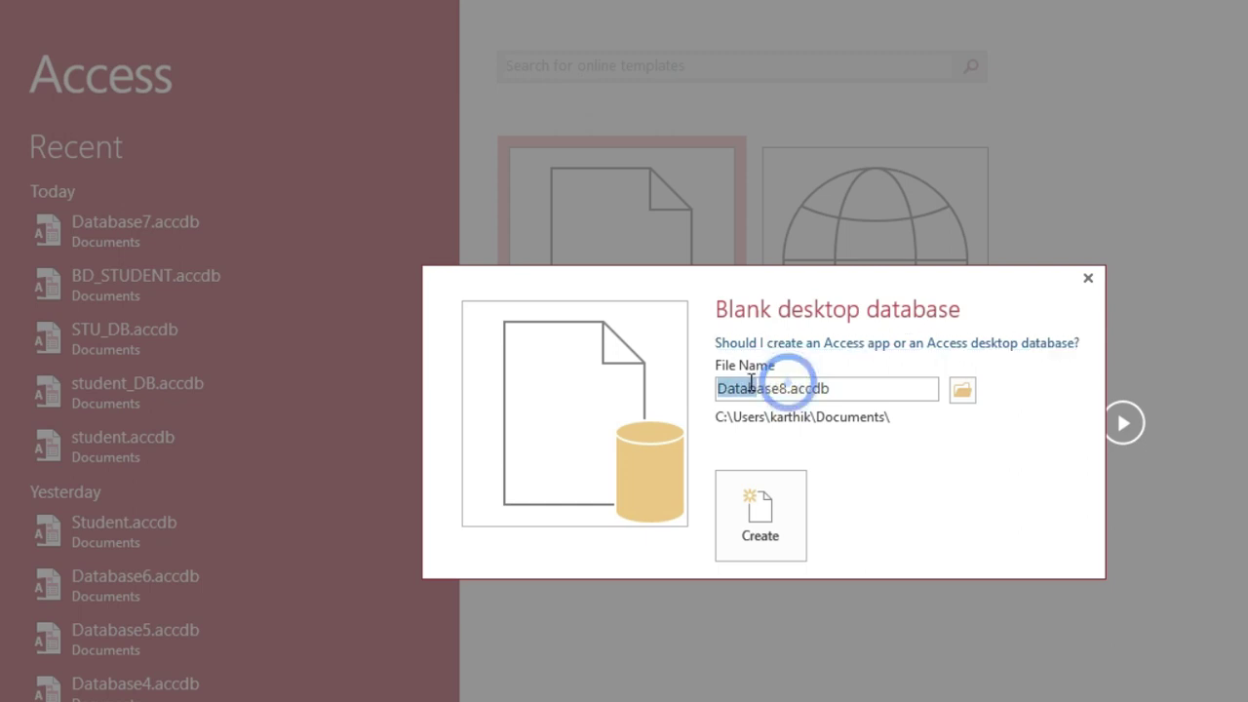
left_click(749, 386, "shift")
key("Delete")
key("Delete")
key("Delete")
key("Delete")
key("Delete")
key("Delete")
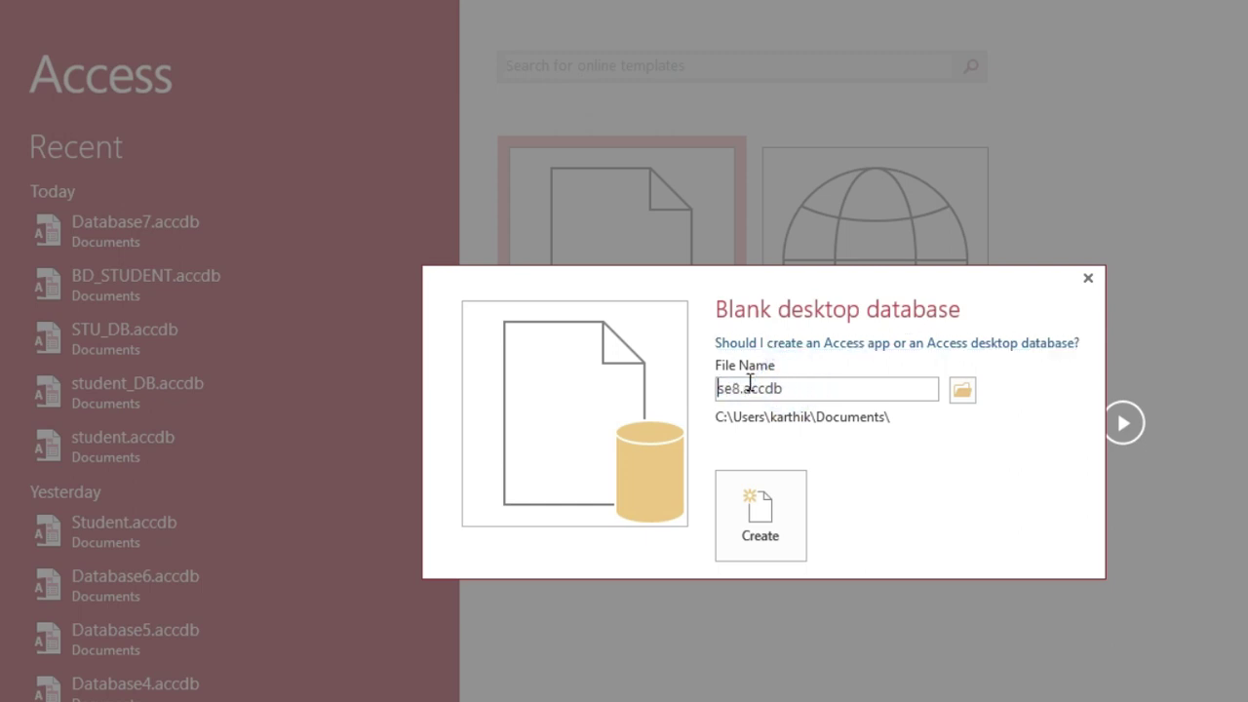
type("EMP")
Accept the Documents folder as the storage location for EMP.accdb and create the database.
left_click(962, 390)
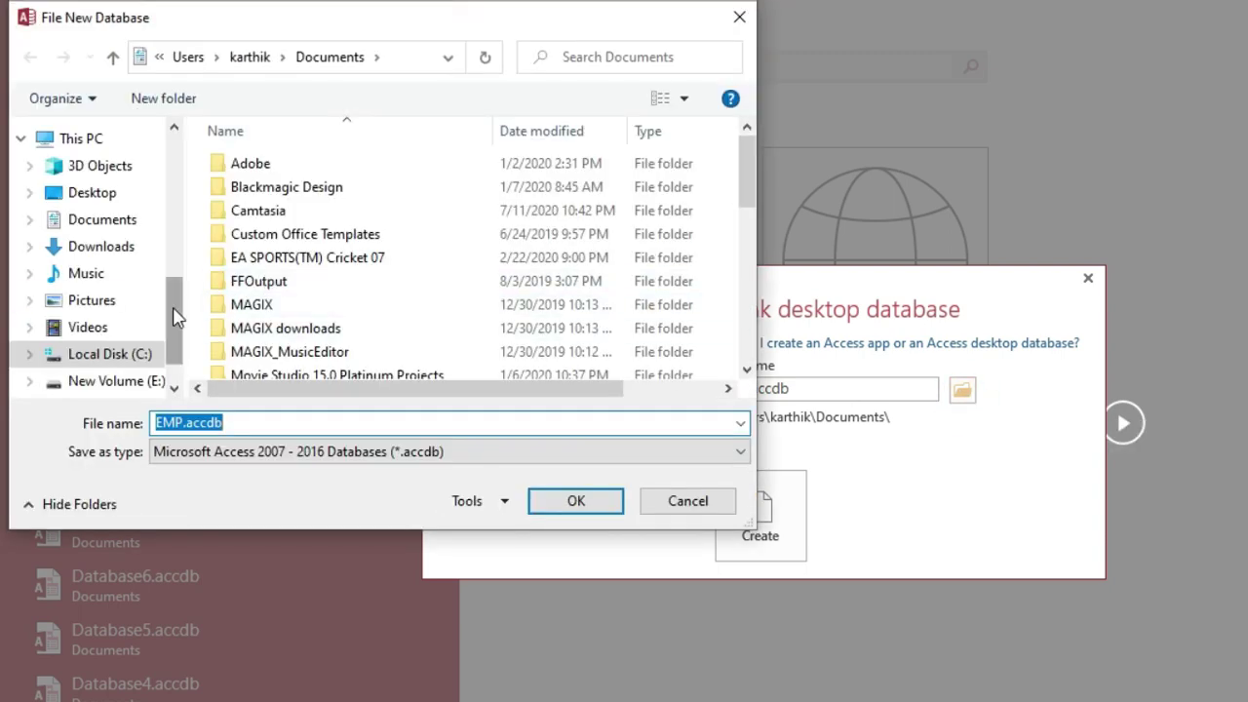
left_click(579, 504)
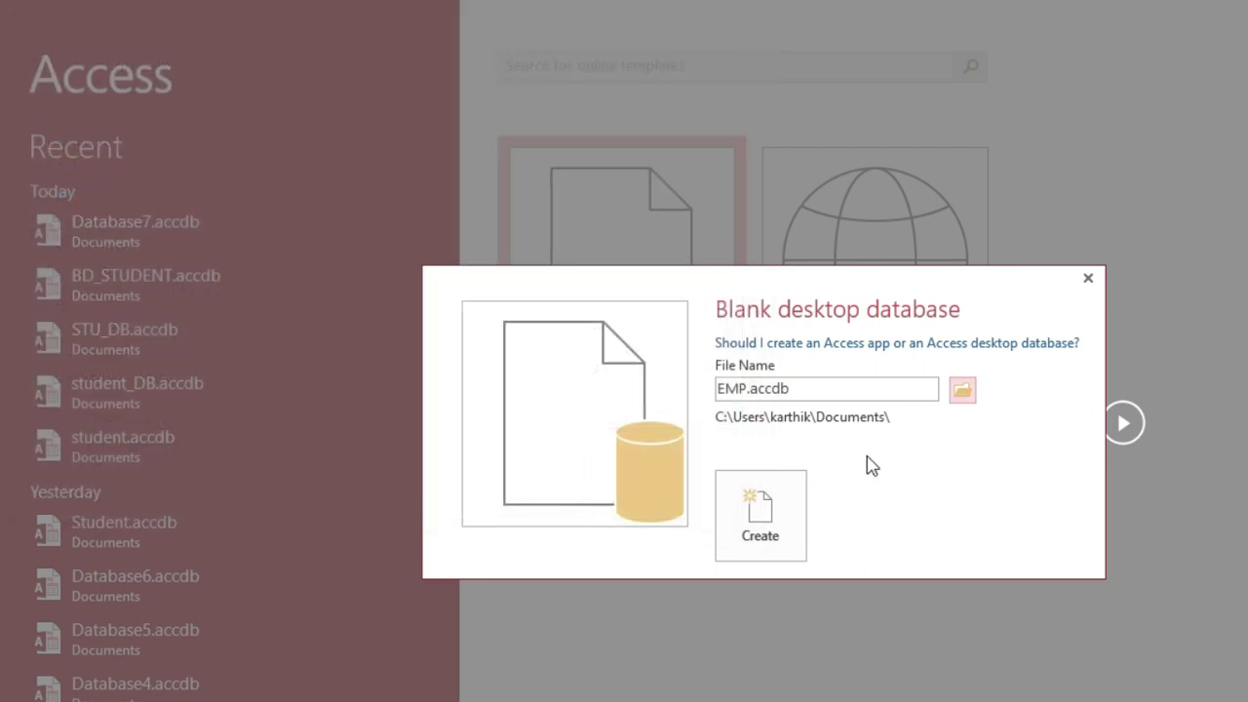
left_click(905, 421)
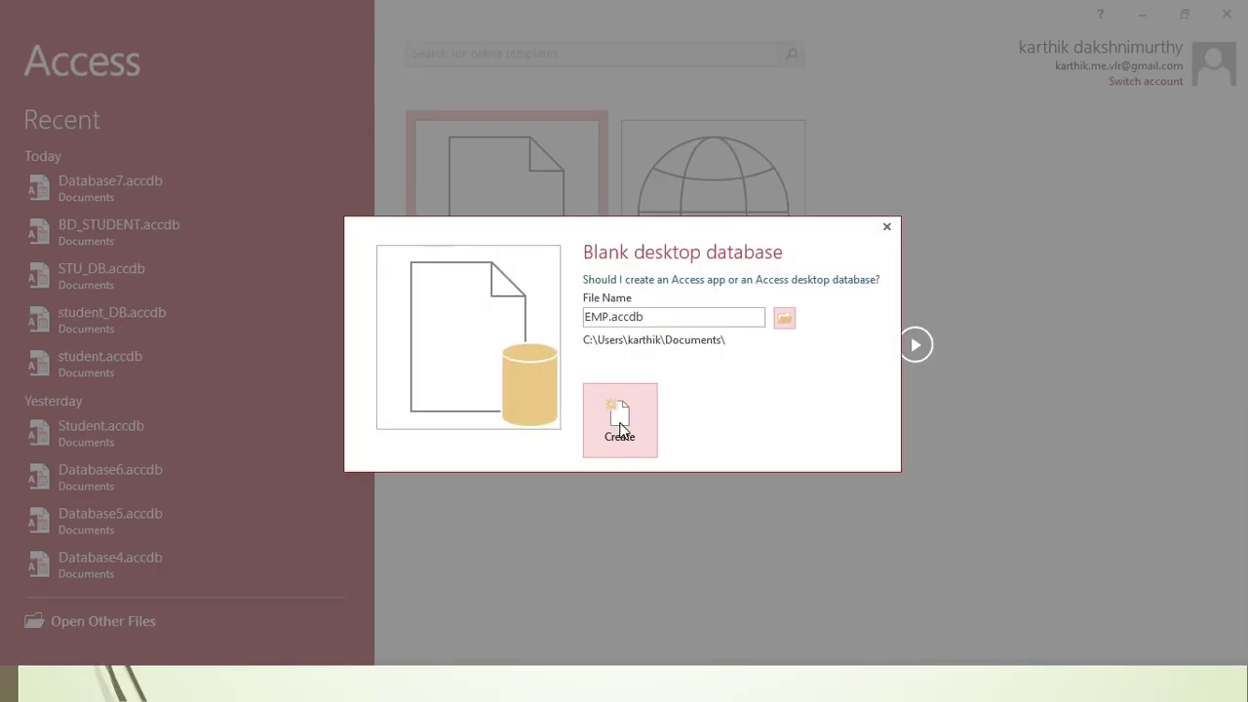
left_click(761, 527)
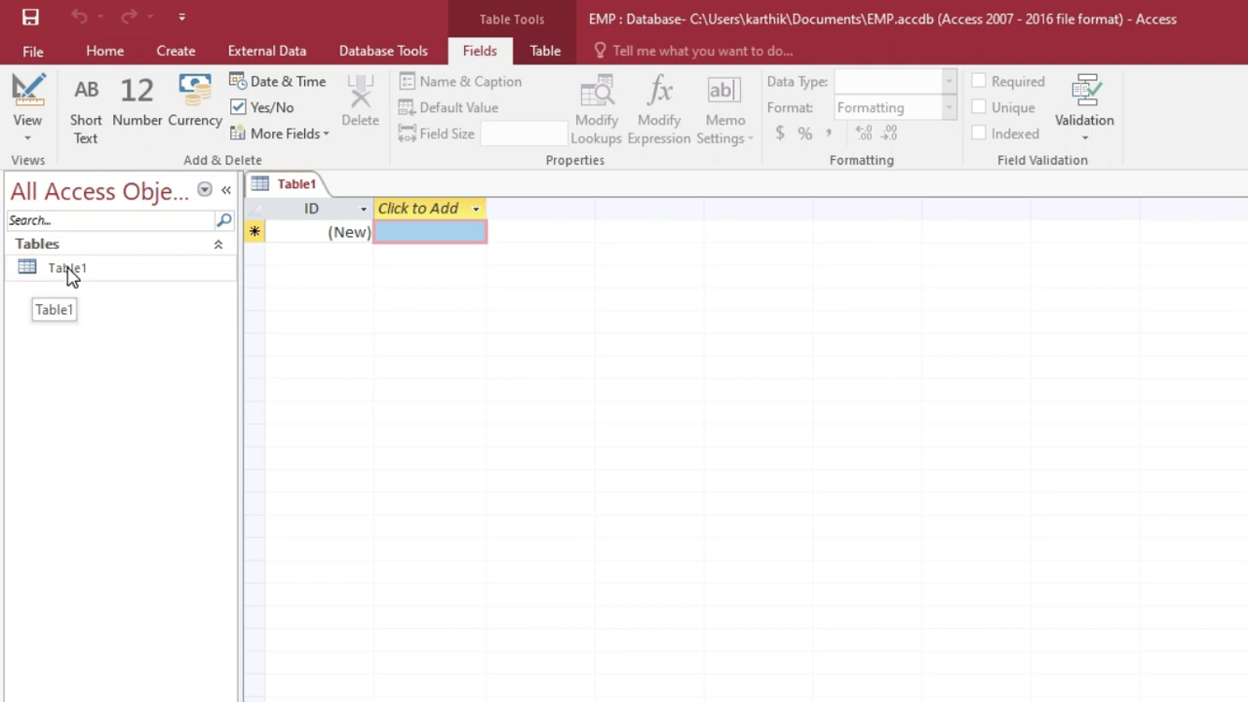
Switch Table1 to Design View, saving the table under the name EMP.
right_click(68, 274)
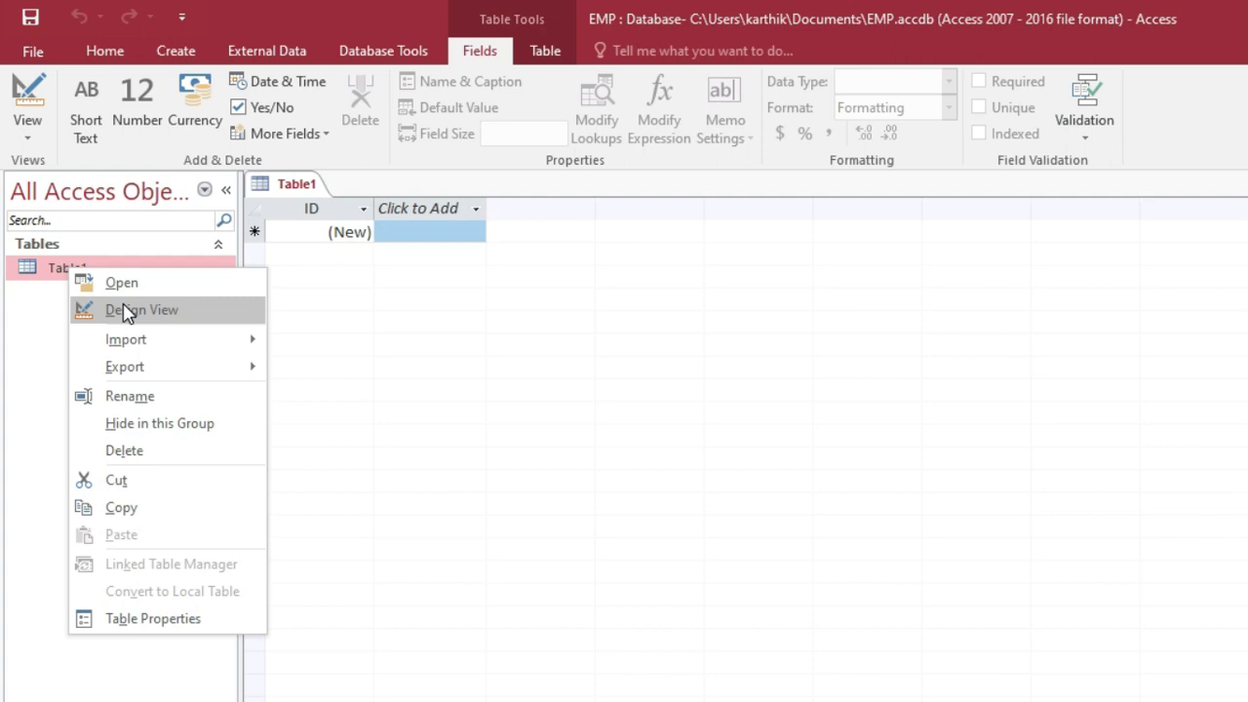
left_click(31, 142)
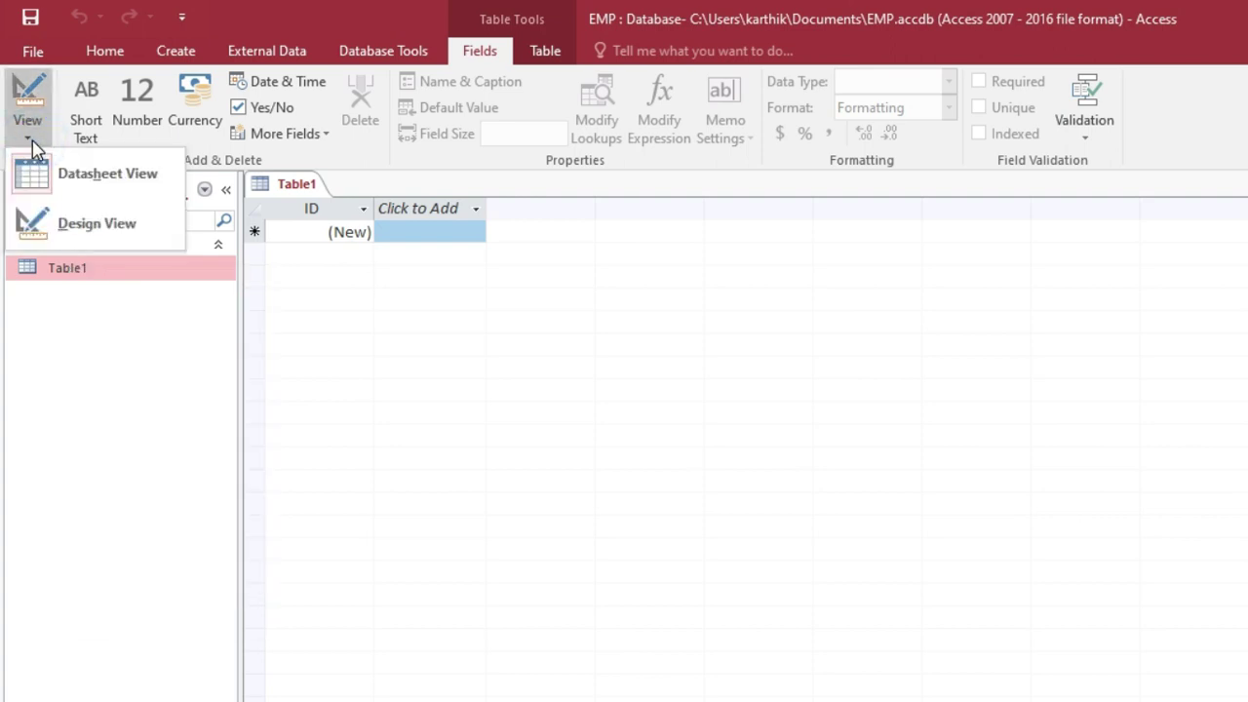
left_click(58, 225)
left_click_drag(682, 244, 717, 276)
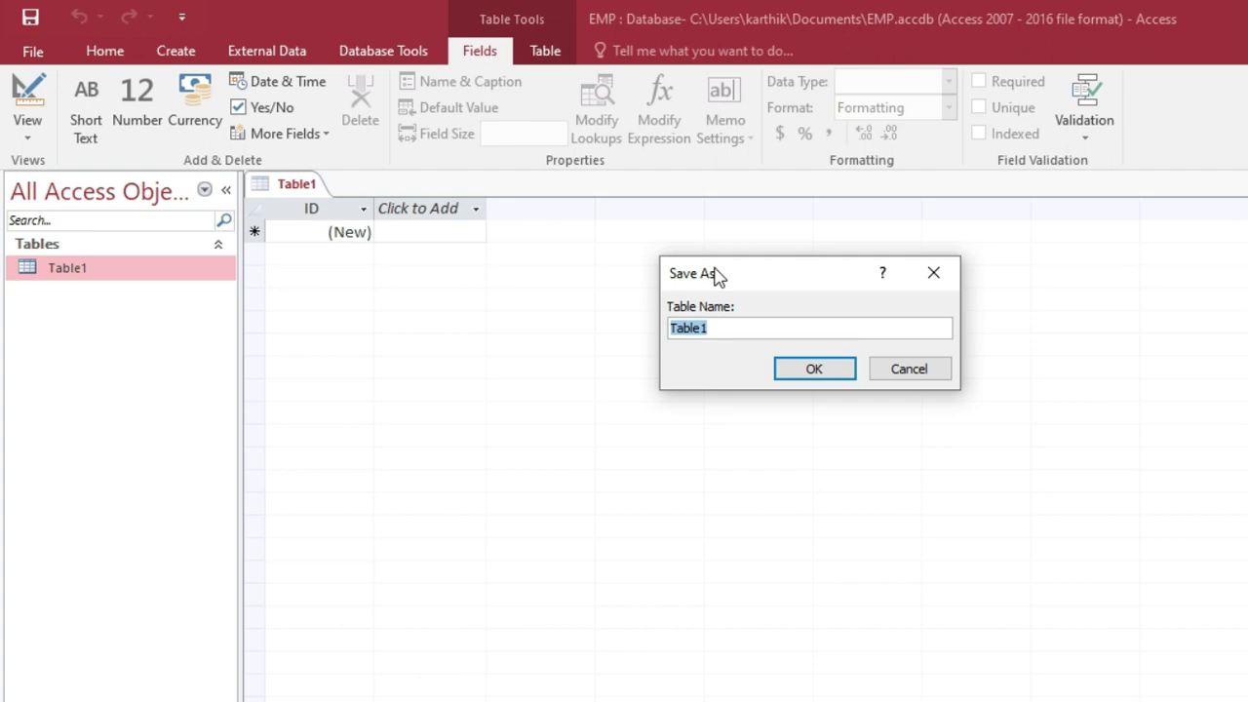
left_click_drag(740, 328, 653, 314)
type("EMP")
left_click(841, 372)
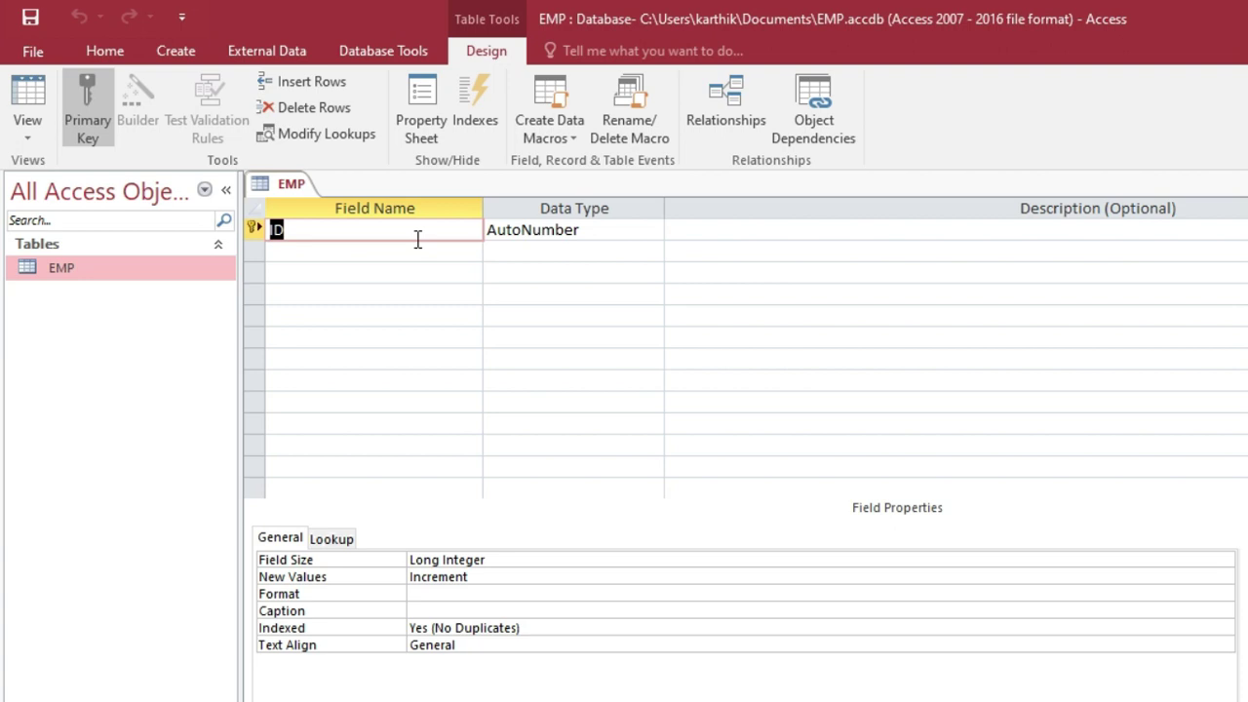
Rename the ID field to E_ID and set its data type to Short Text.
left_click(580, 232)
left_click(846, 232)
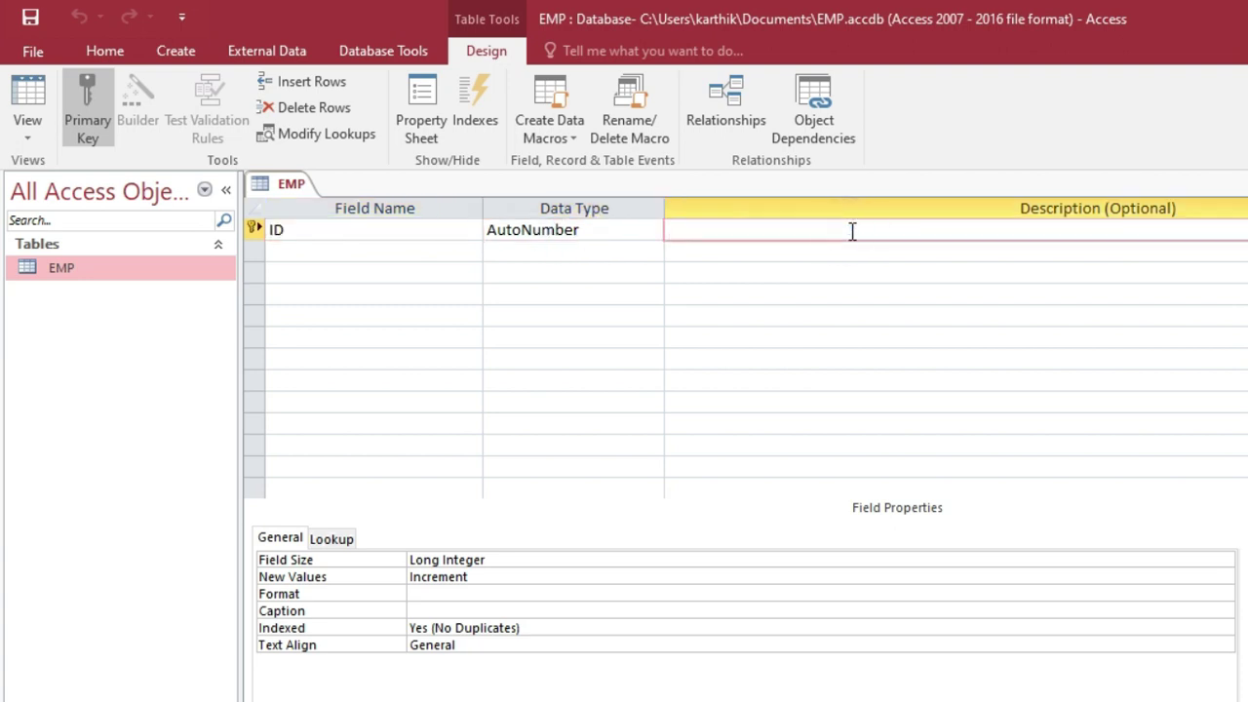
left_click(446, 232)
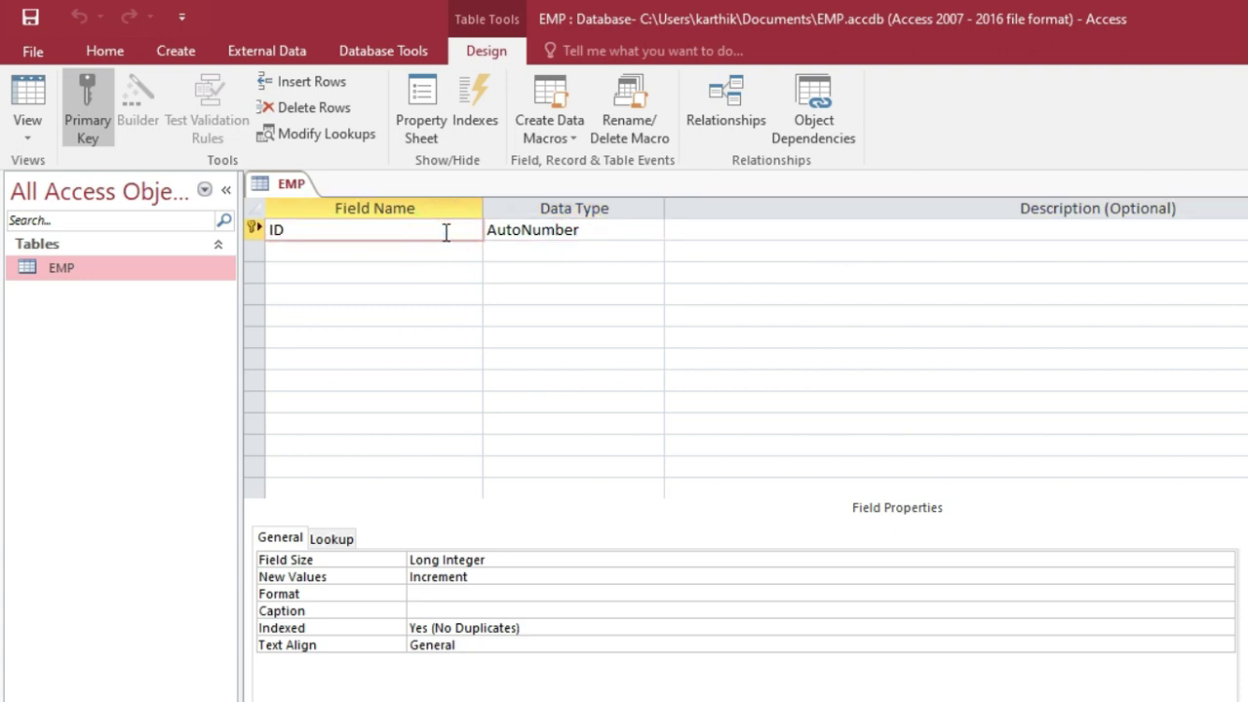
key("BackSpace")
key("BackSpace")
type("E_ID")
key("Tab")
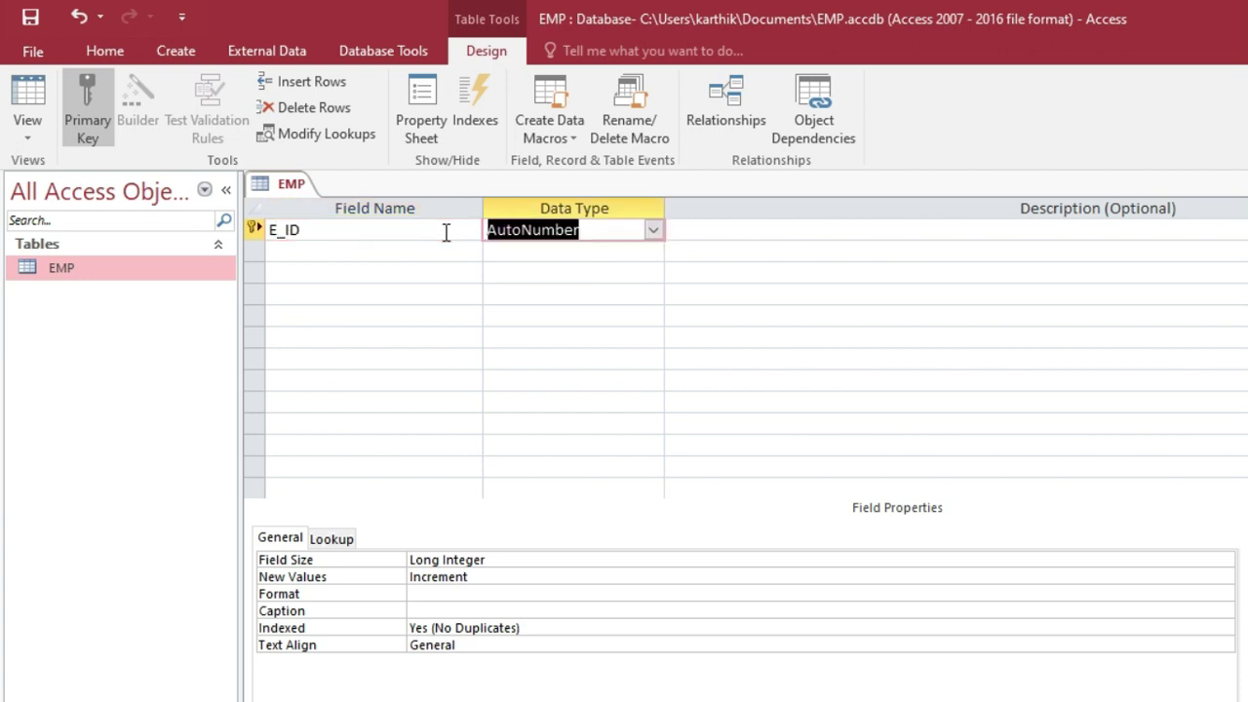
left_click(656, 229)
left_click(643, 251)
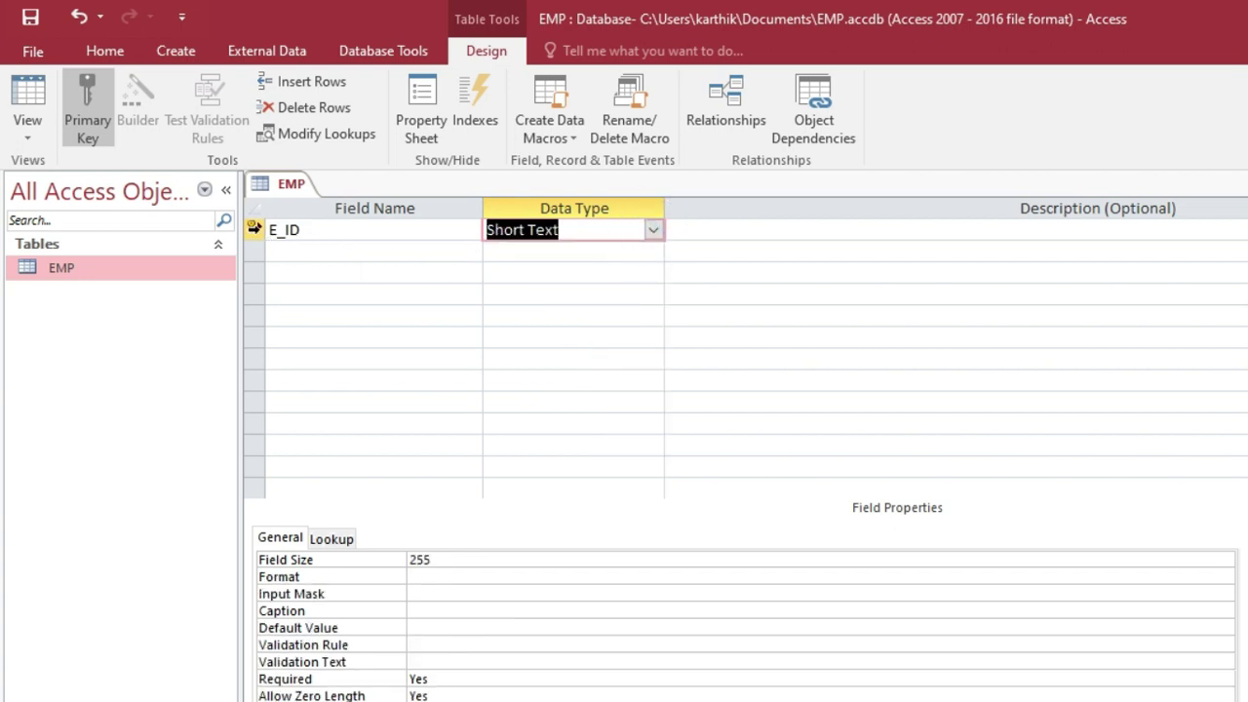
Remove the primary key from the E_ID field and assign it to that field again.
right_click(249, 229)
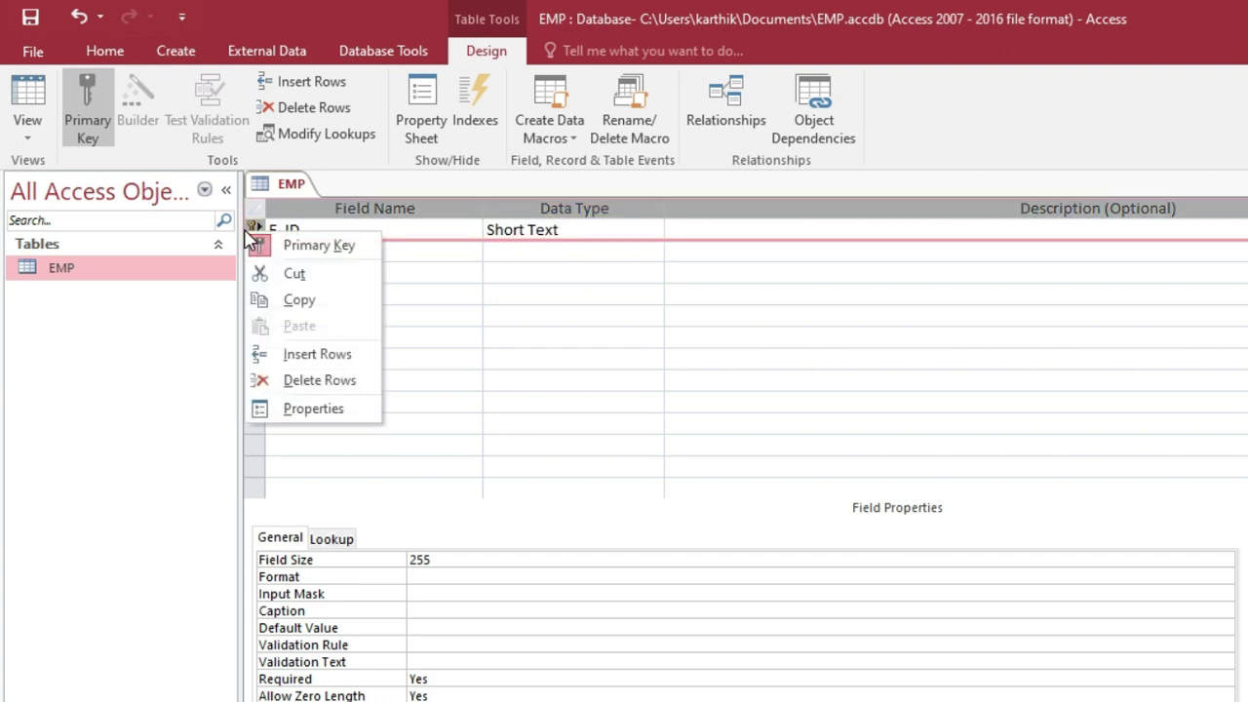
left_click(260, 244)
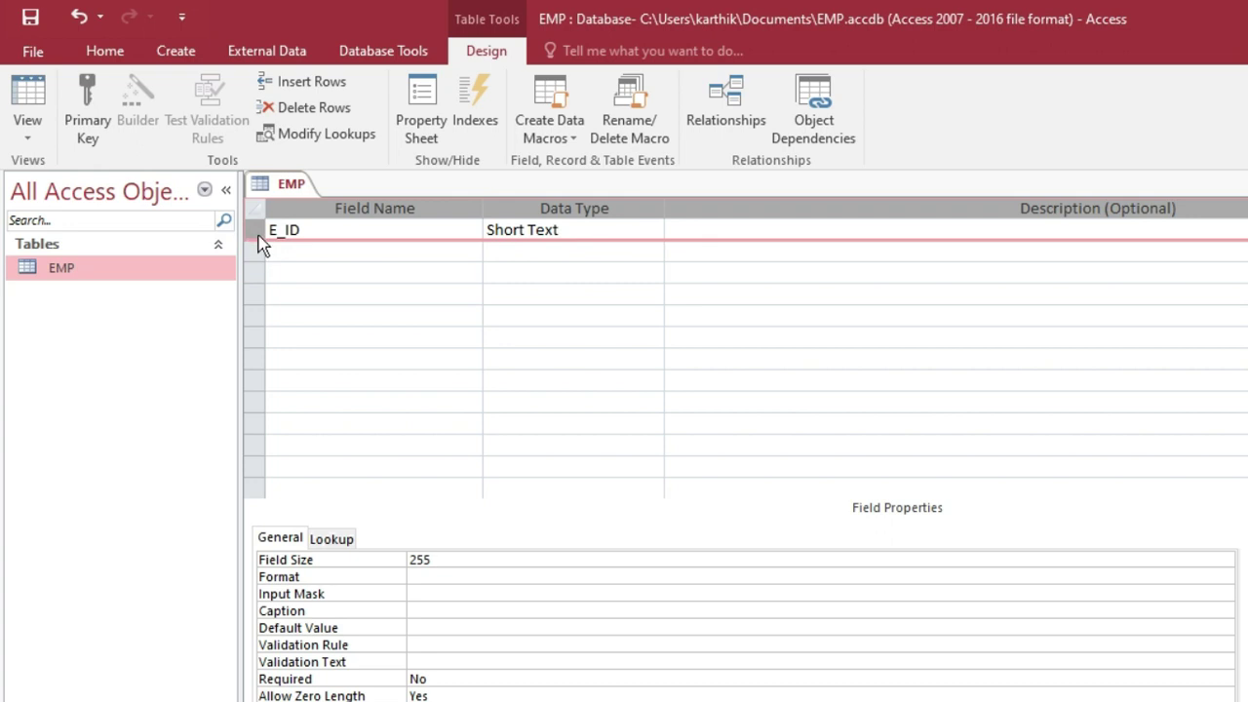
right_click(260, 244)
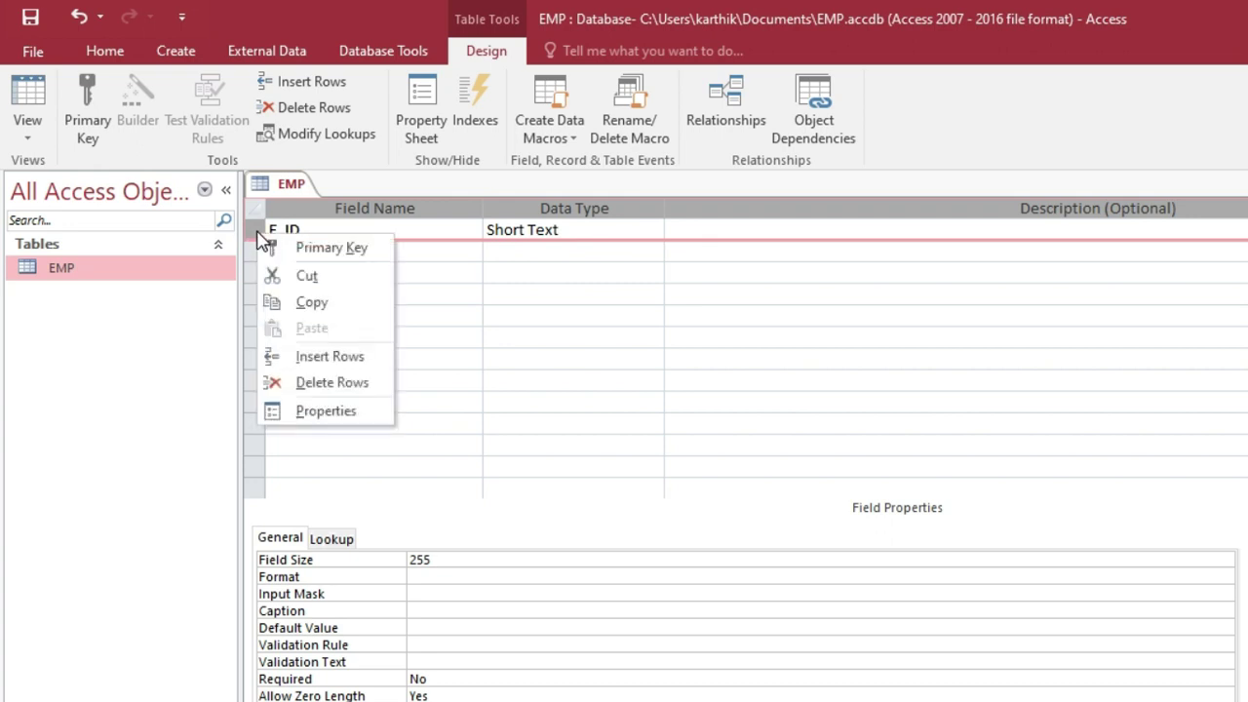
left_click(333, 249)
Add a second field named E_Name with the data type Long Text.
left_click(331, 250)
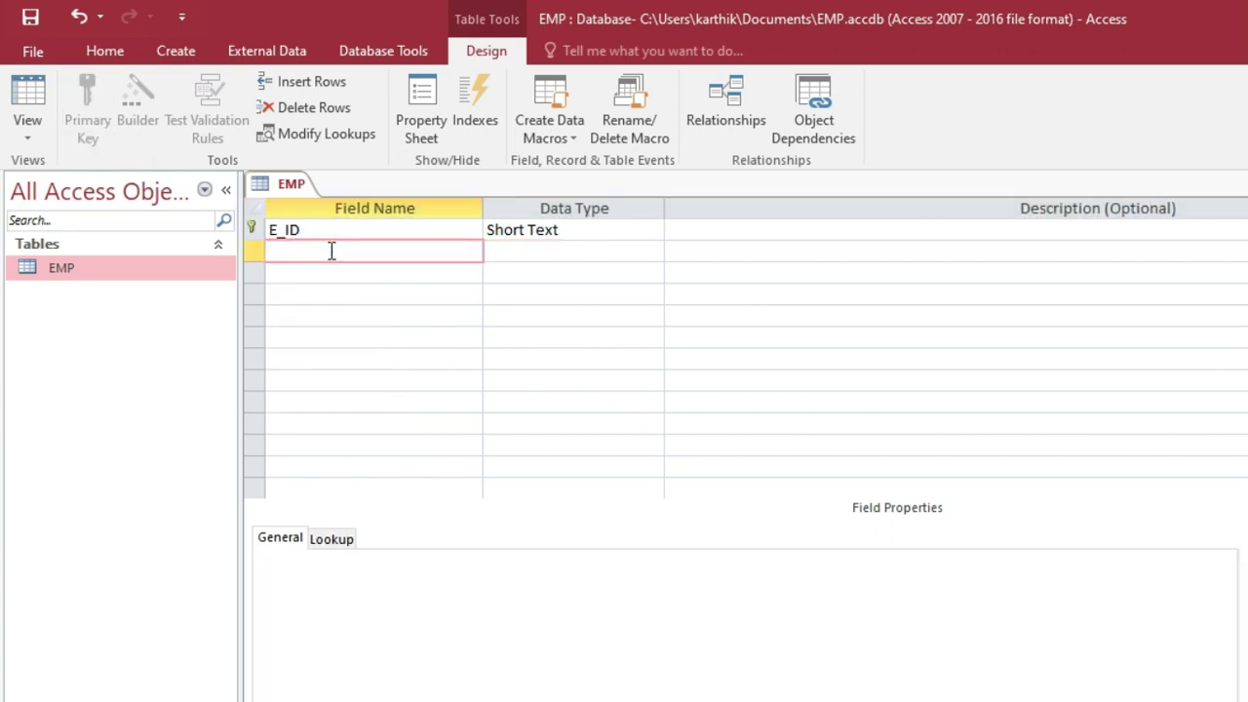
type("E_Name")
key("Tab")
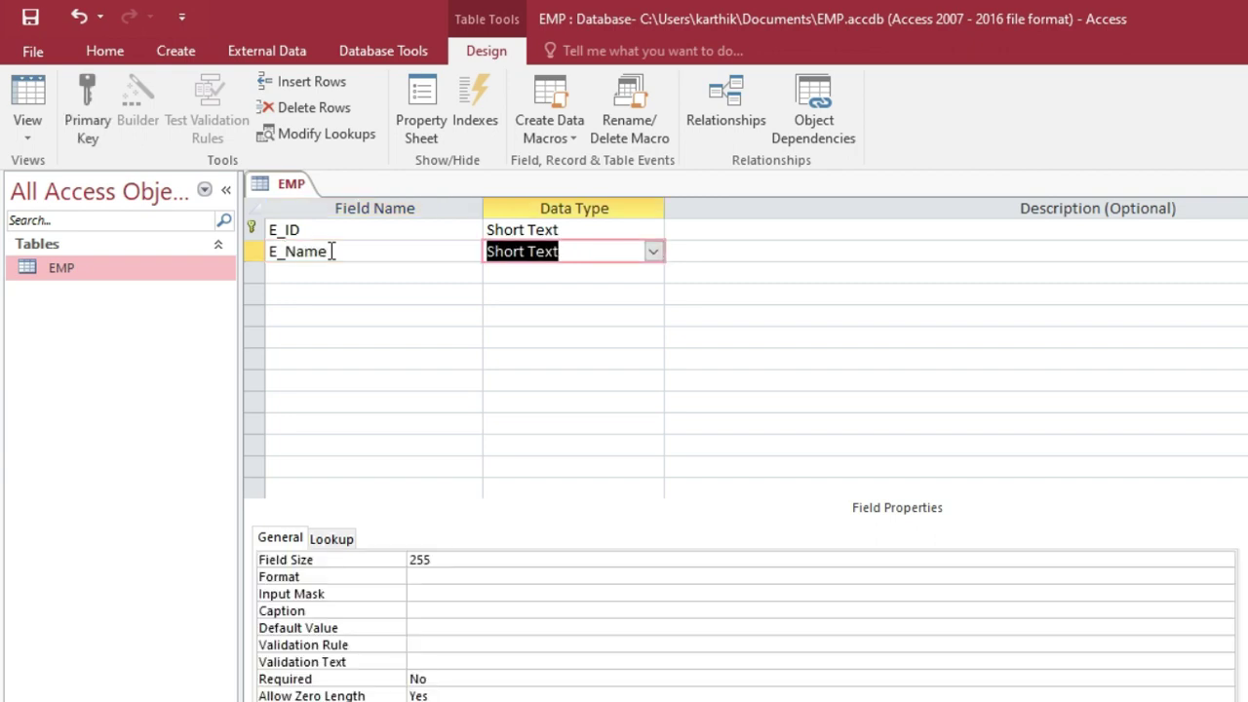
left_click(653, 251)
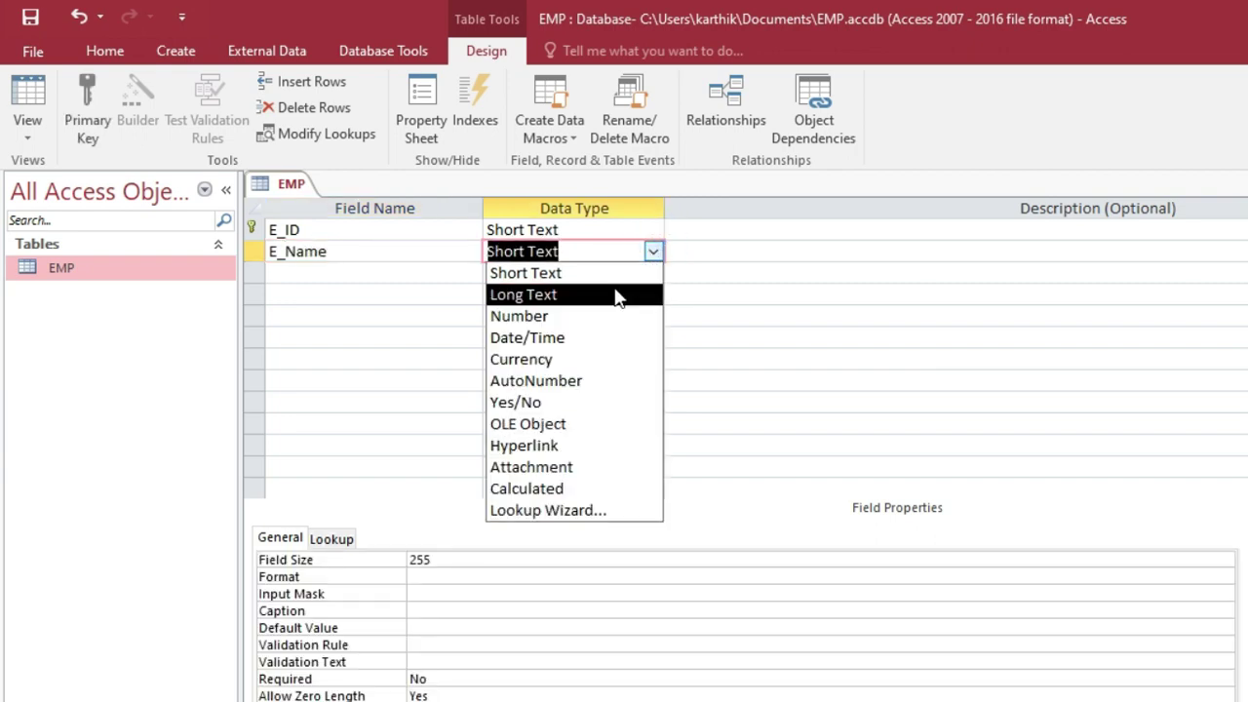
left_click(617, 294)
left_click(597, 232)
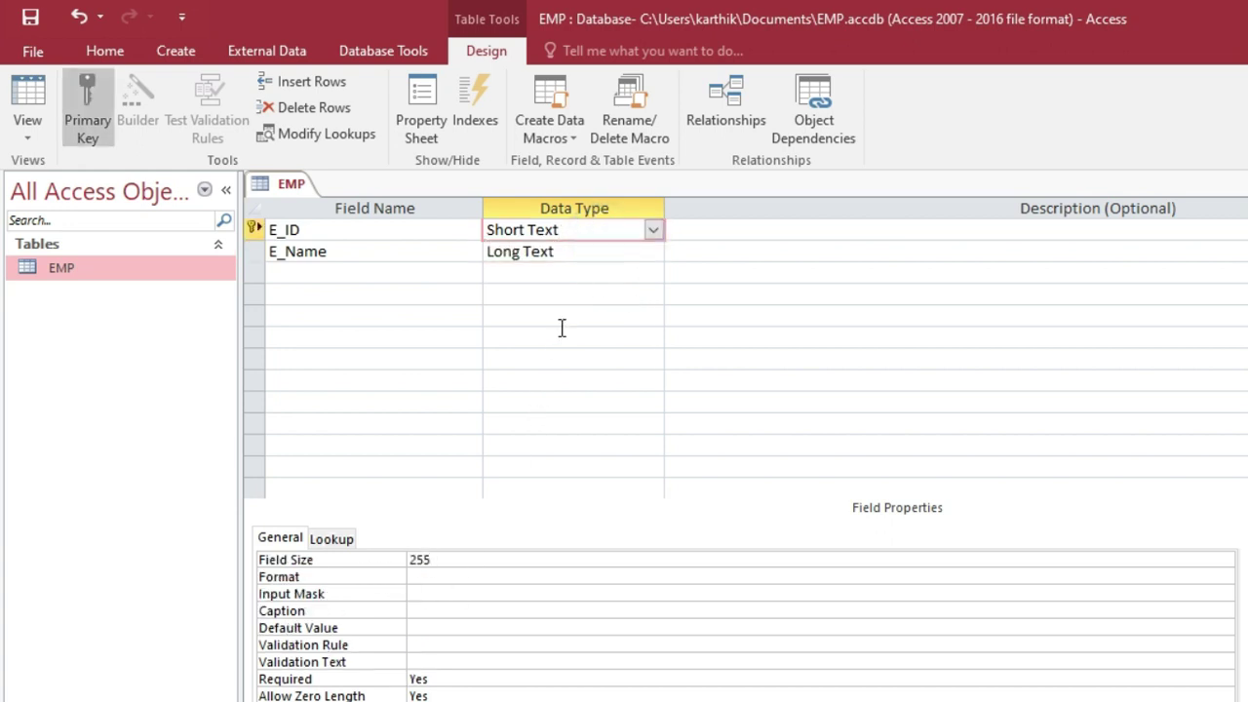
left_click(573, 252)
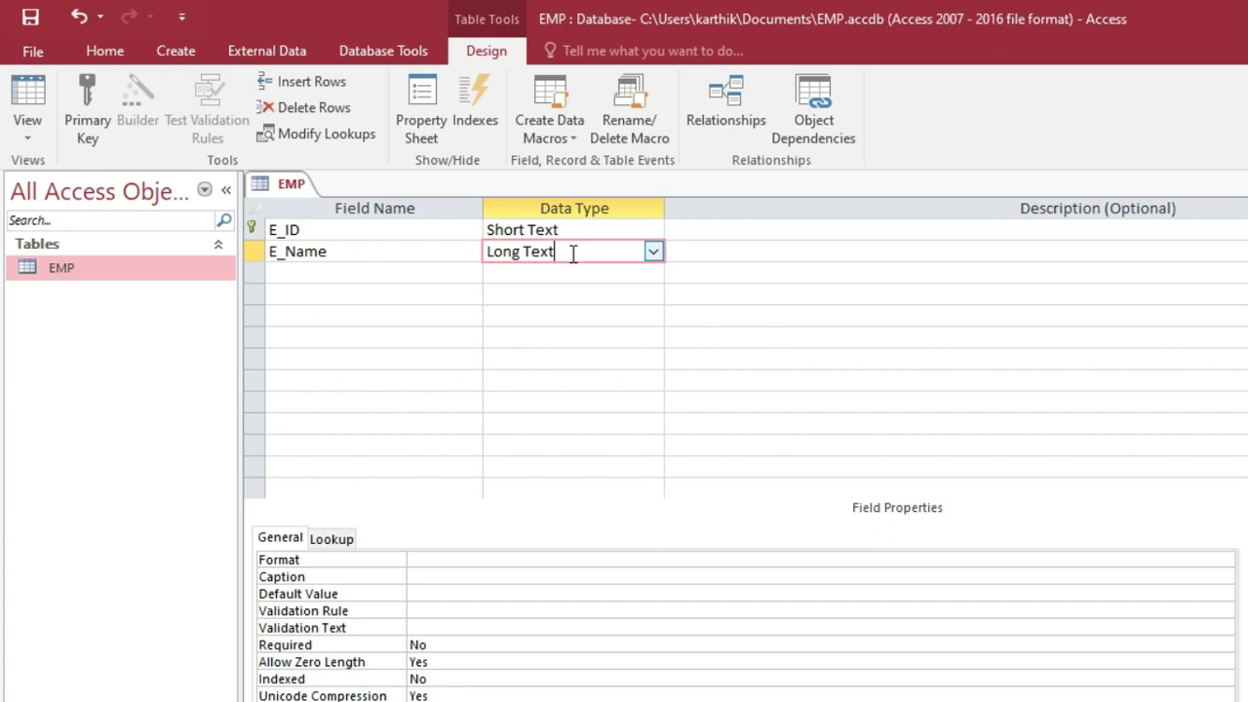
Add a third field named E_Desig and start the Lookup Wizard as its data type.
left_click(413, 274)
type("E")
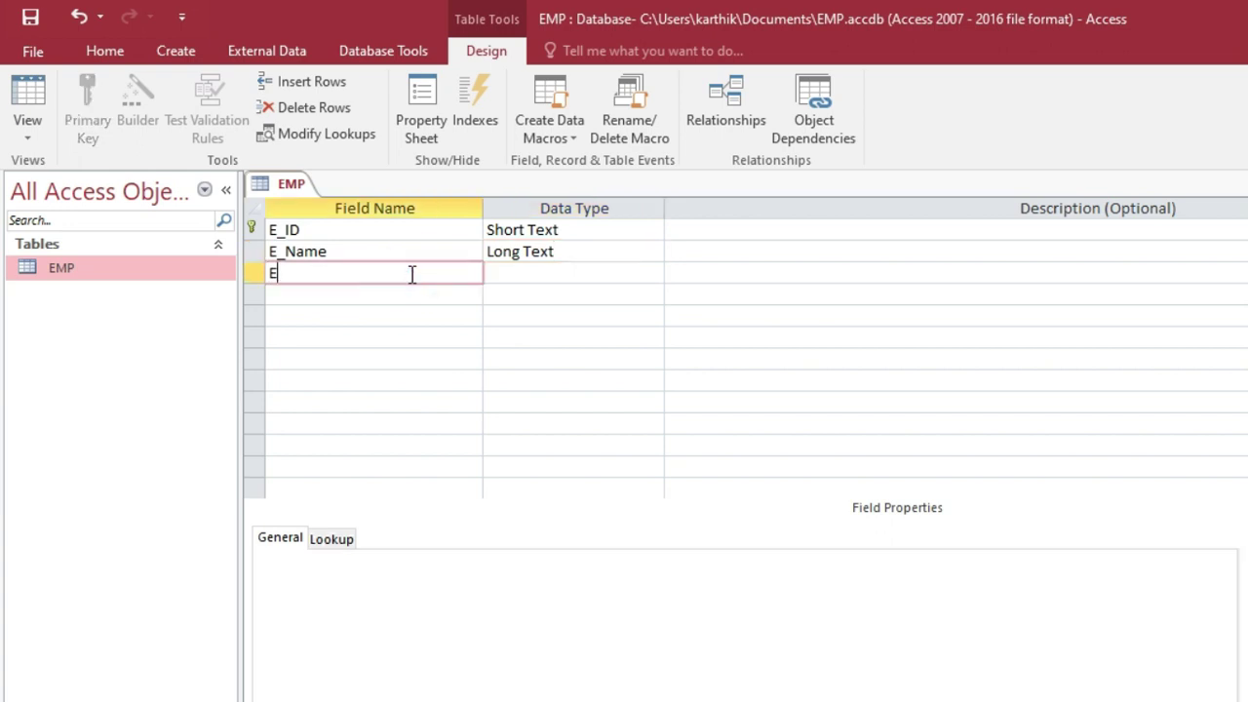
type("_Desig")
key("Tab")
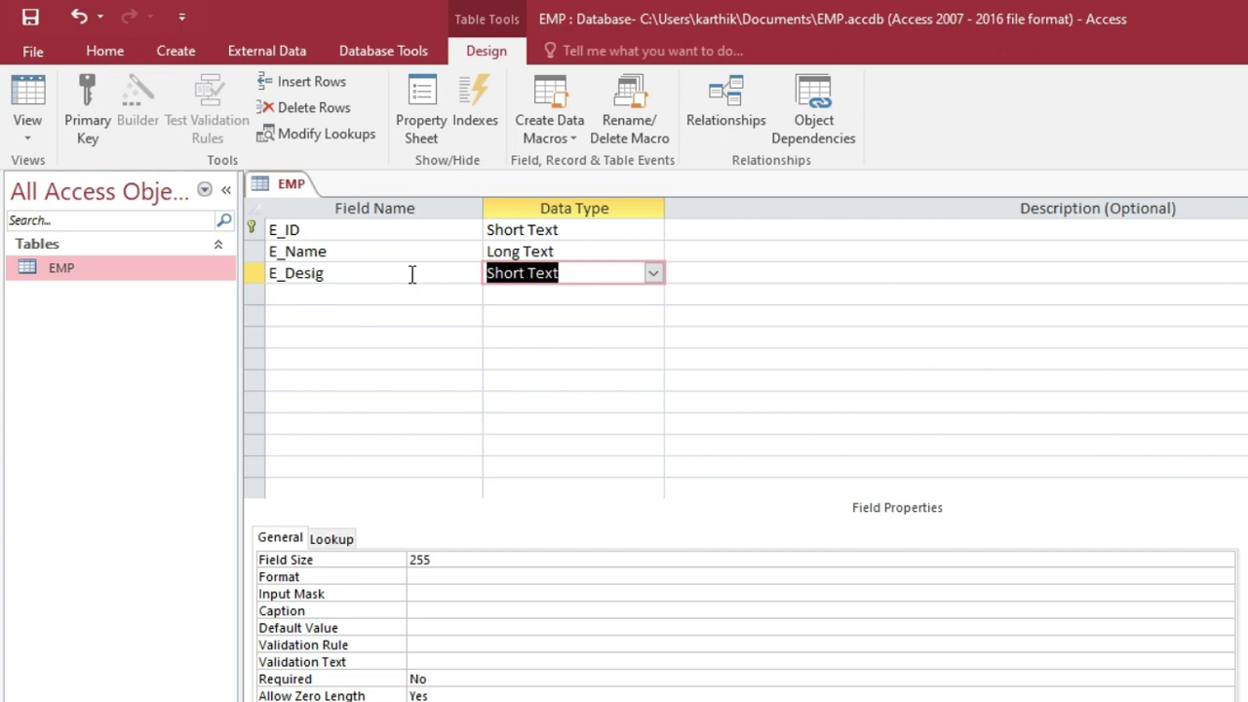
left_click(654, 273)
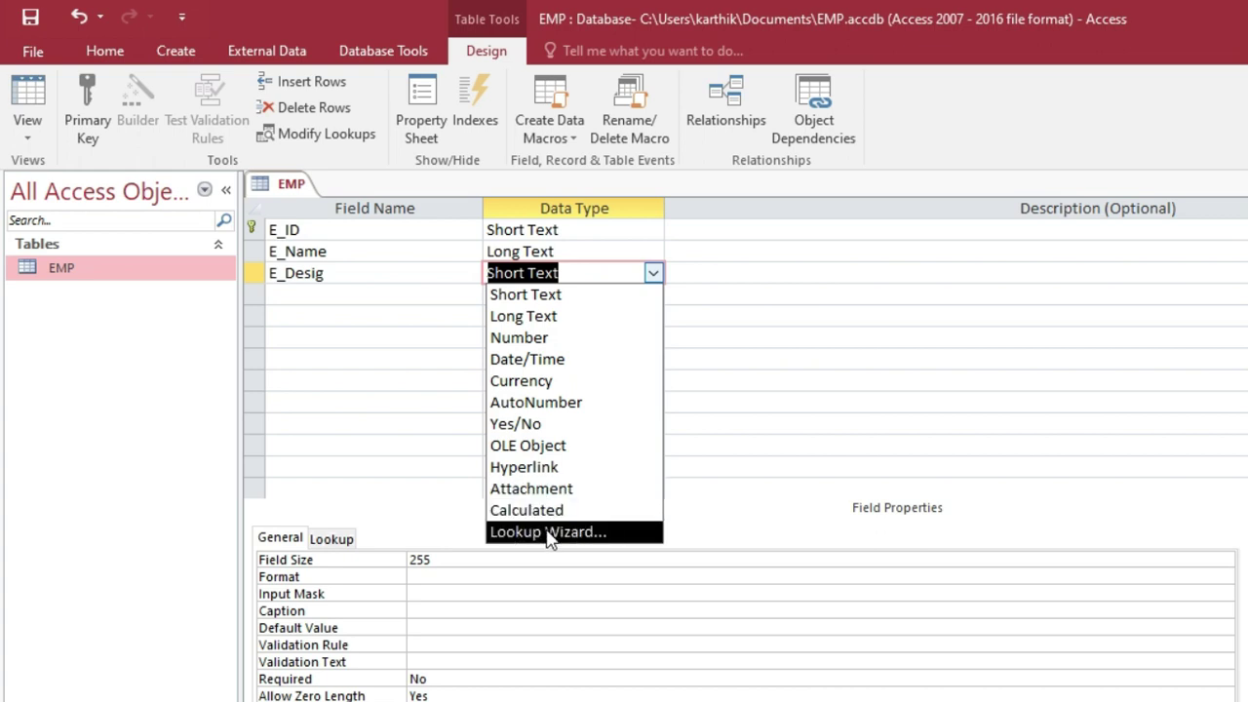
left_click(589, 534)
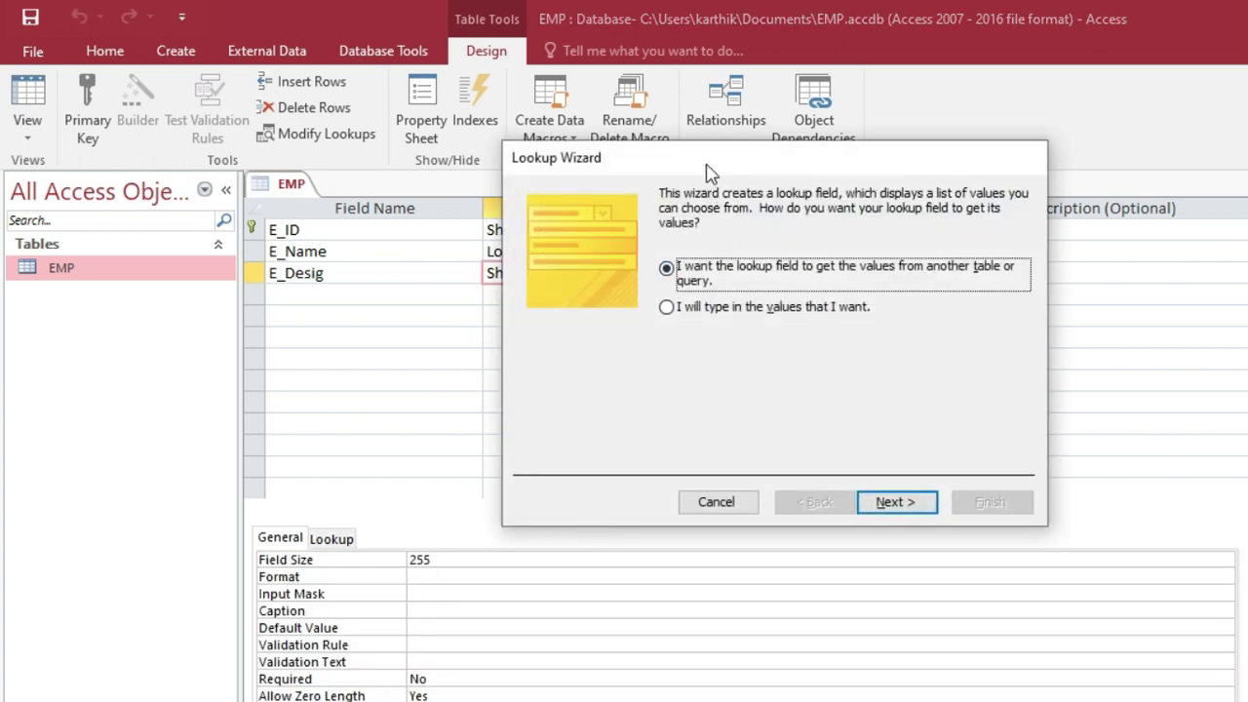
left_click_drag(708, 168, 684, 213)
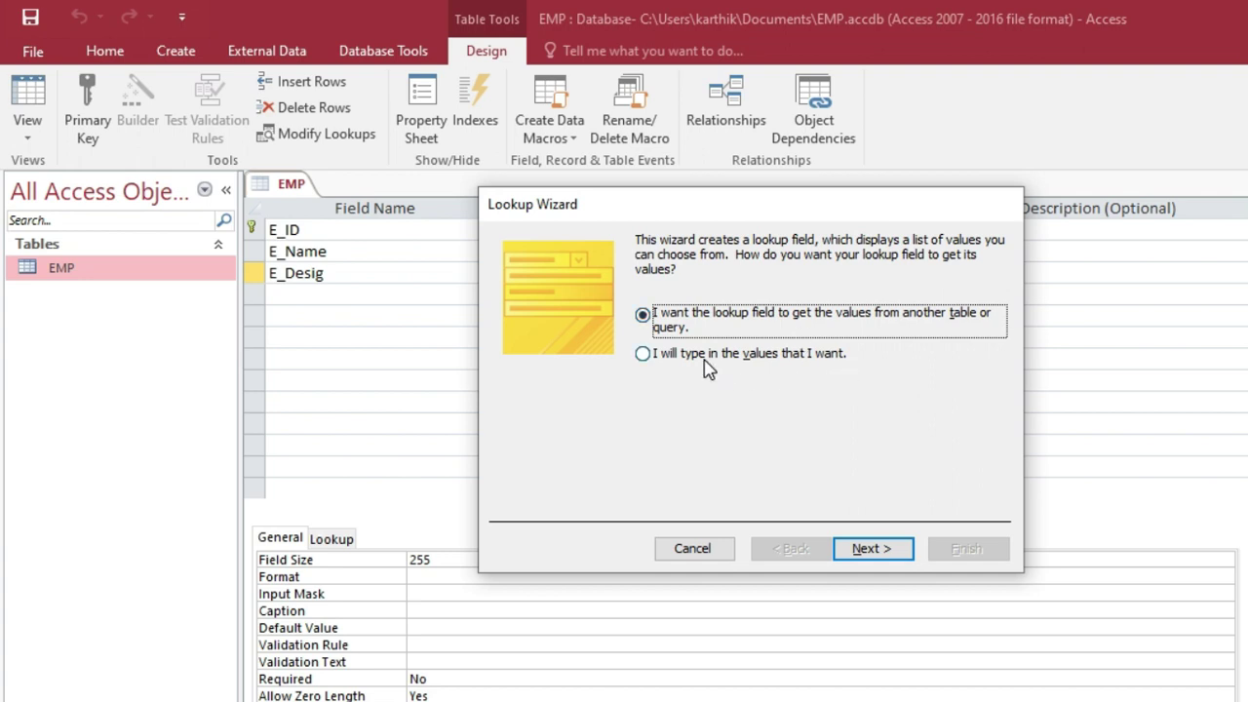
Set the E_Desig lookup to use typed-in values and enter --Select-- as the first value in the single column.
left_click(643, 355)
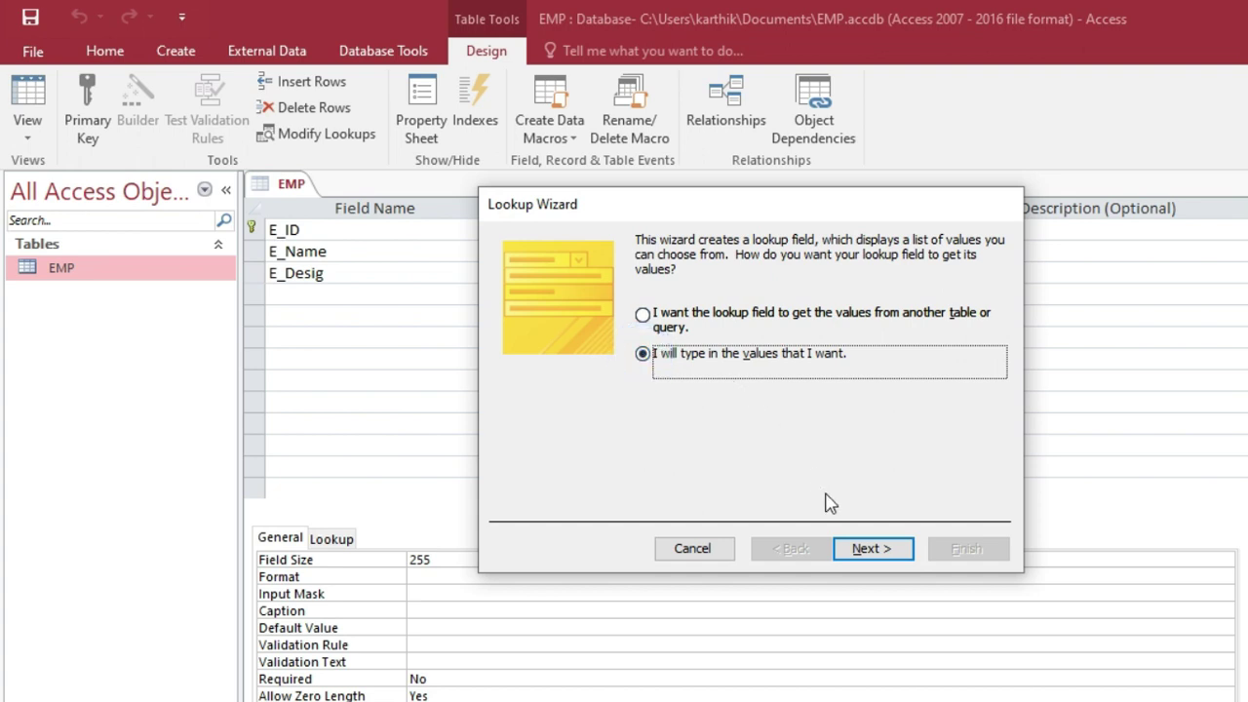
left_click(871, 550)
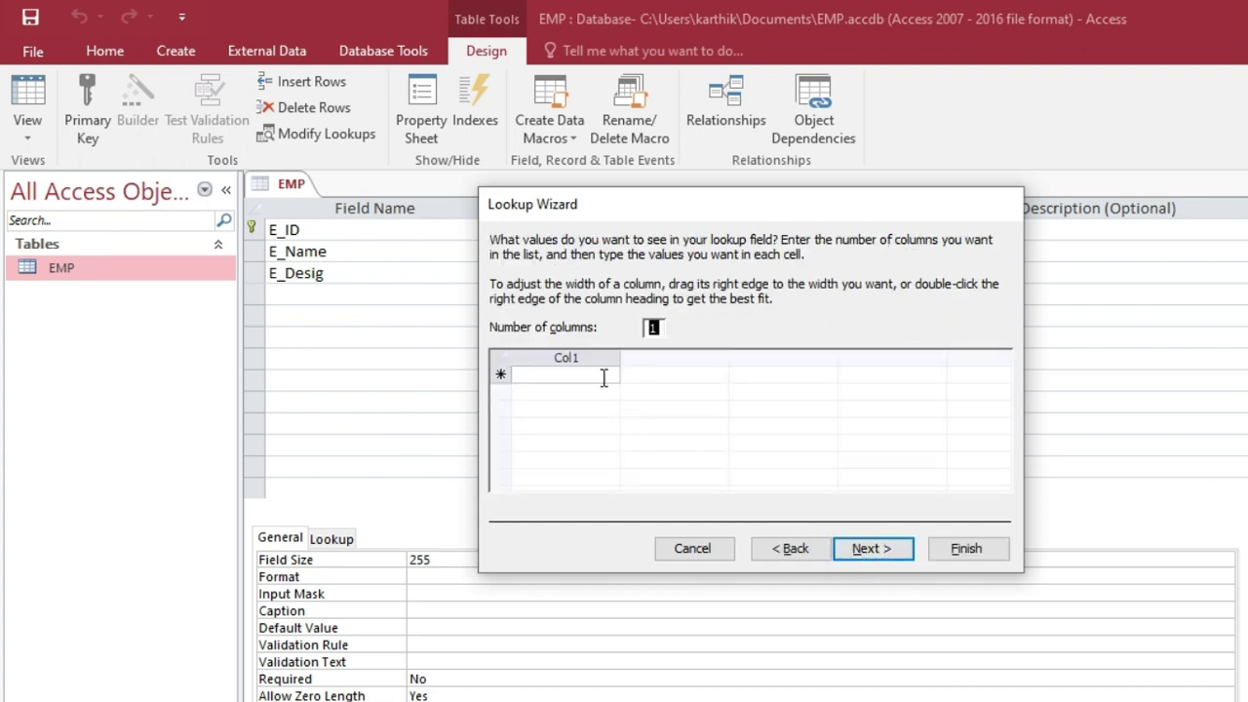
left_click(598, 376)
type("--")
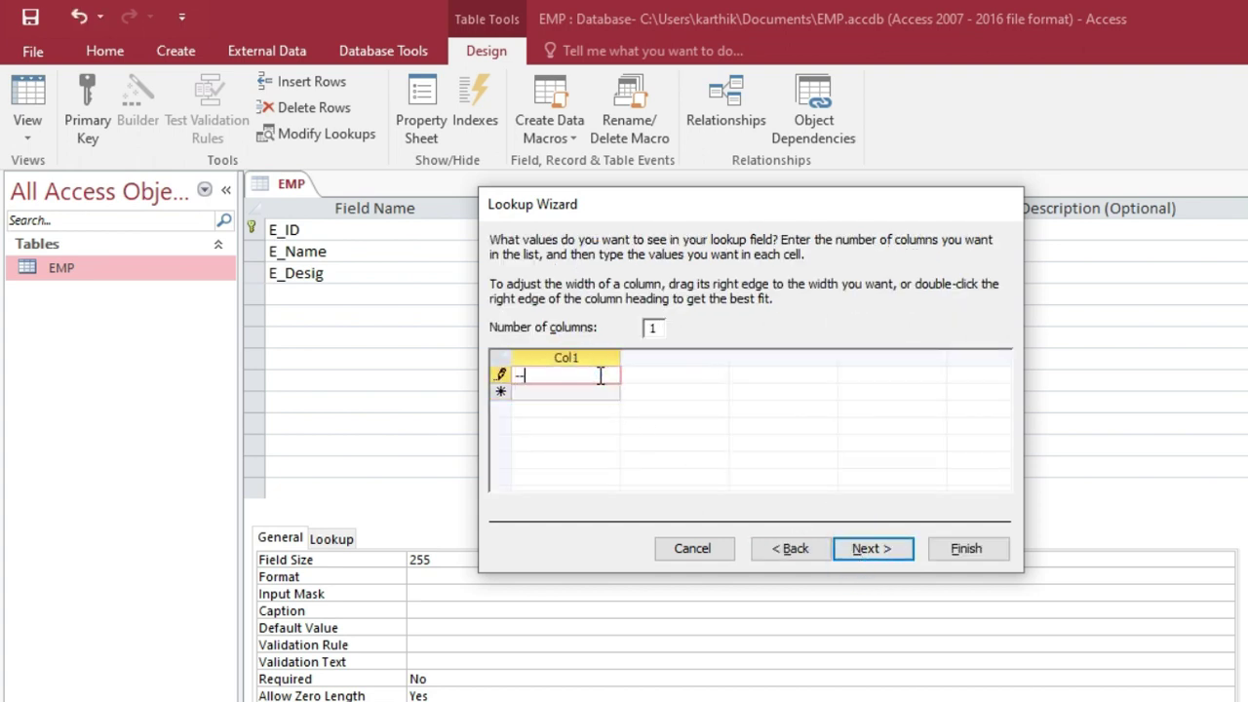
type("Select")
type("--")
key("Return")
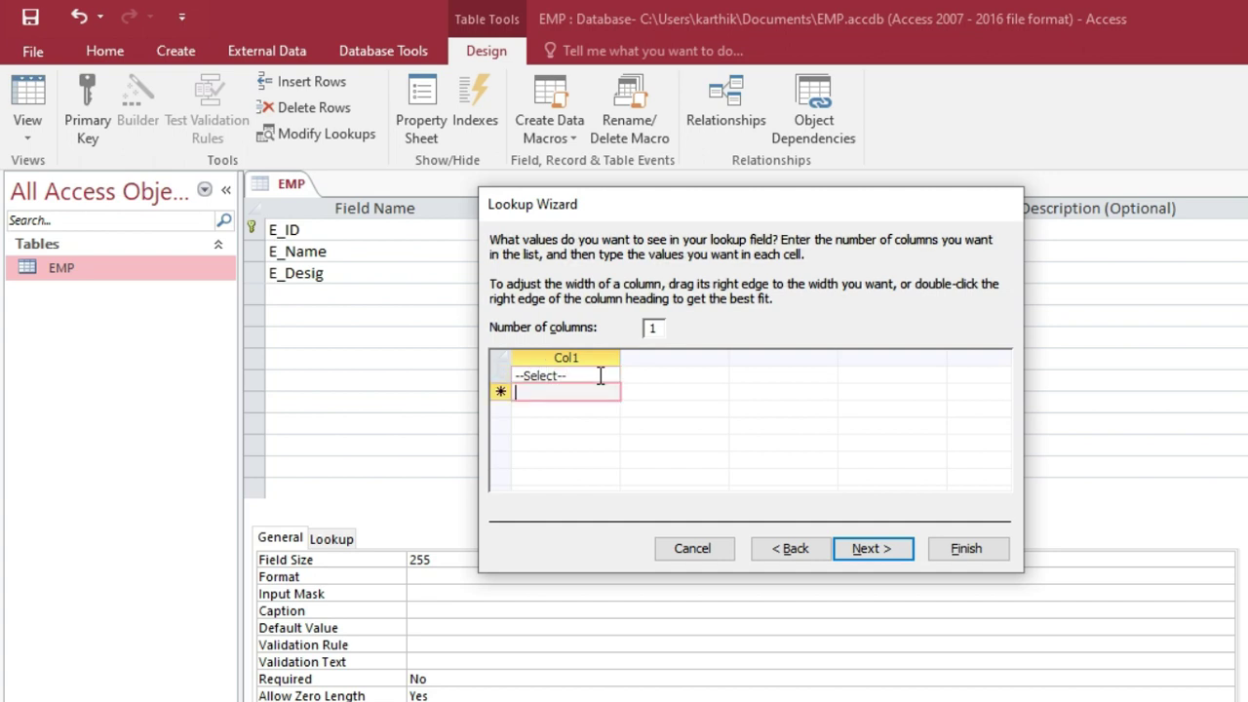
Add Dean, HOD and Staff to the E_Desig lookup values below --Select--.
type("Dea")
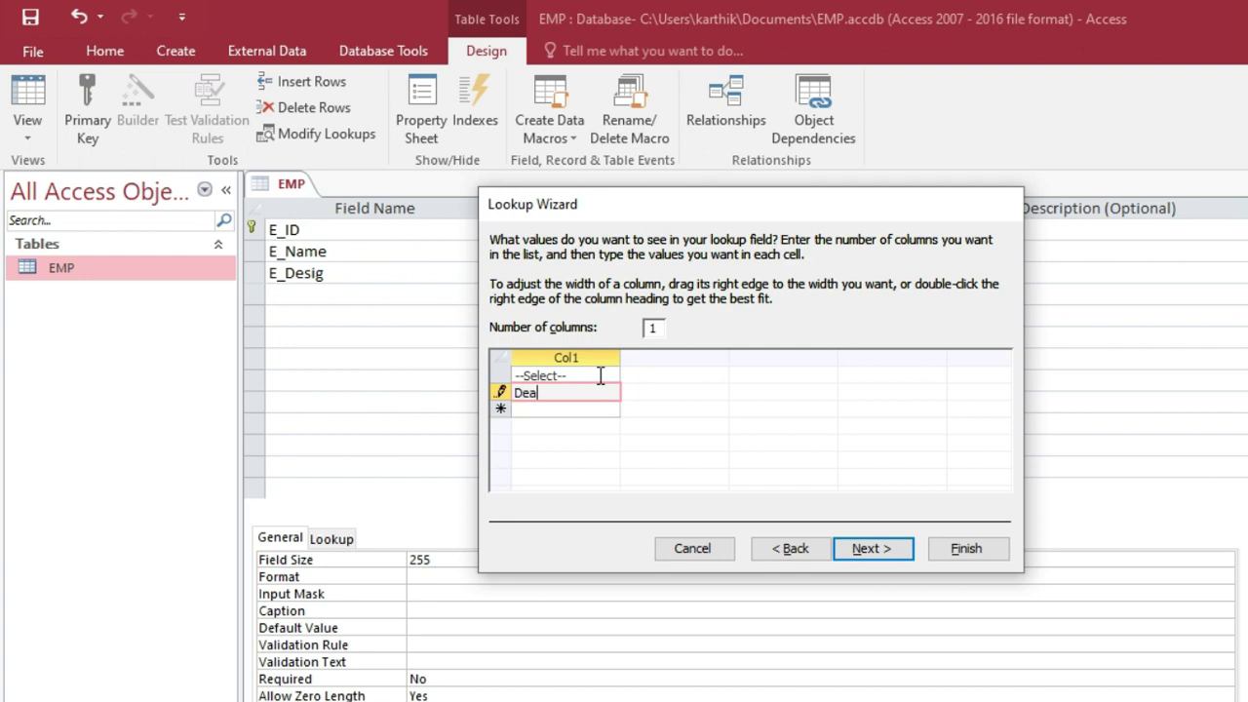
type("n")
key("Return")
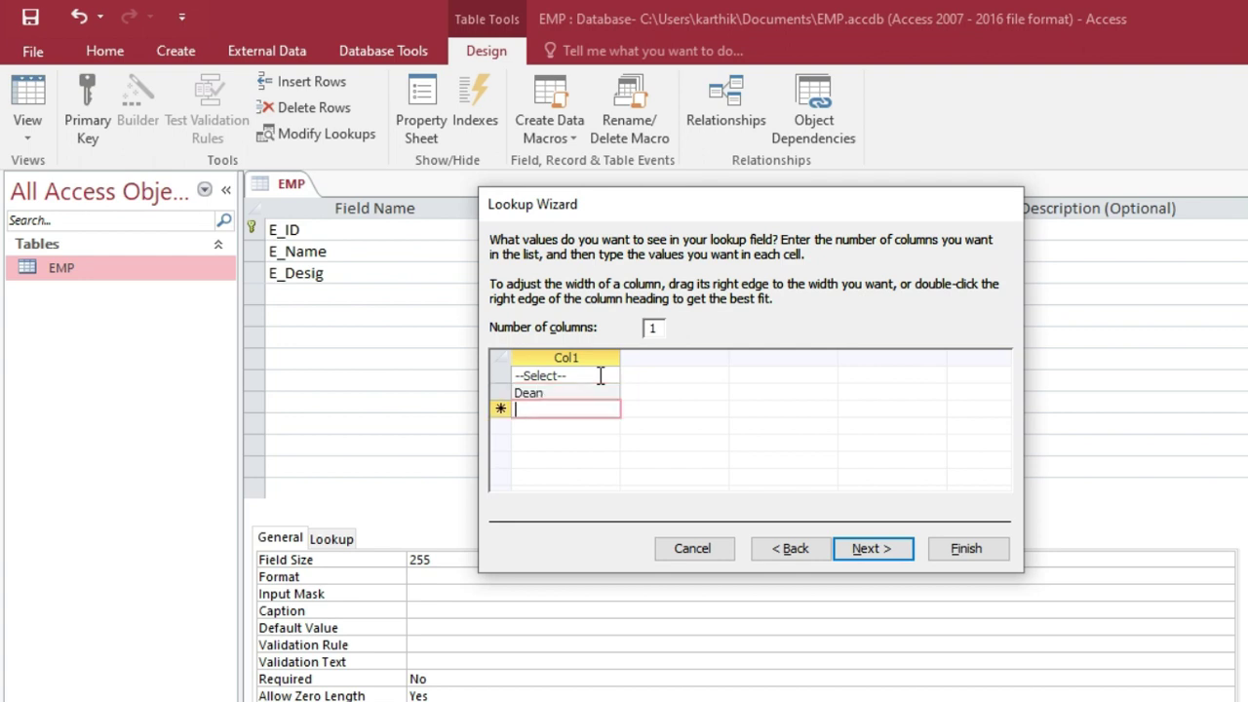
type("HOD")
key("Return")
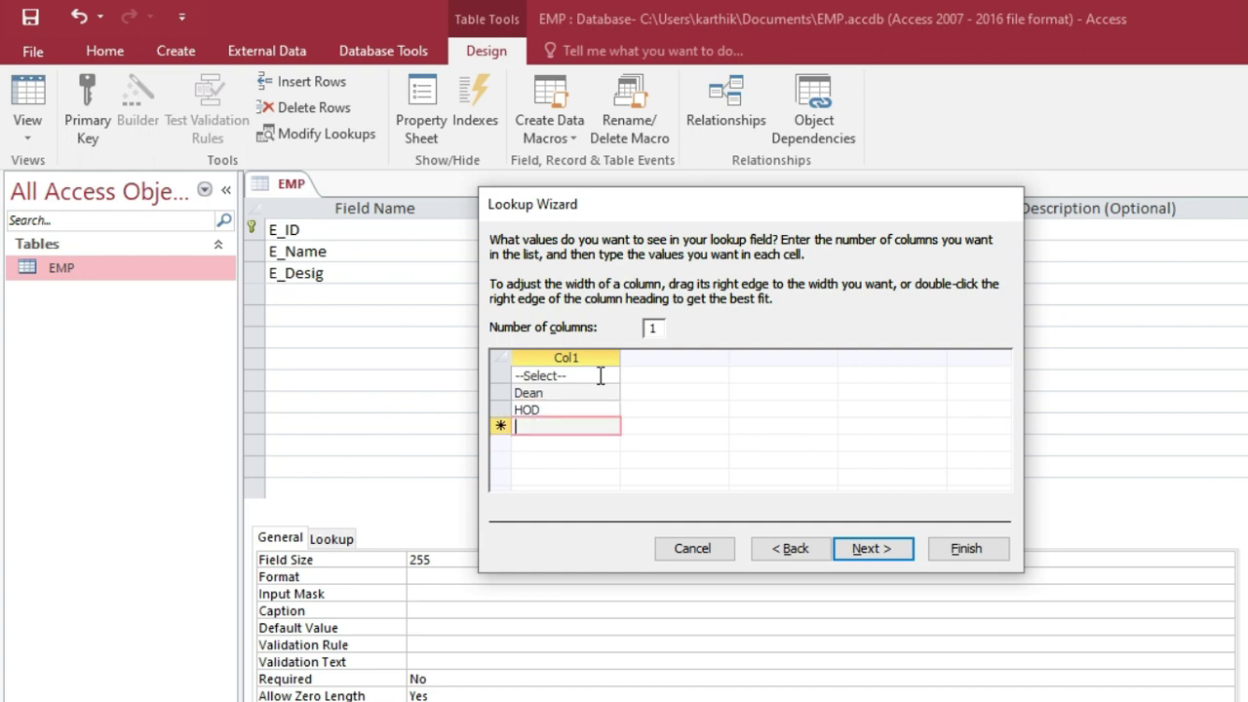
type("Staff")
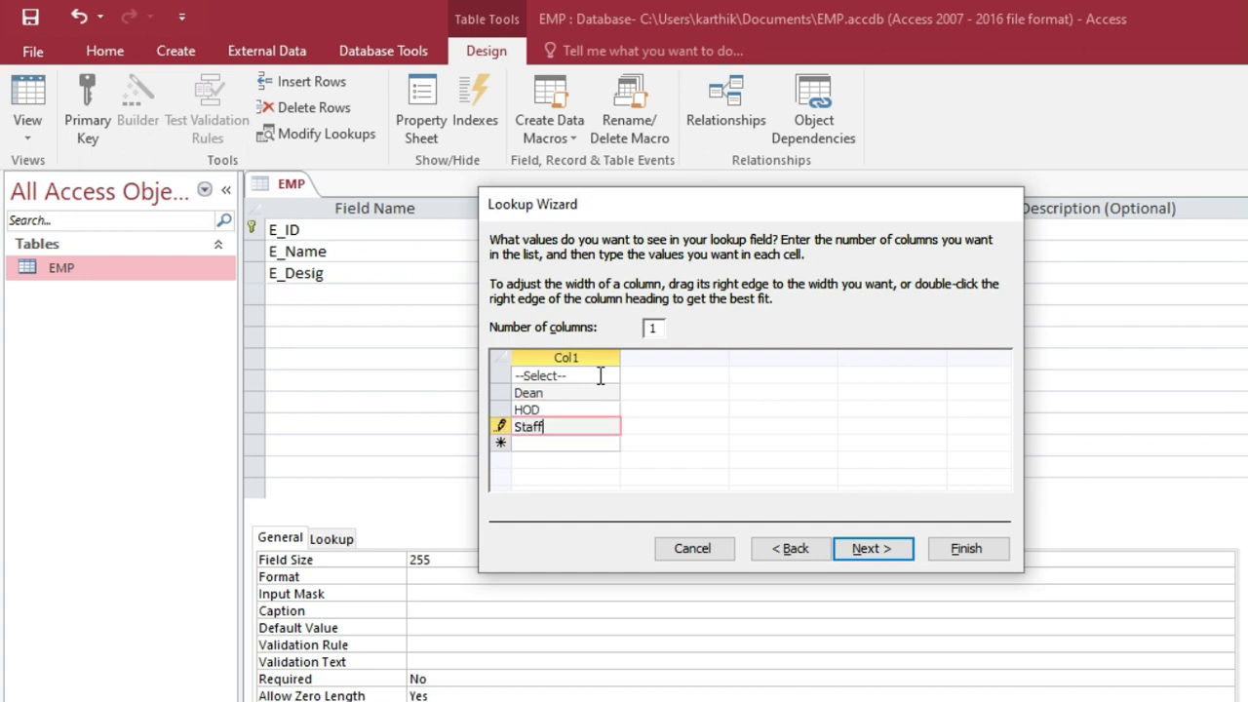
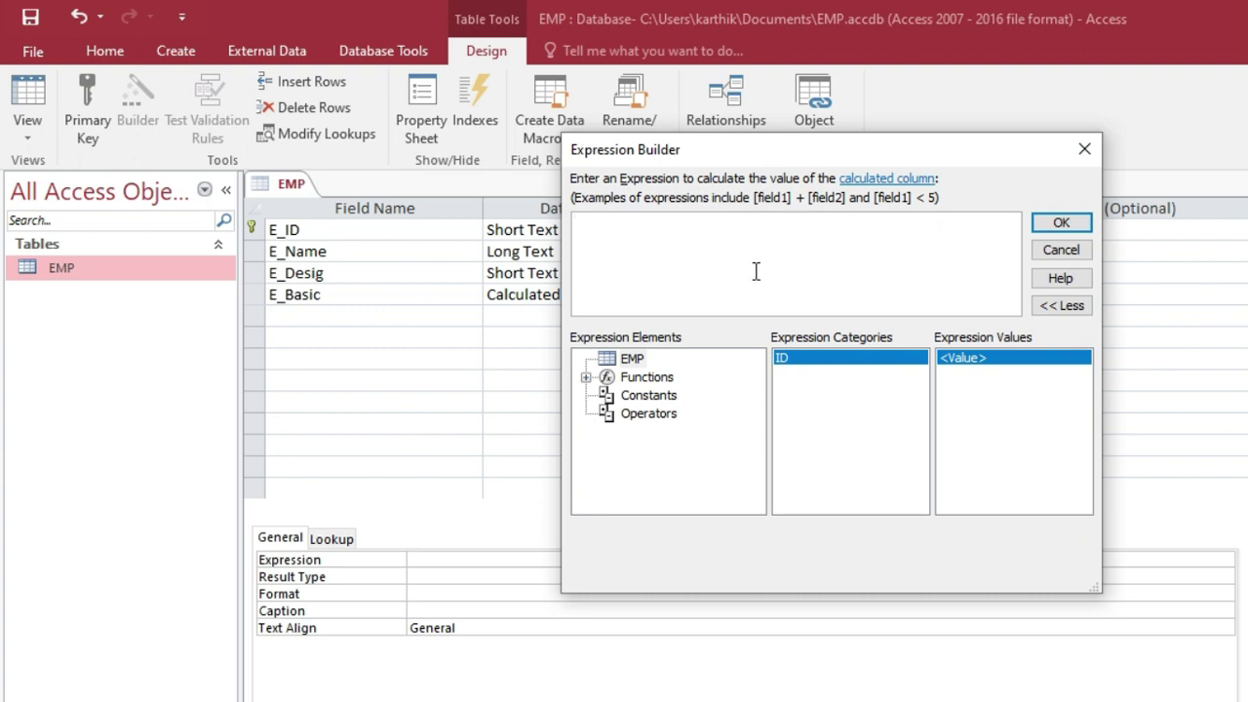
Begin the E_Basic expression with an IIf function that returns "900$" when E_Desig="Dean".
left_click_drag(764, 152, 774, 215)
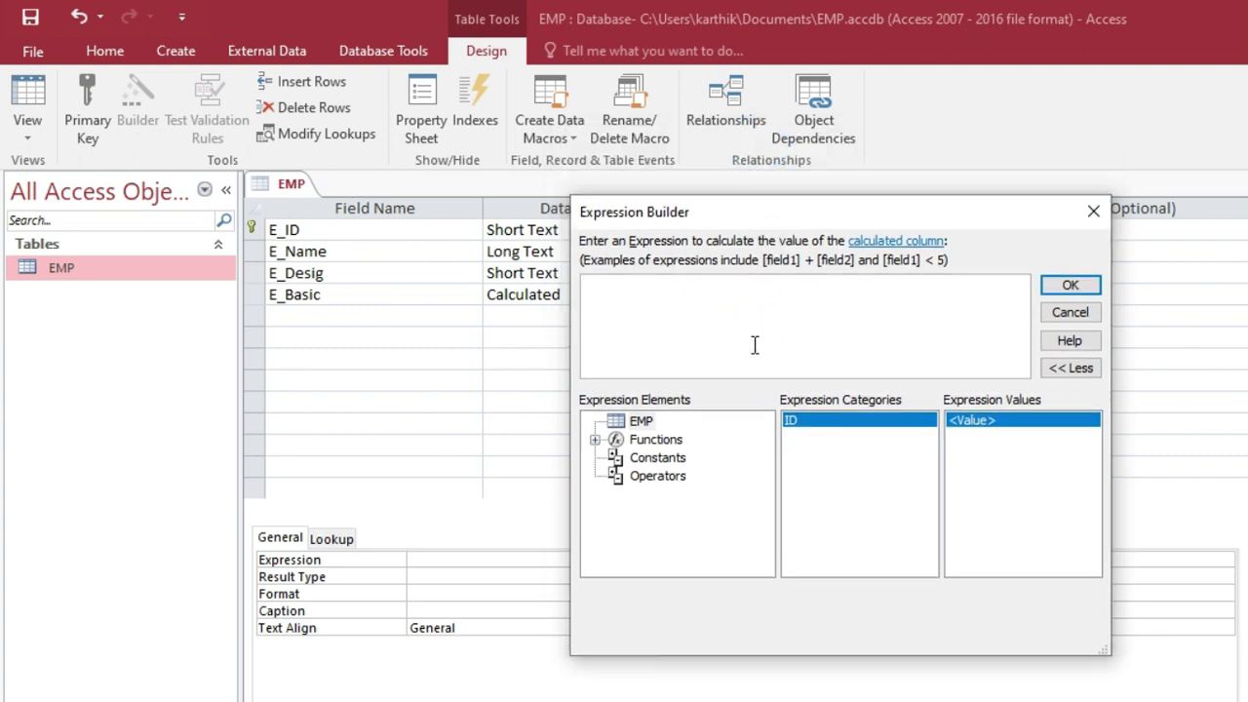
type("i")
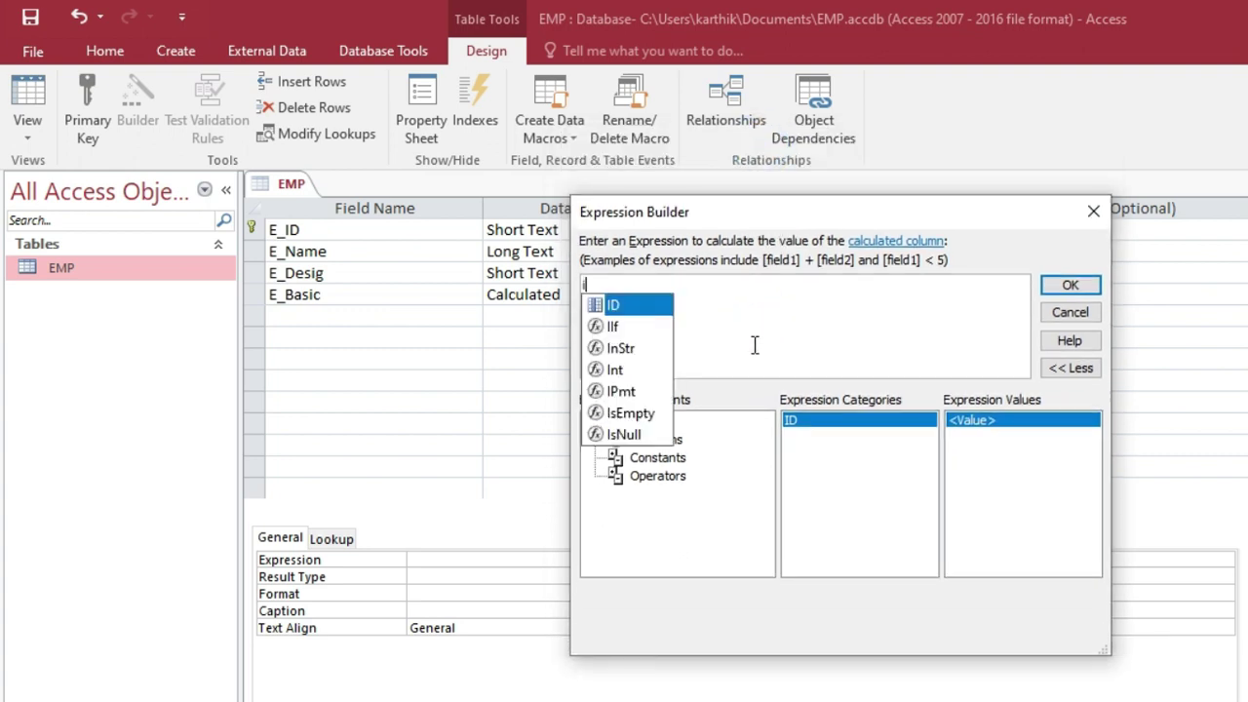
key("Down")
key("Tab")
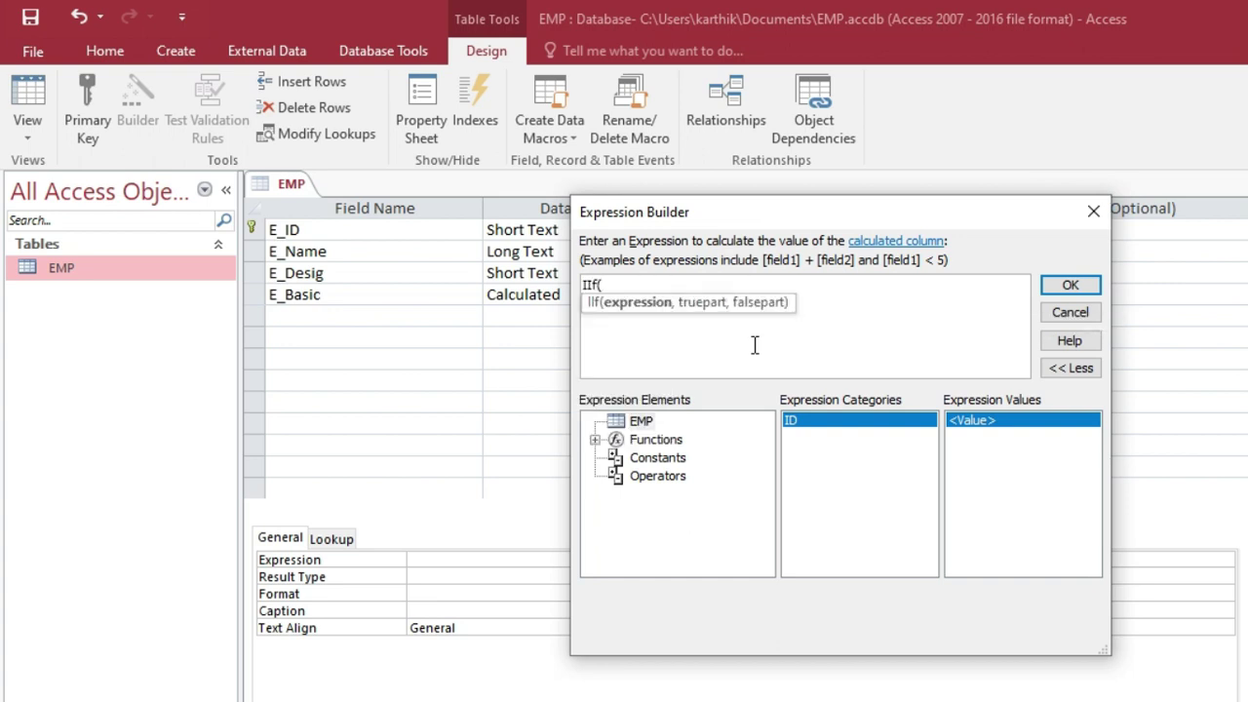
type("E")
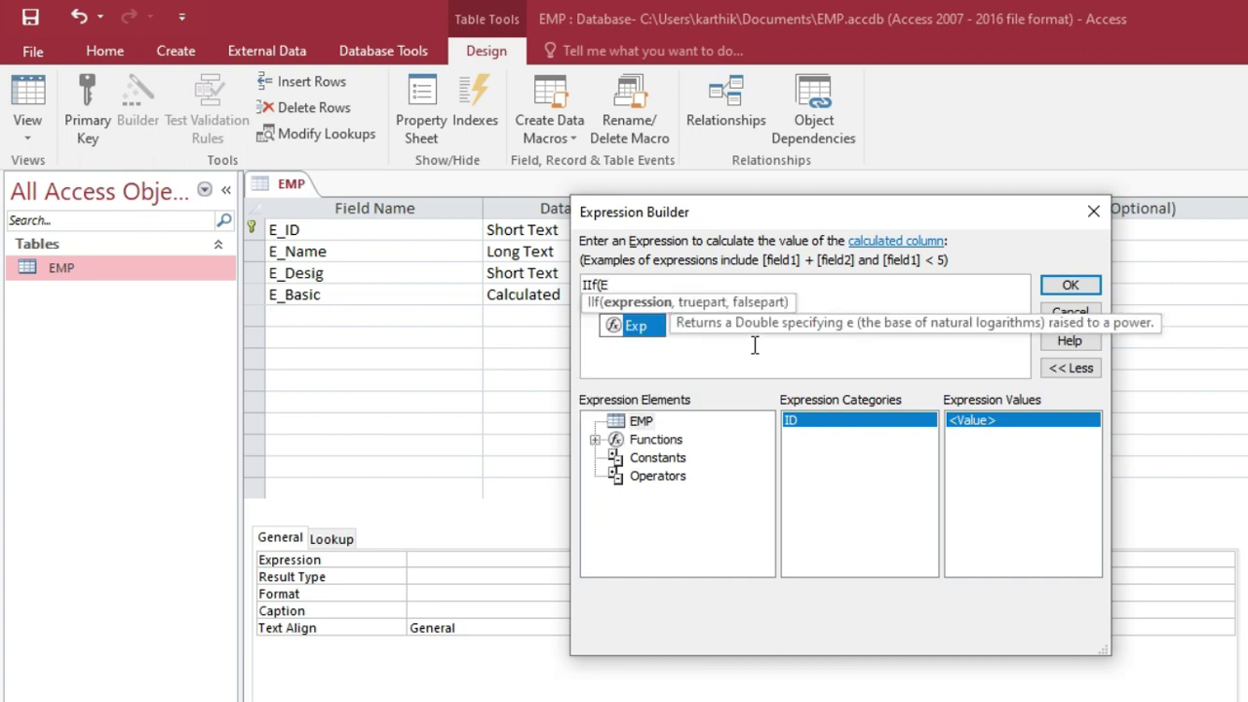
type("_")
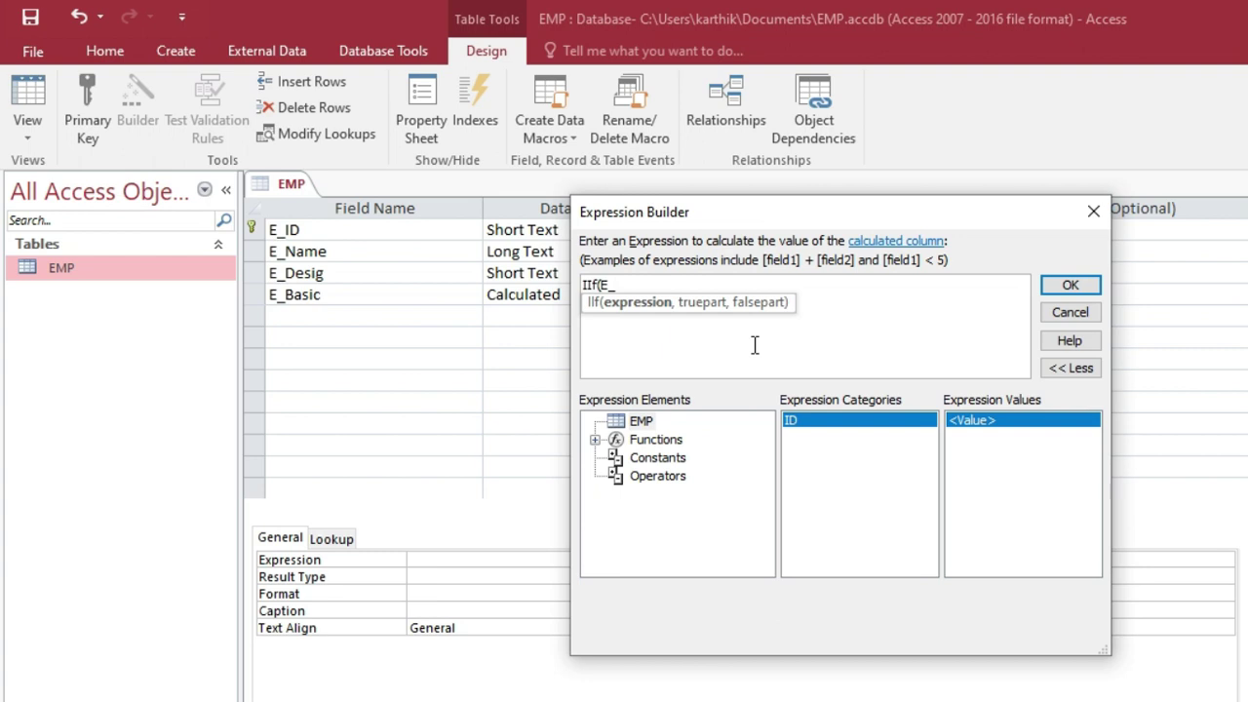
type("Desig=\"Dean\",")
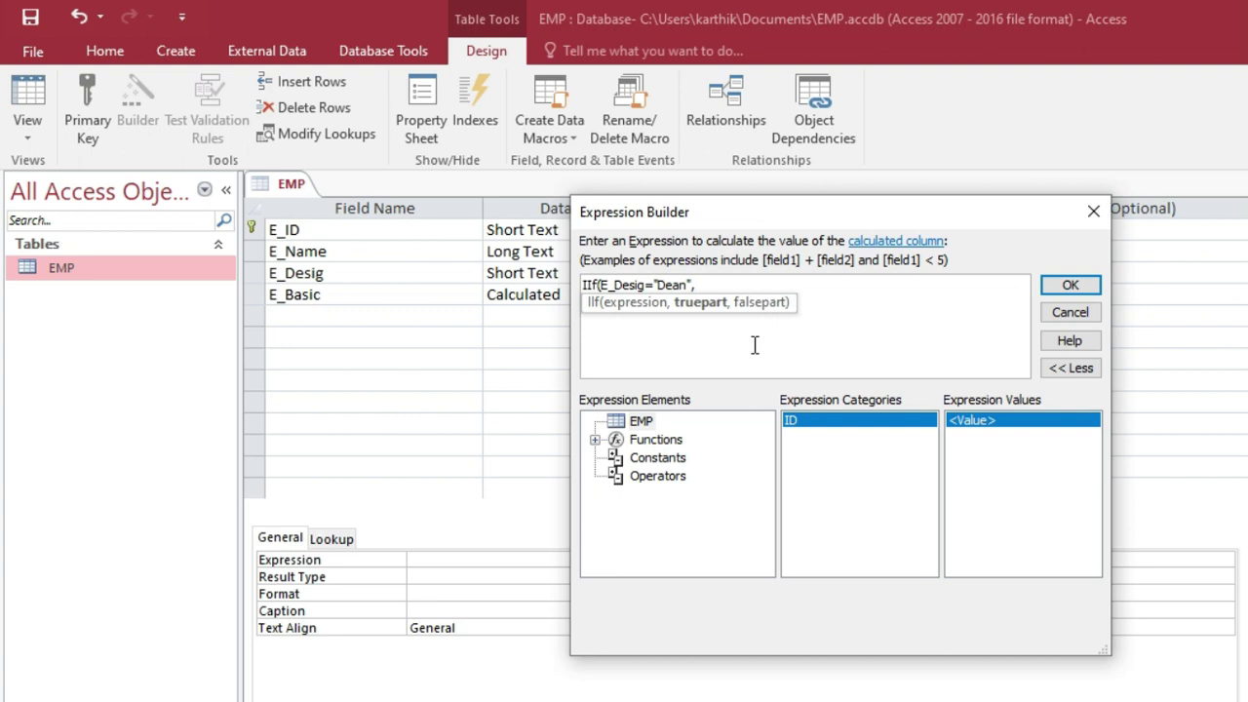
type("\"900$\",")
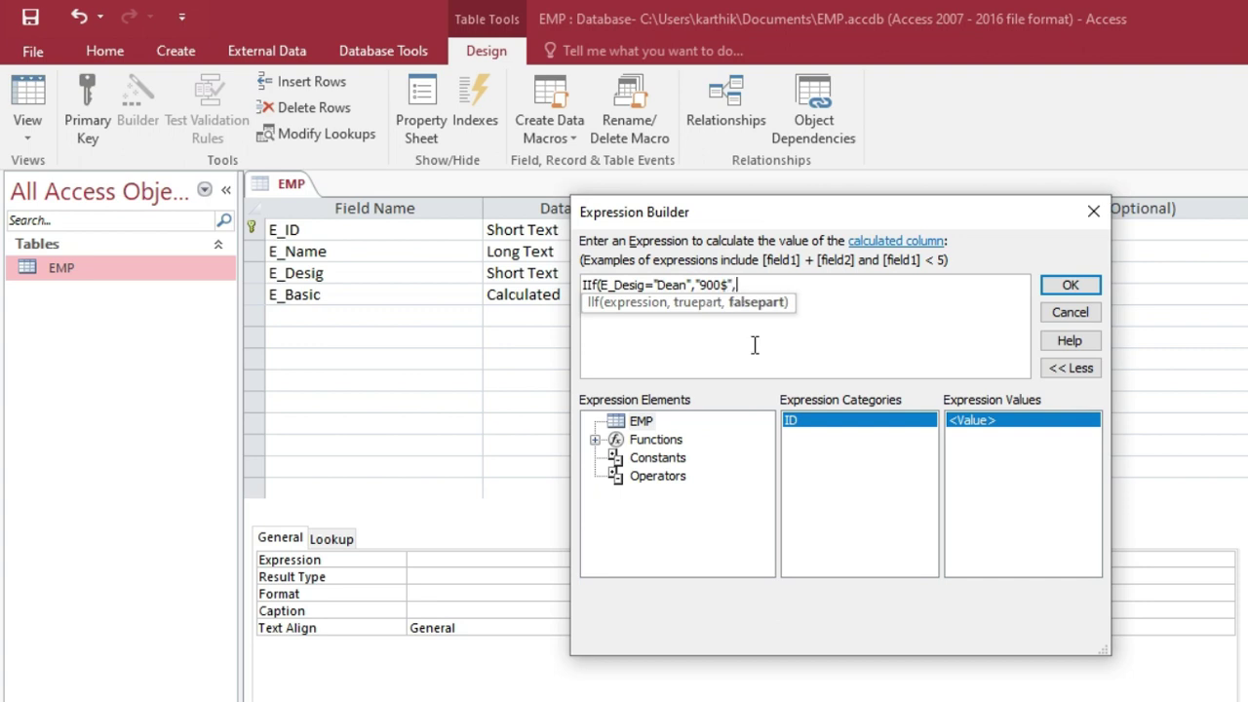
Nest a second IIf function as the false part, returning "800$" when E_Desig="HOD".
type("i")
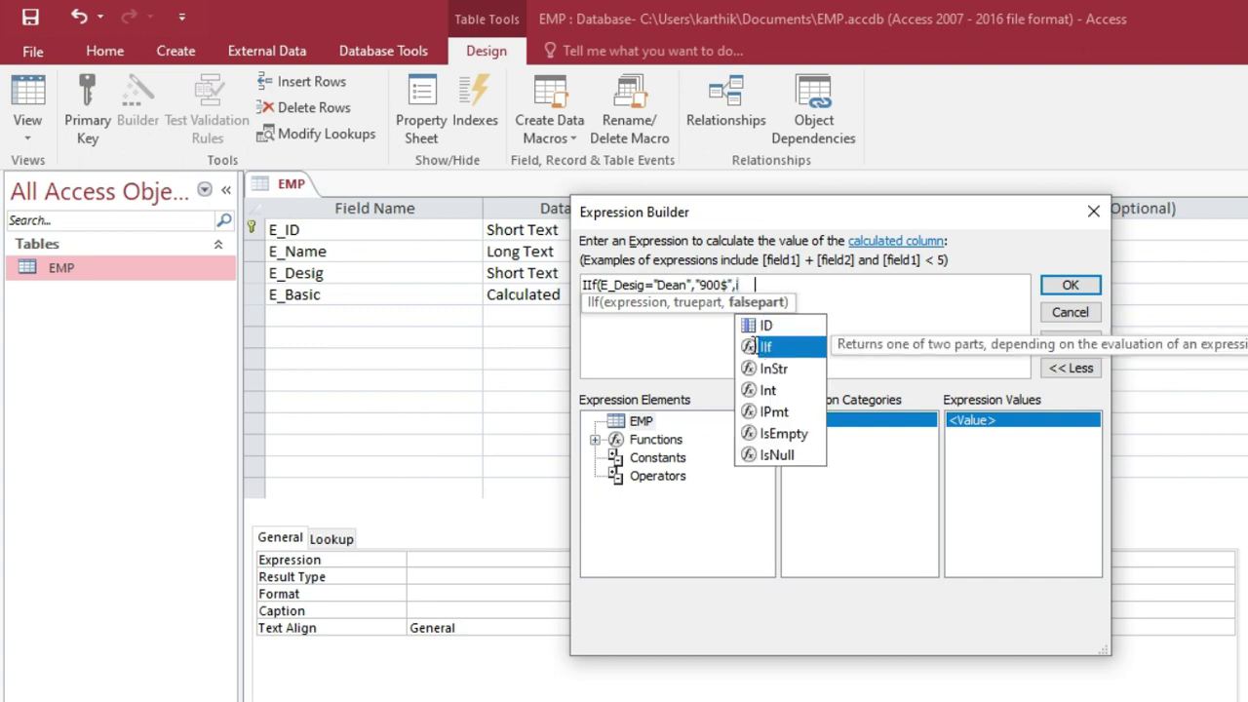
double_click(755, 348)
type("E")
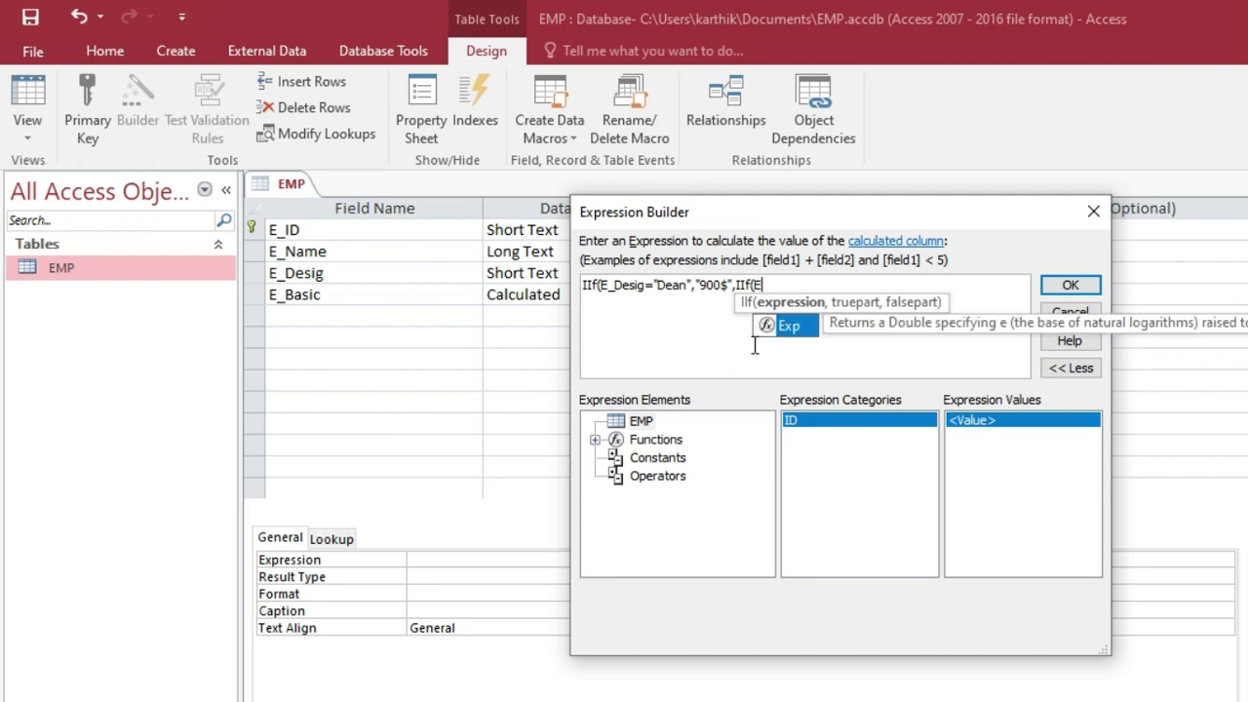
type("-")
key("BackSpace")
type("_Desig")
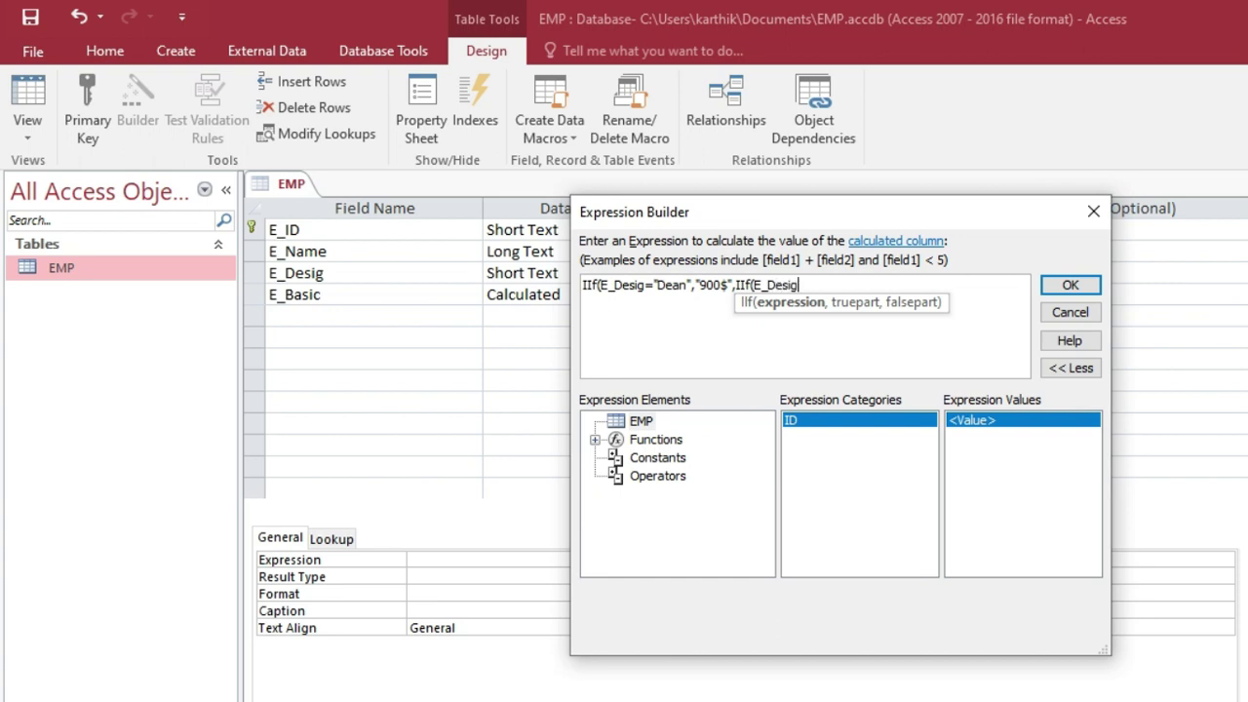
type("=\"HOD\",")
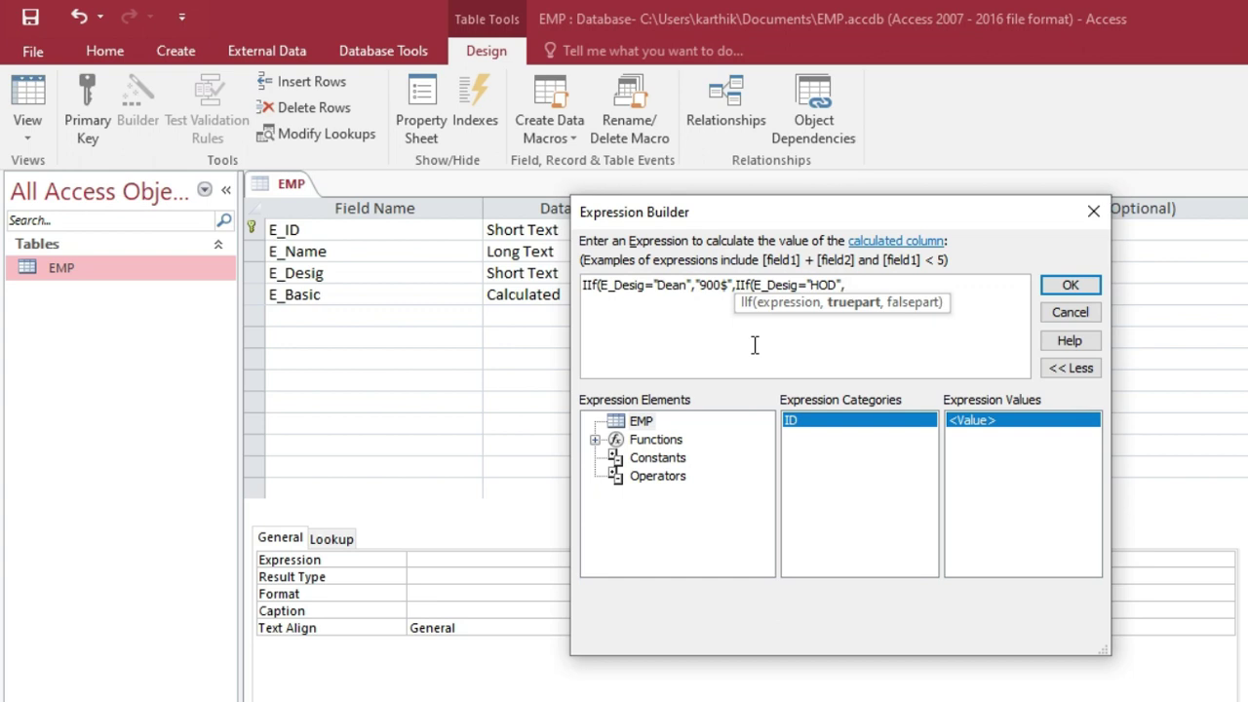
type("\"800")
type("$")
type("\",")
Nest a third IIf function in the expression, with the condition E_Design="Staff" and the true part "700$".
type("II")
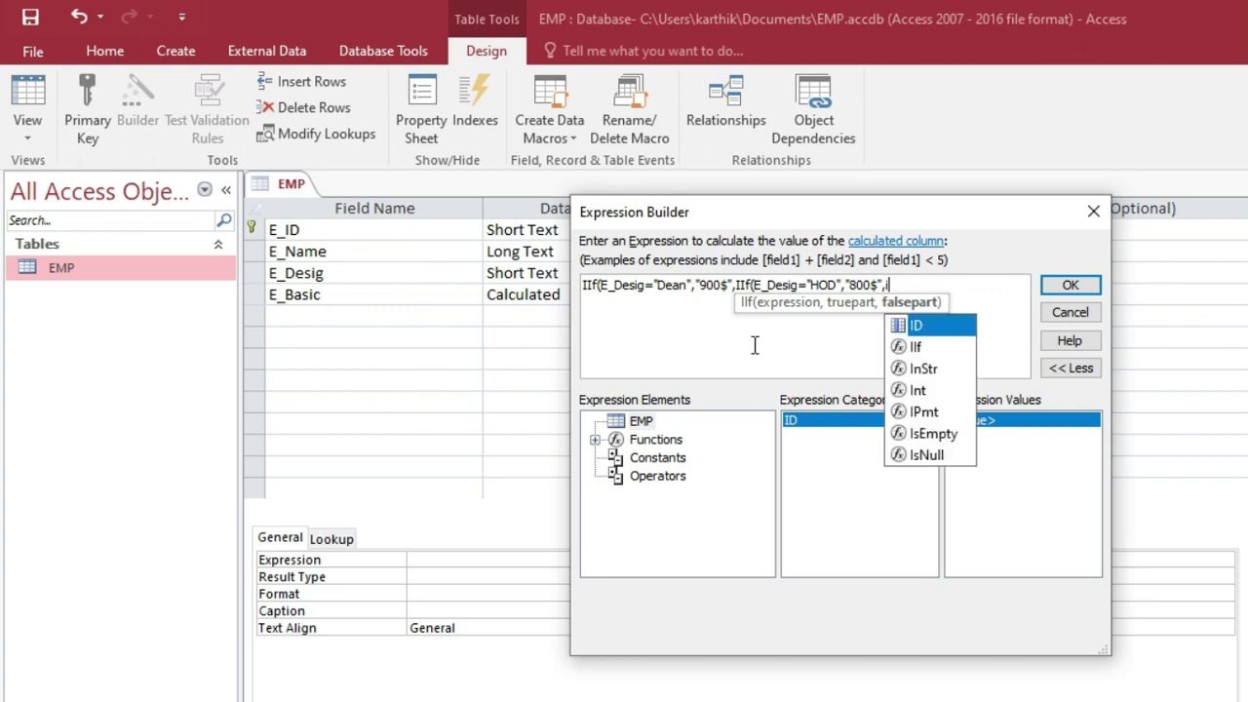
type("f")
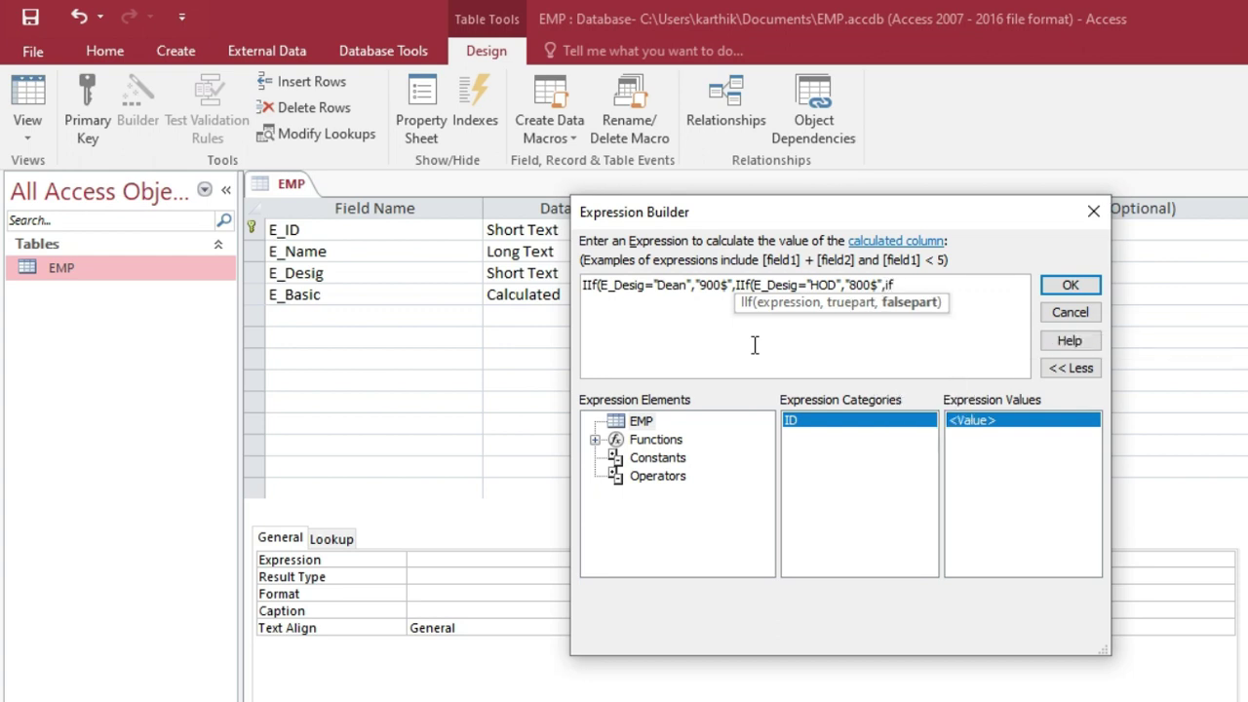
key("BackSpace")
key("Down")
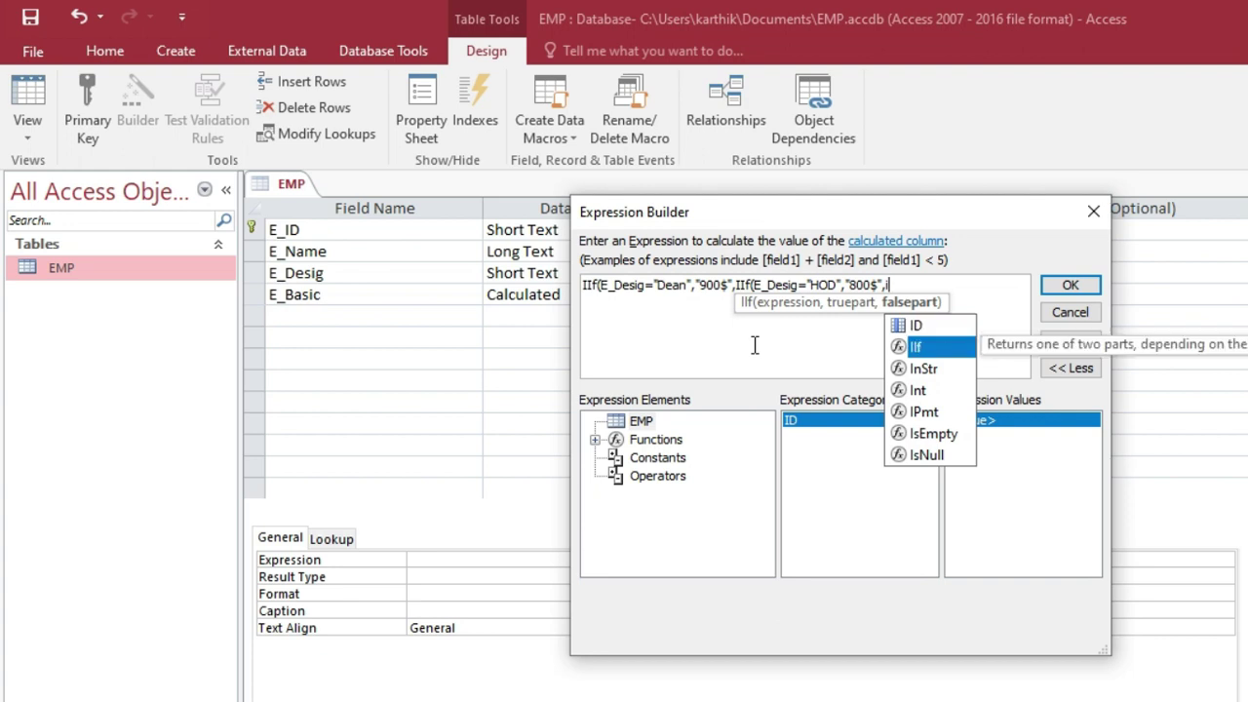
key("Tab")
type("E-")
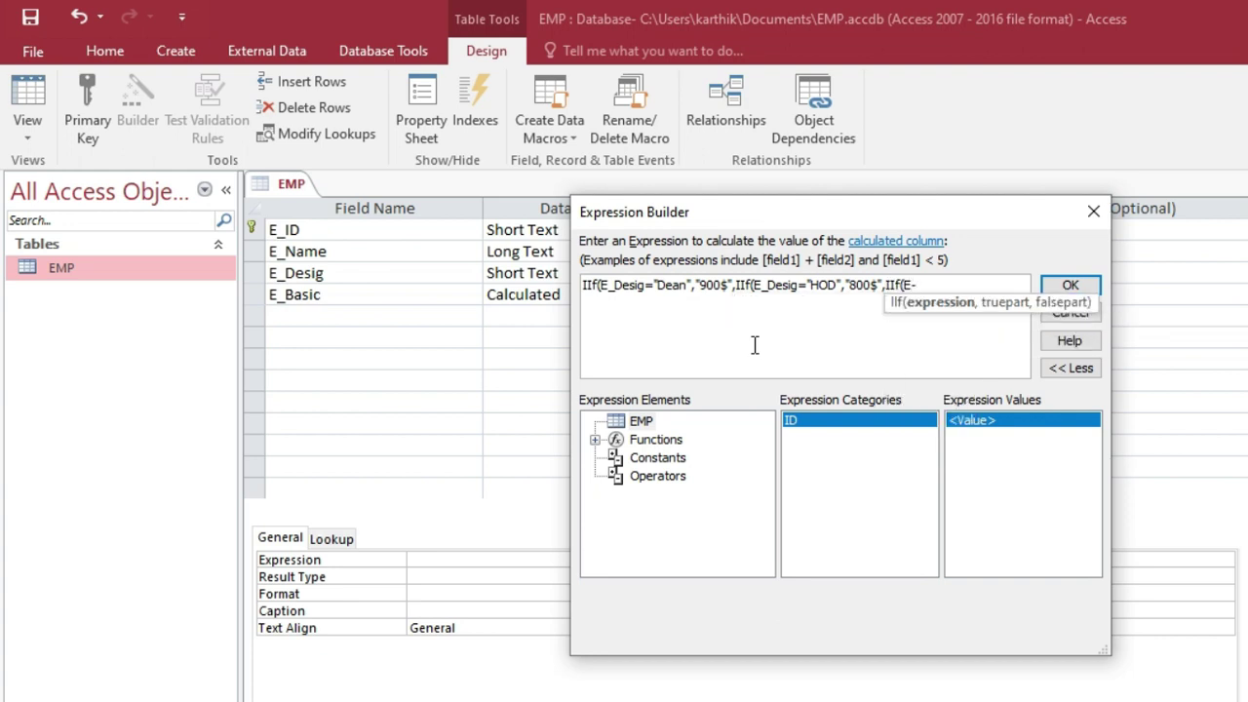
key("BackSpace")
type("_Design")
type("=\"Staff\",\"")
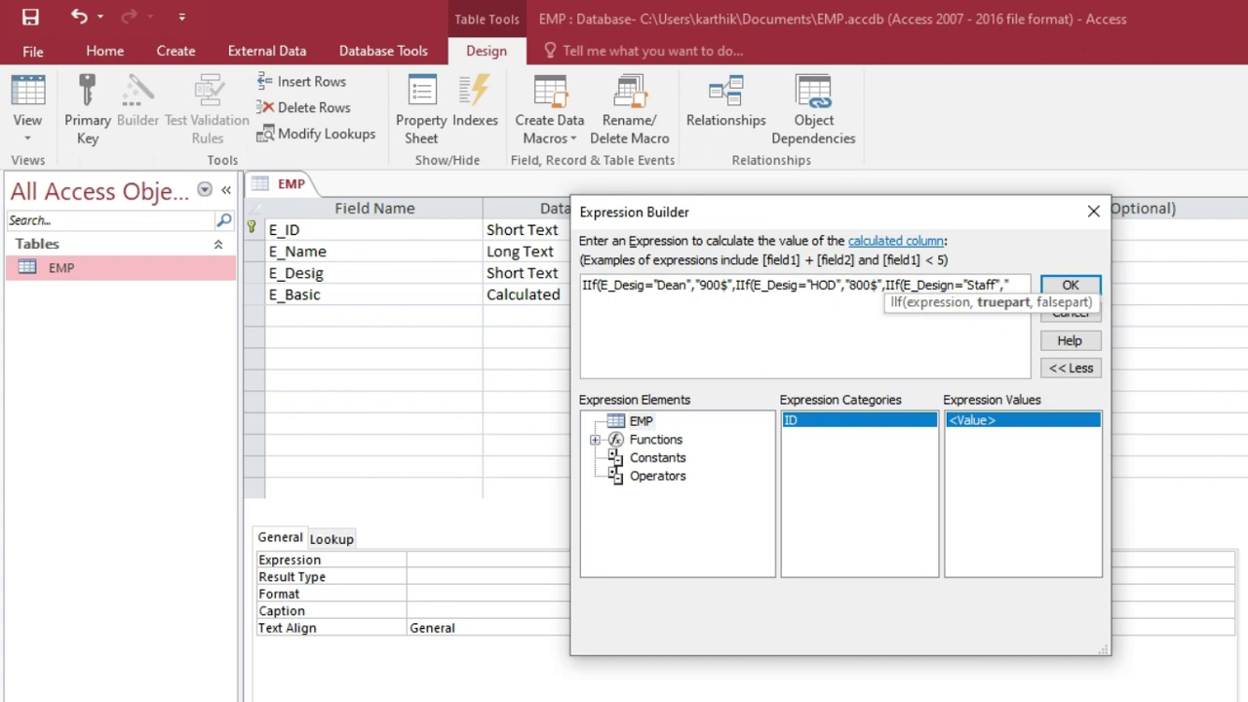
type("700")
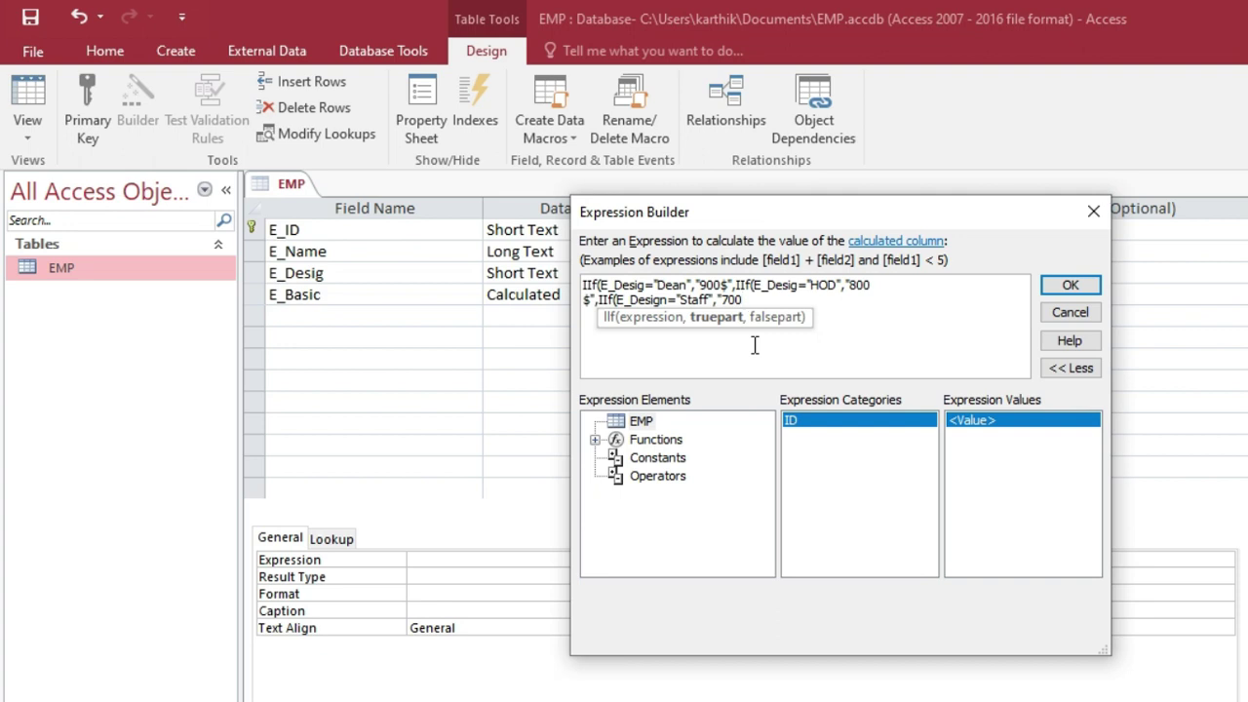
type("$\",")
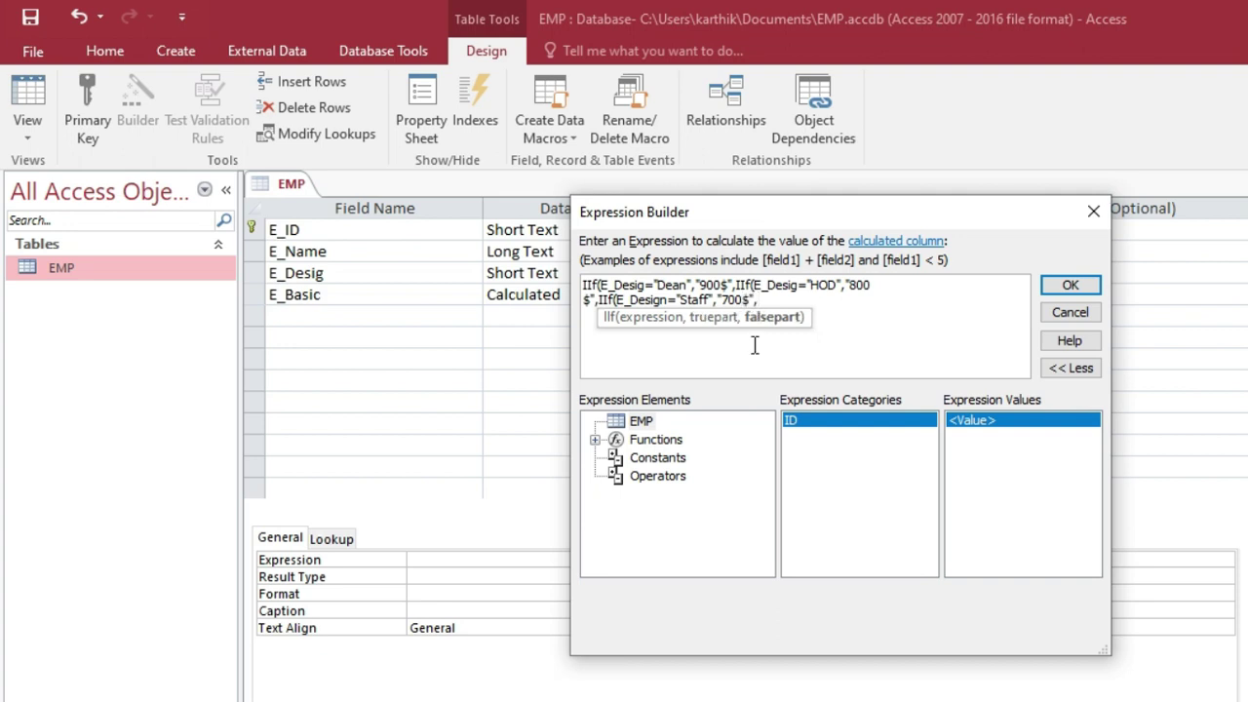
Complete the expression with "0$" as the final false part, close all three IIf functions and apply it to E_Basic.
type("\"")
key("BackSpace")
type("\"0$\")))")
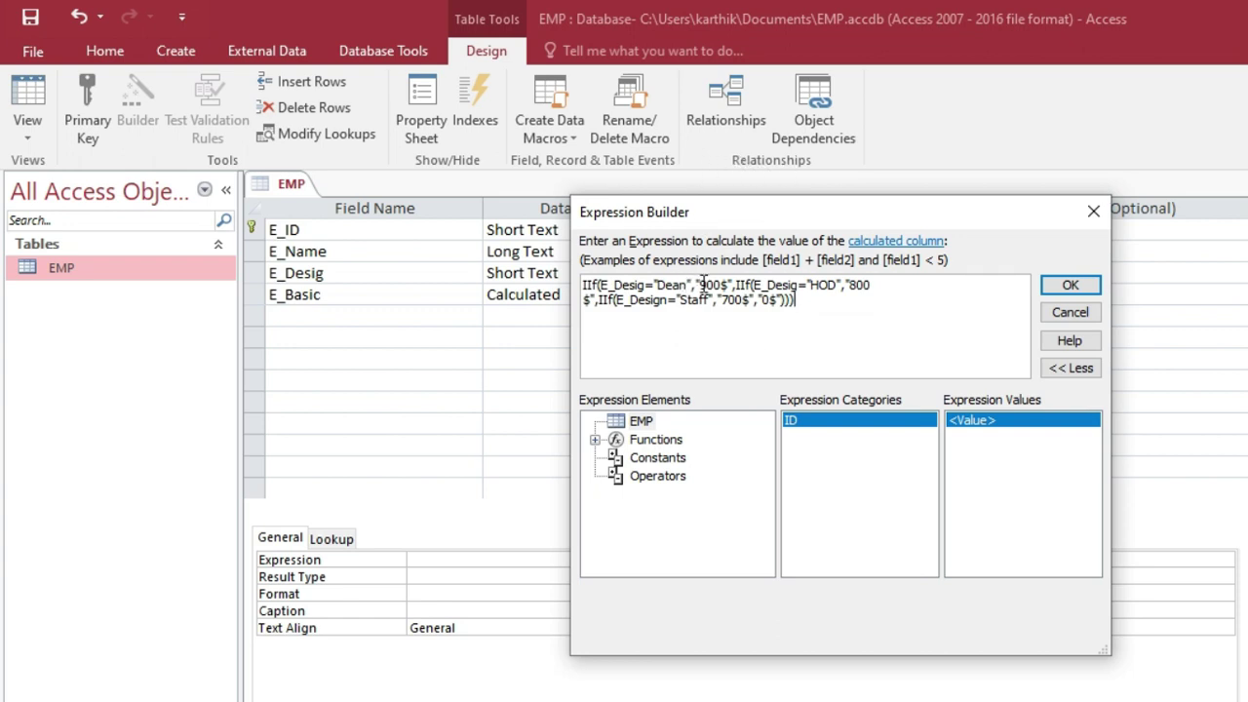
left_click_drag(696, 285, 655, 285)
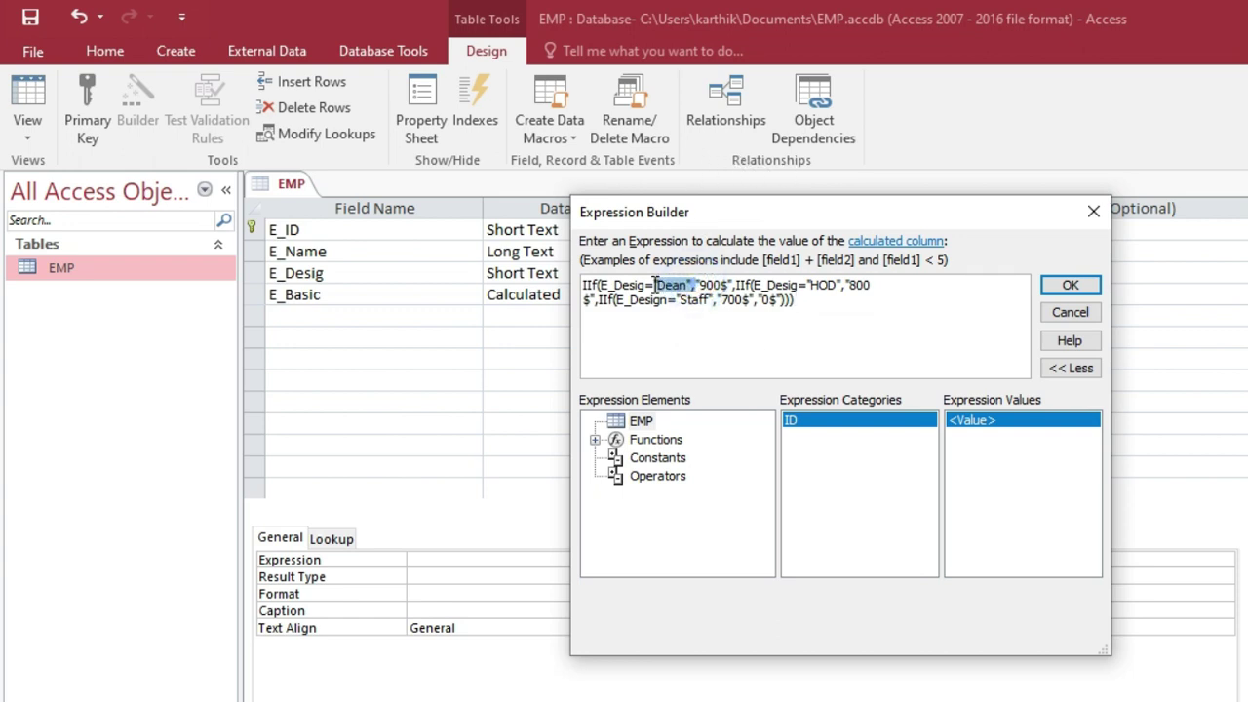
left_click(729, 286)
double_click(837, 285)
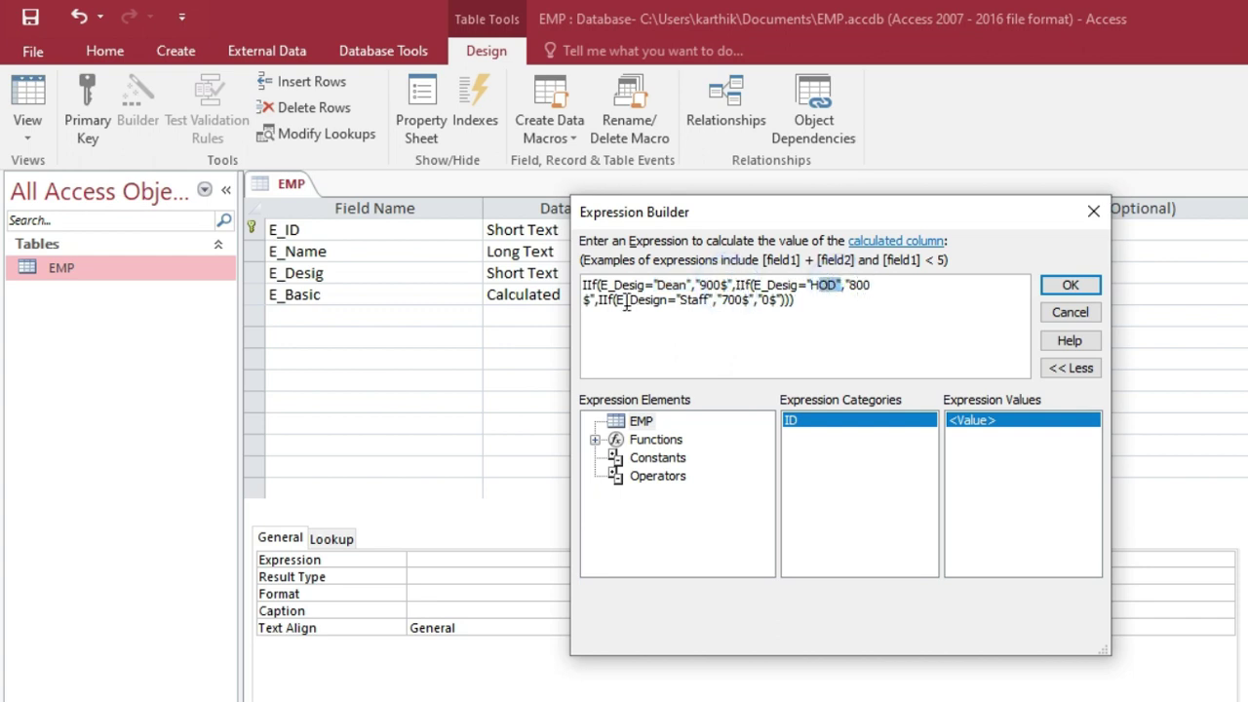
left_click(1070, 286)
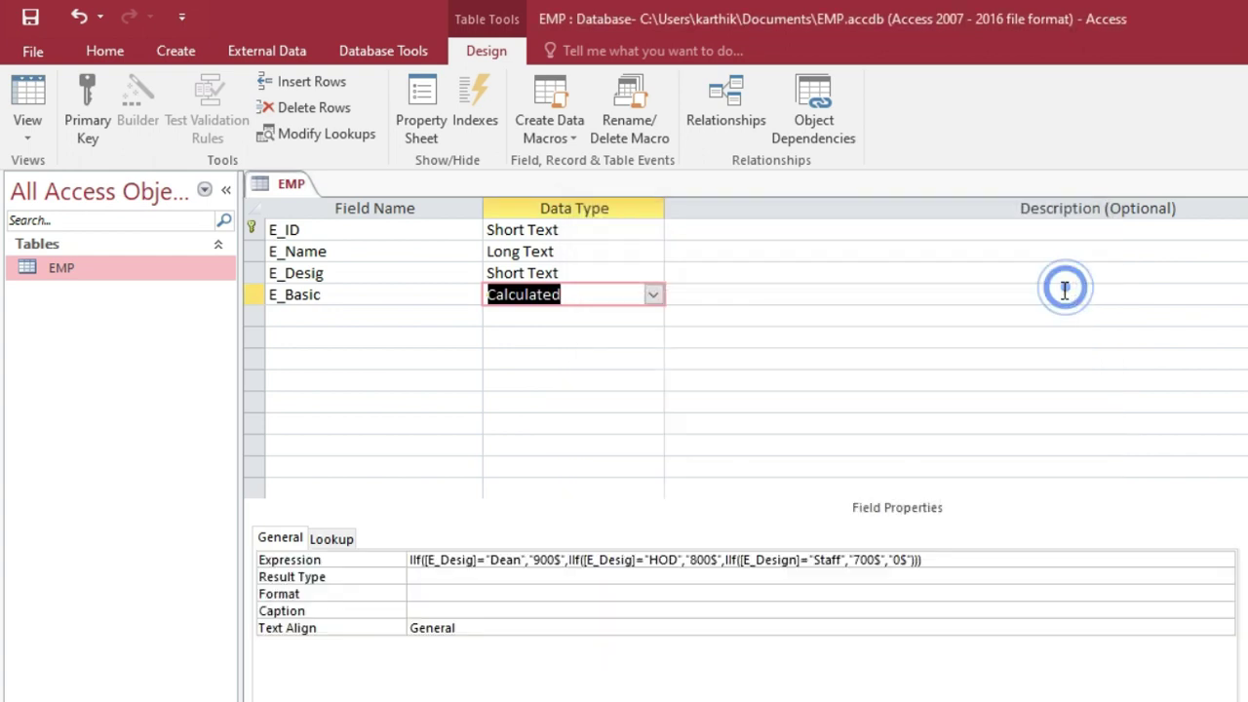
Add a field named E_TA below E_Basic and give it the Calculated data type.
left_click(330, 317)
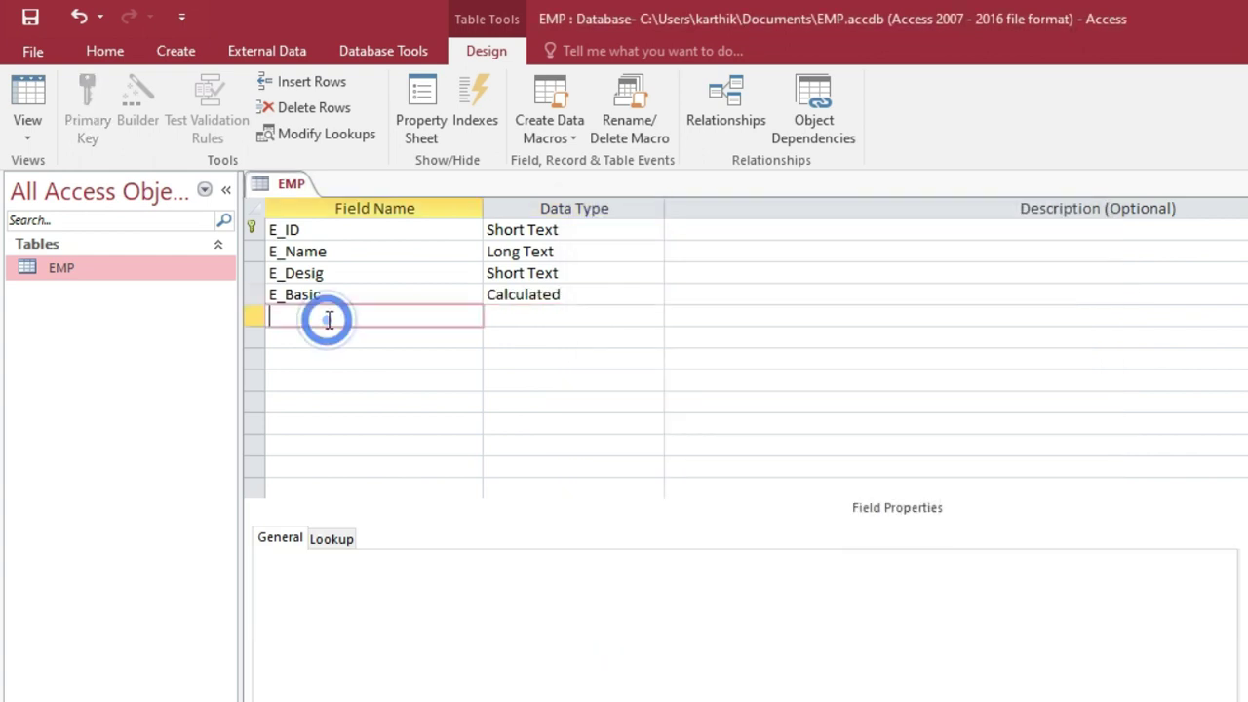
type("E_")
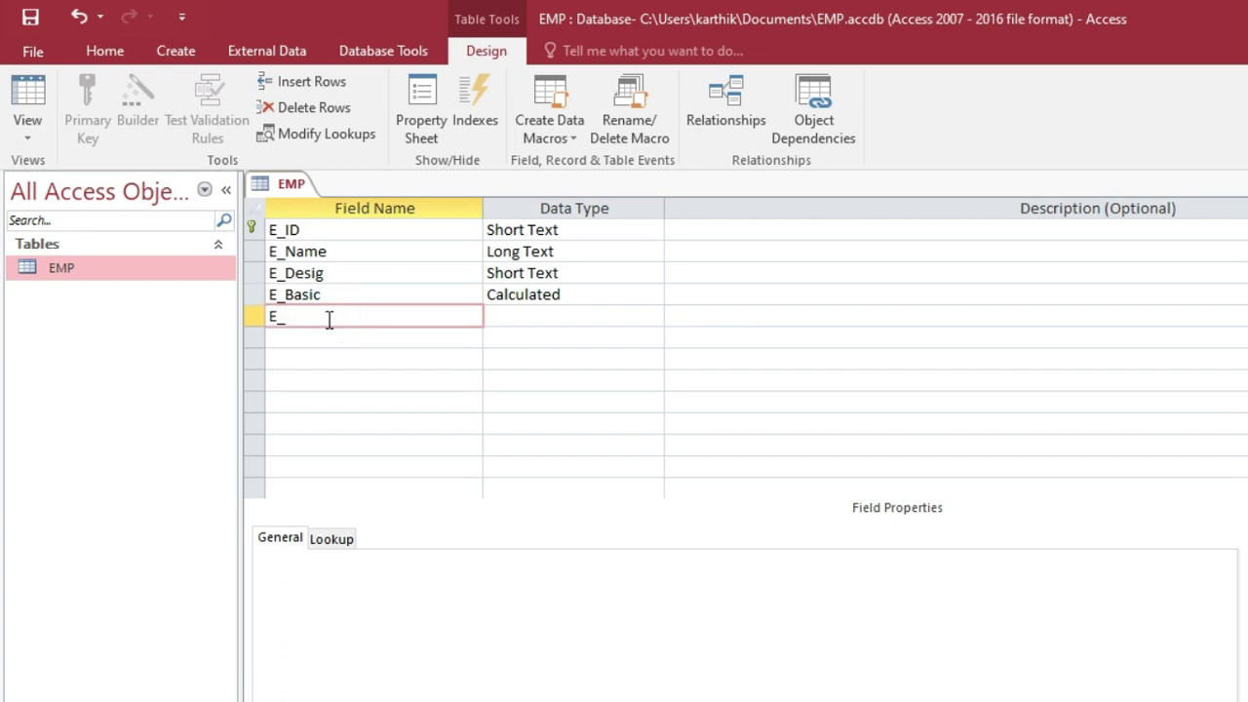
type("TA")
key("Tab")
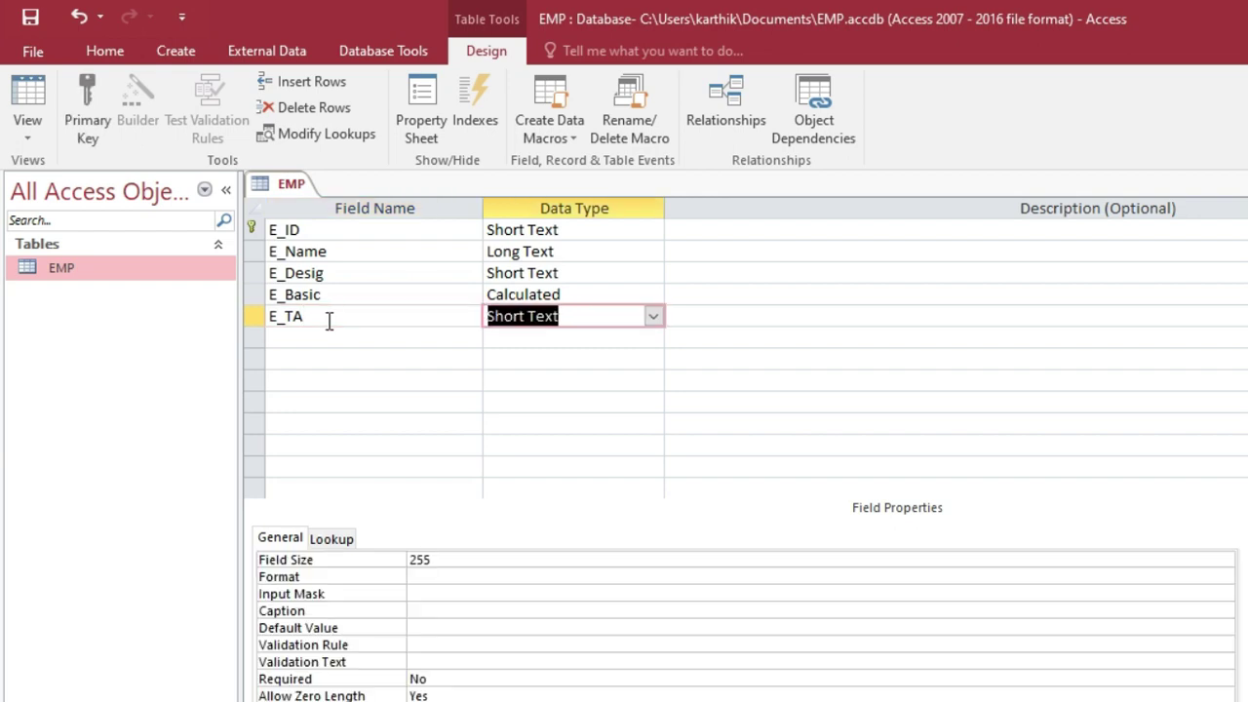
left_click(652, 317)
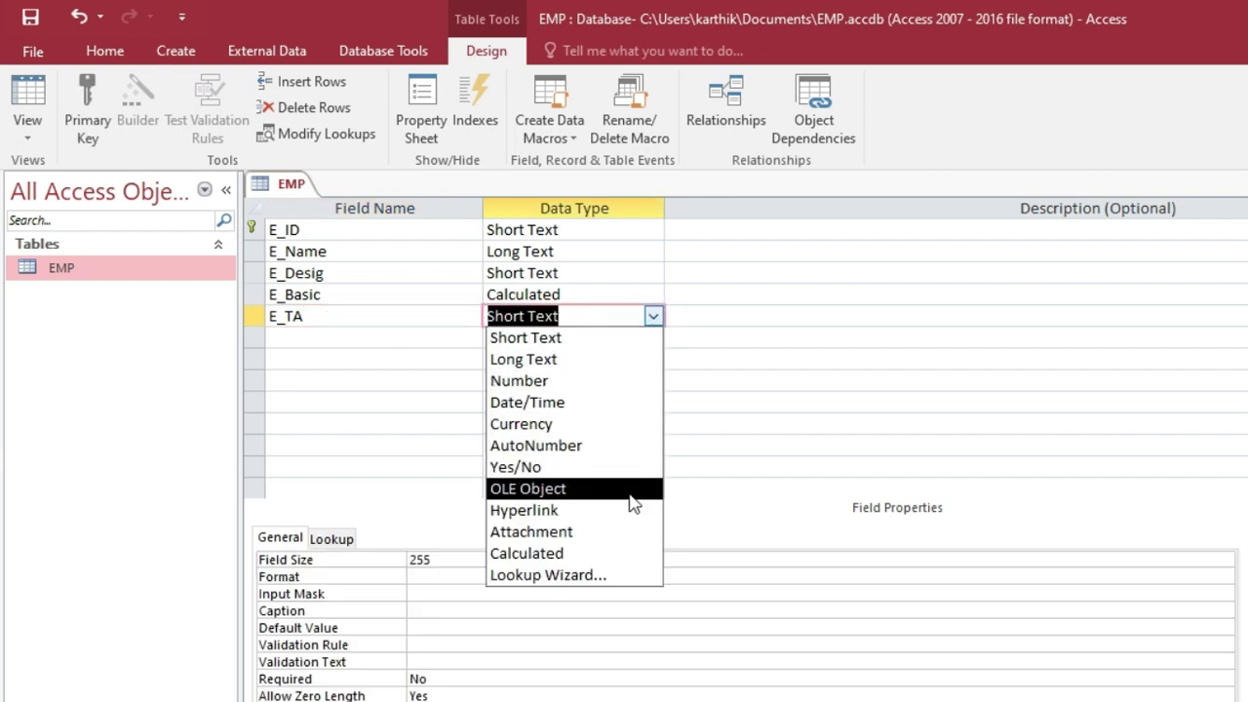
left_click(615, 553)
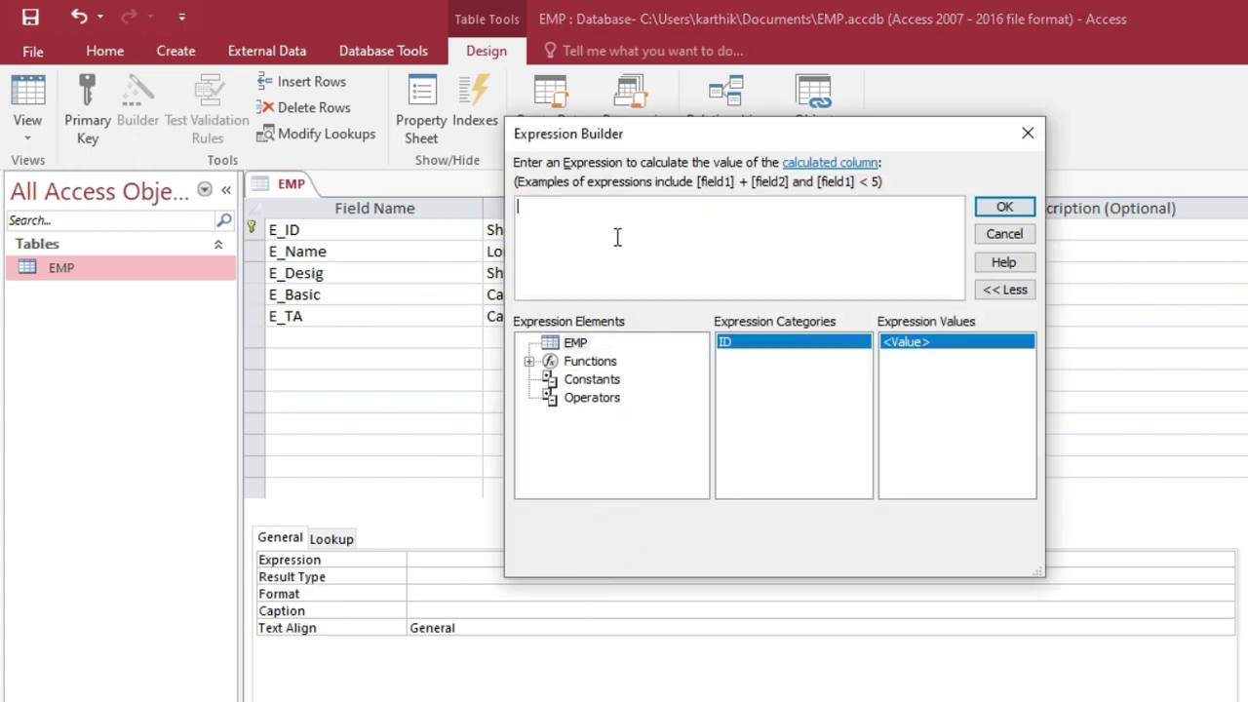
Enter the expression (15/100)*E_Basic for the E_TA field and apply it.
left_click(617, 237)
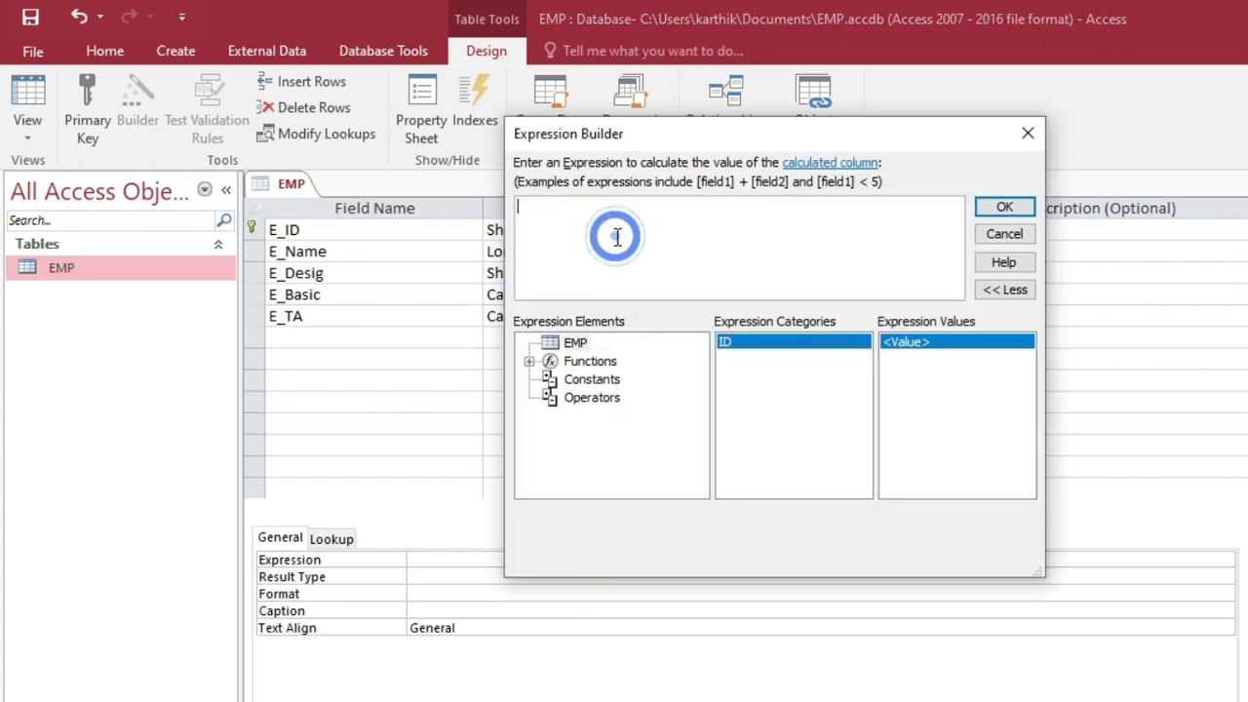
type("[")
key("BackSpace")
type("(")
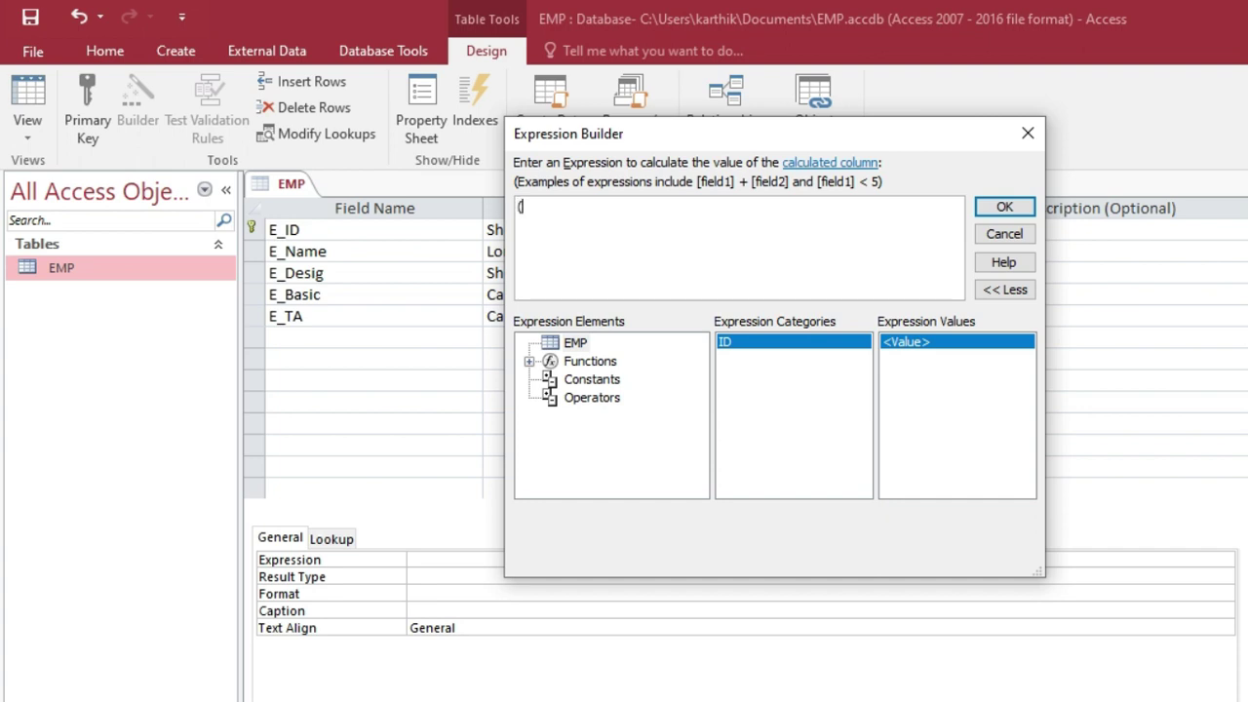
type("15/100)*E_Basic")
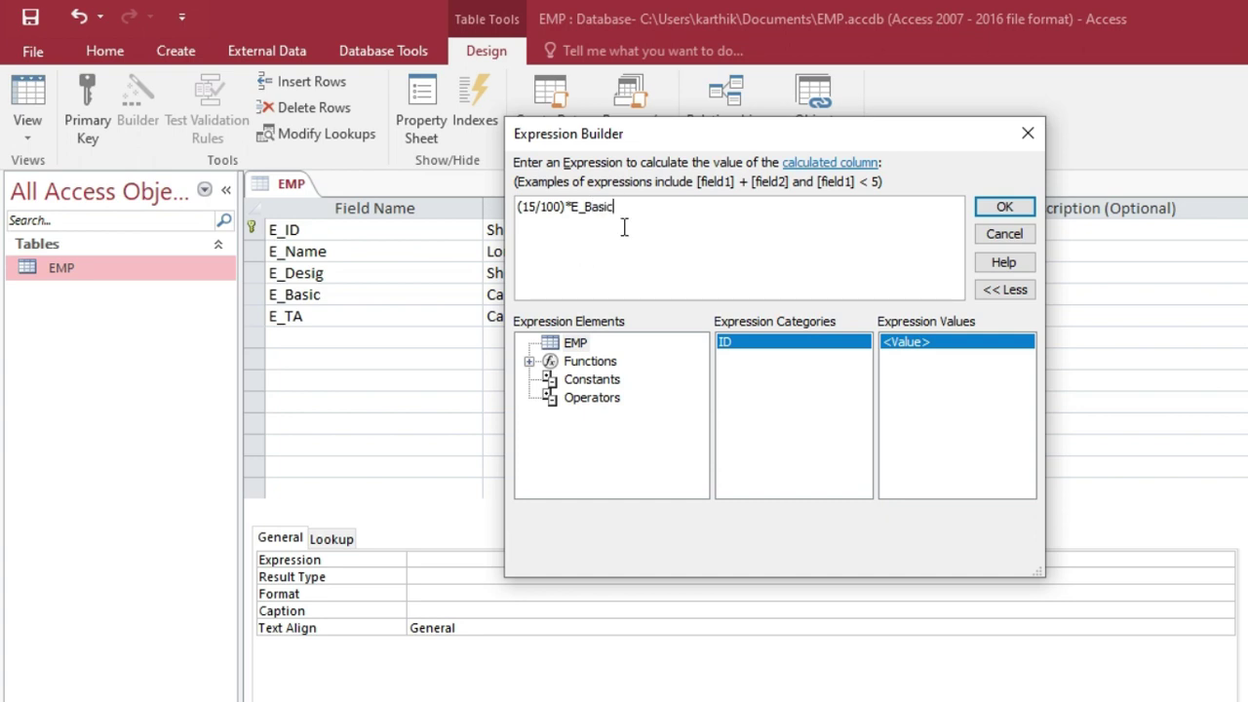
left_click(1004, 208)
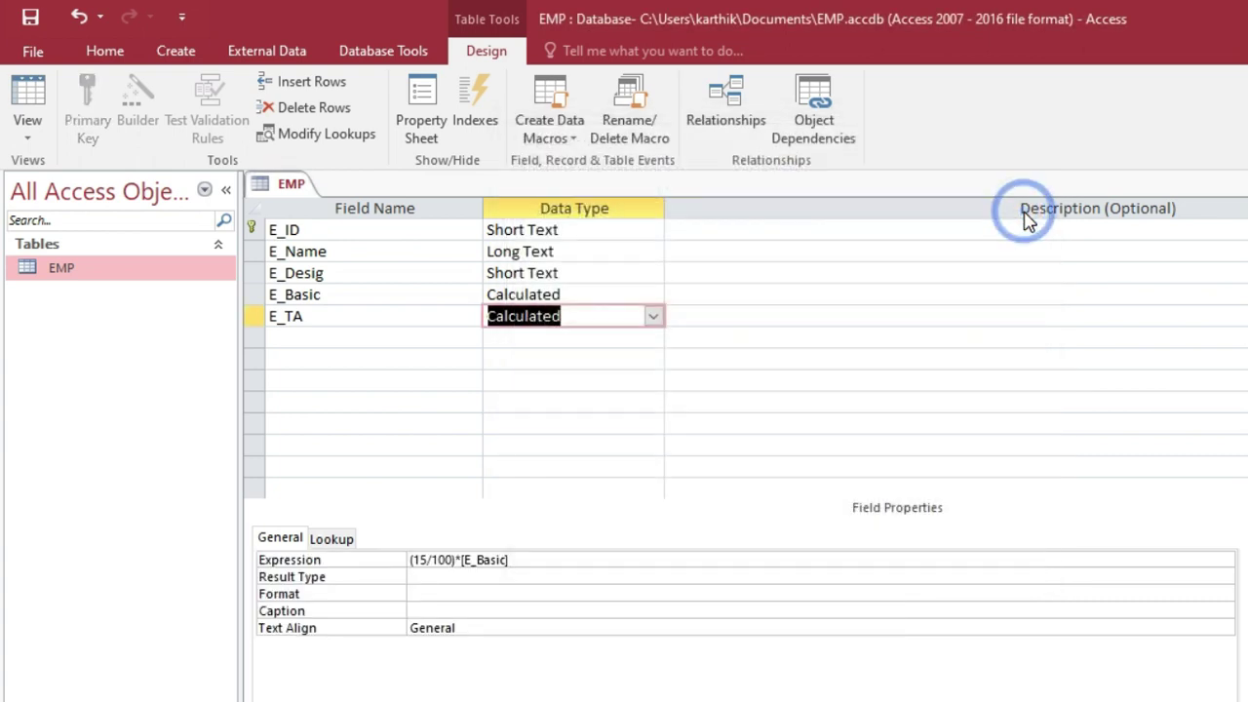
Add a field named E_HRA in the row below E_TA.
left_click(381, 342)
type("E_")
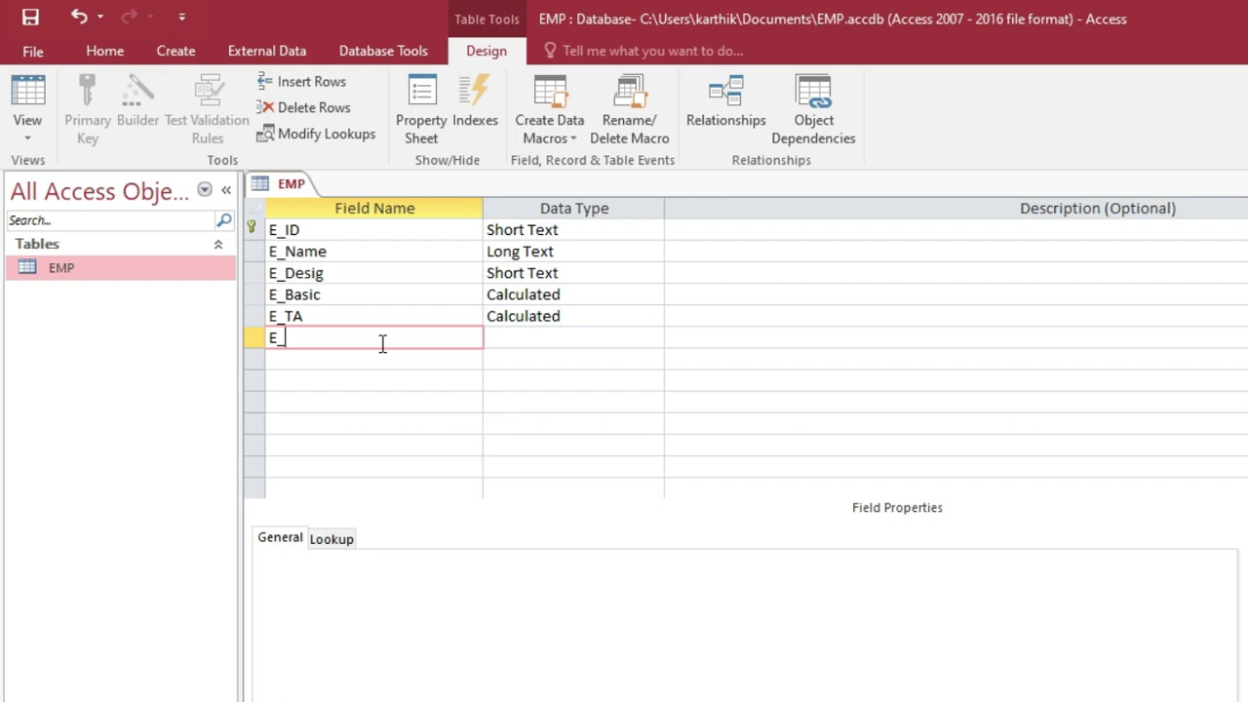
type("HRA")
key("Tab")
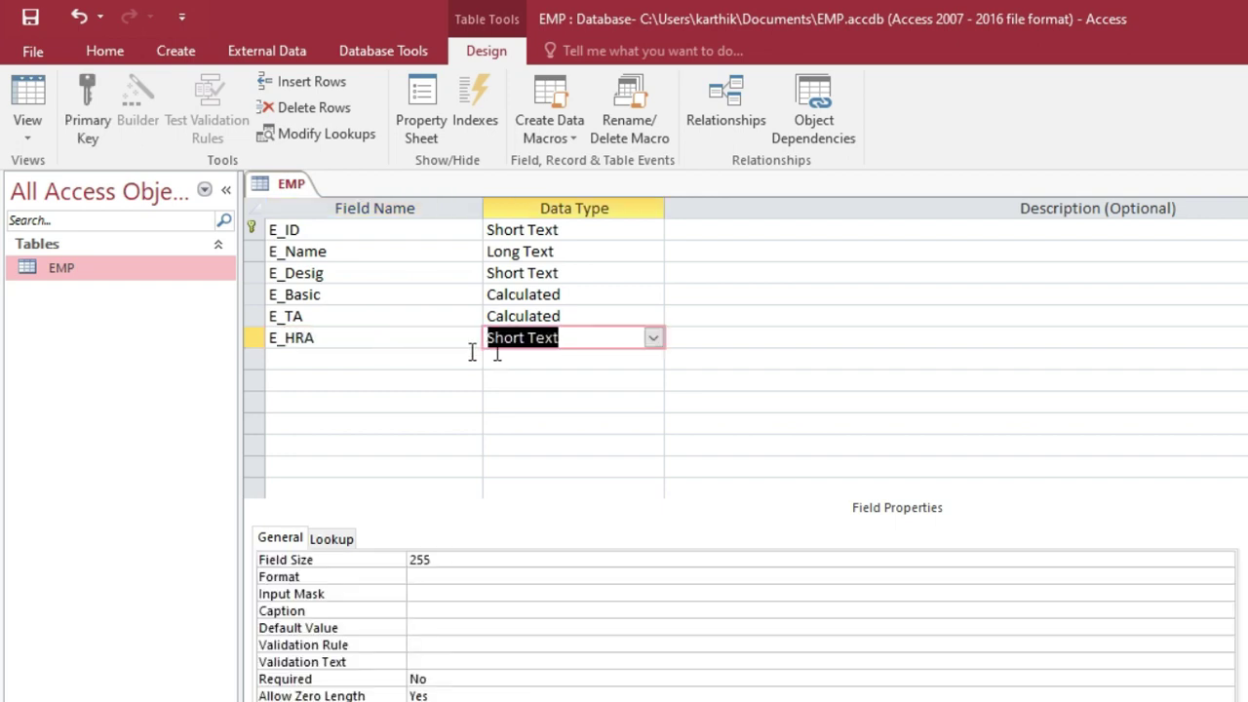
Make the unnamed row below E_HRA a Calculated field with the expression (25/100)*E_Basic.
left_click(655, 355)
left_click(605, 596)
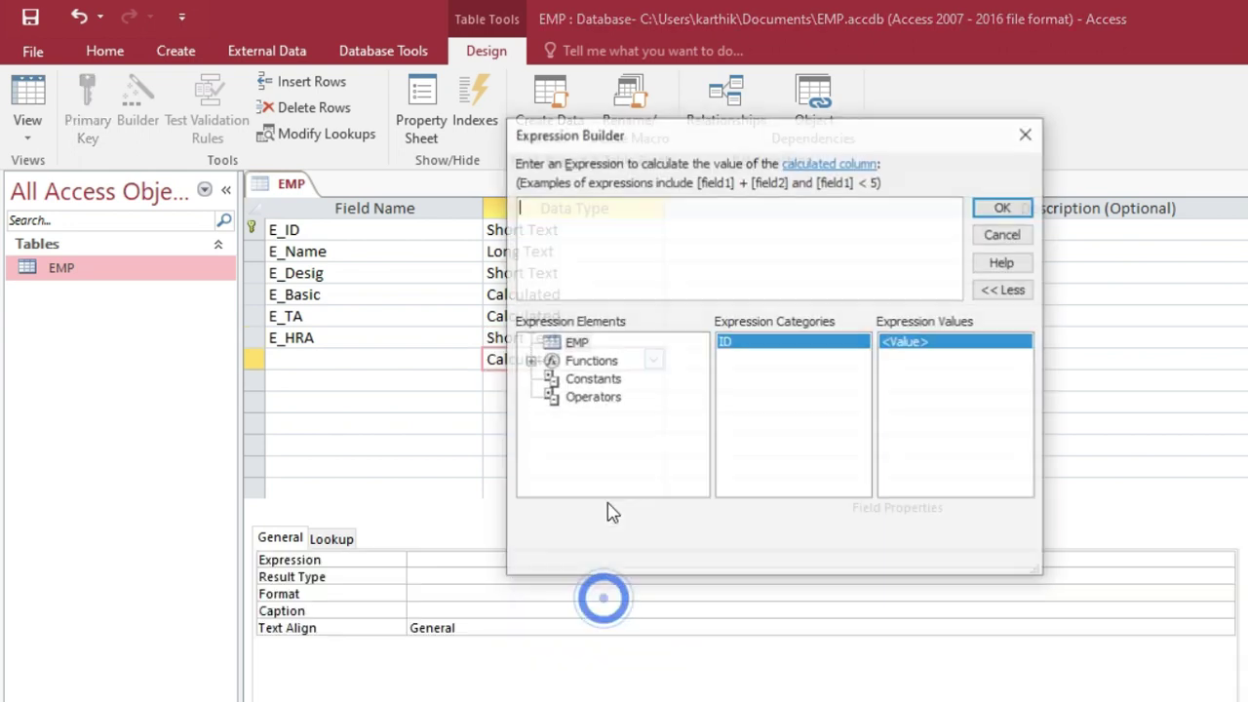
left_click(643, 249)
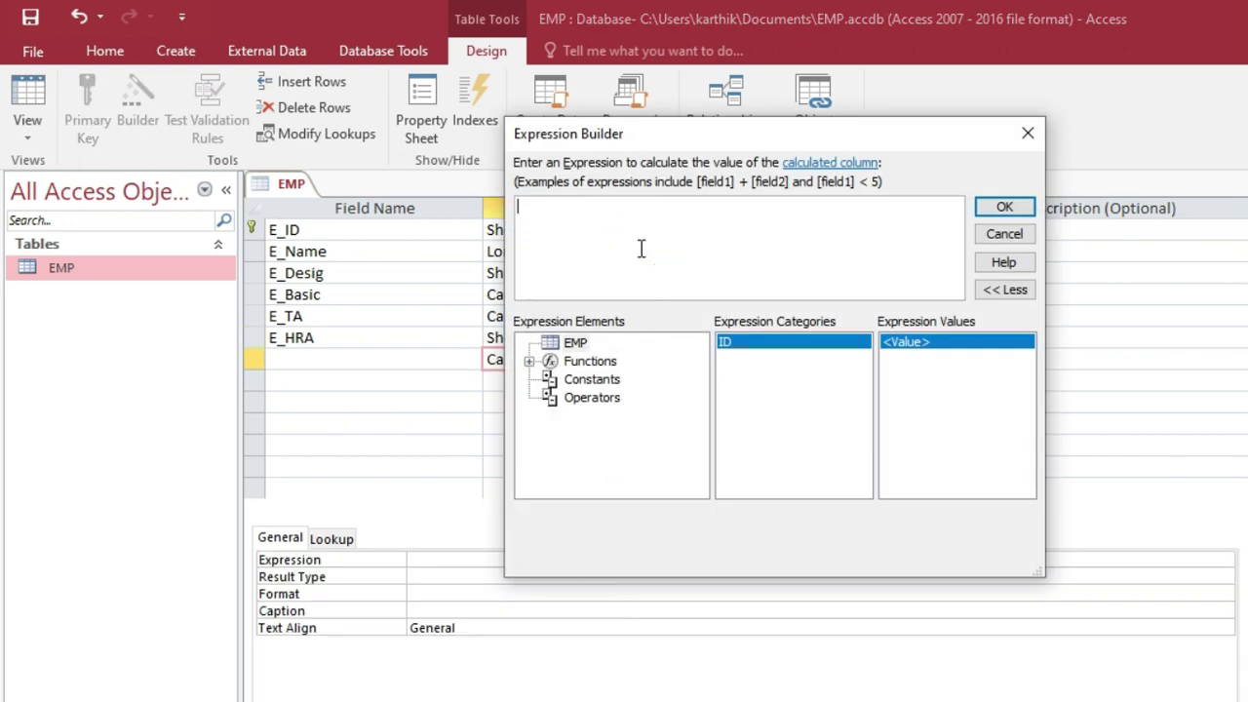
type("(25/100)*E")
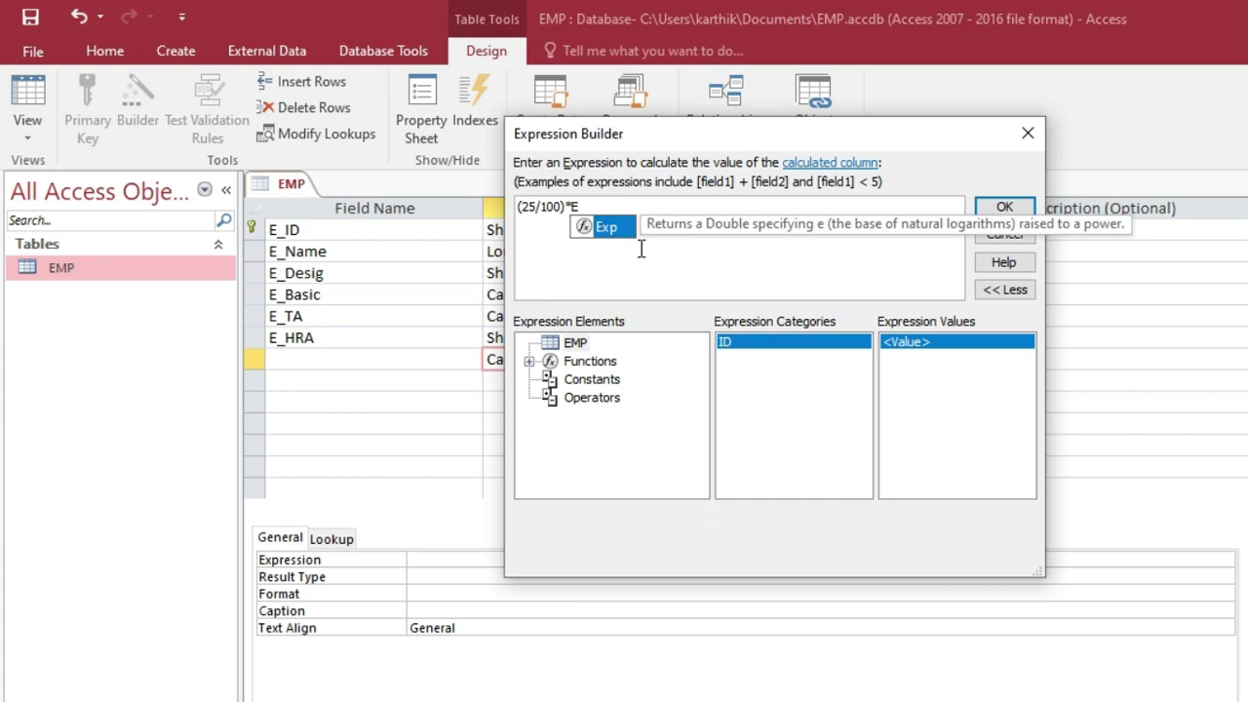
type("_Basic")
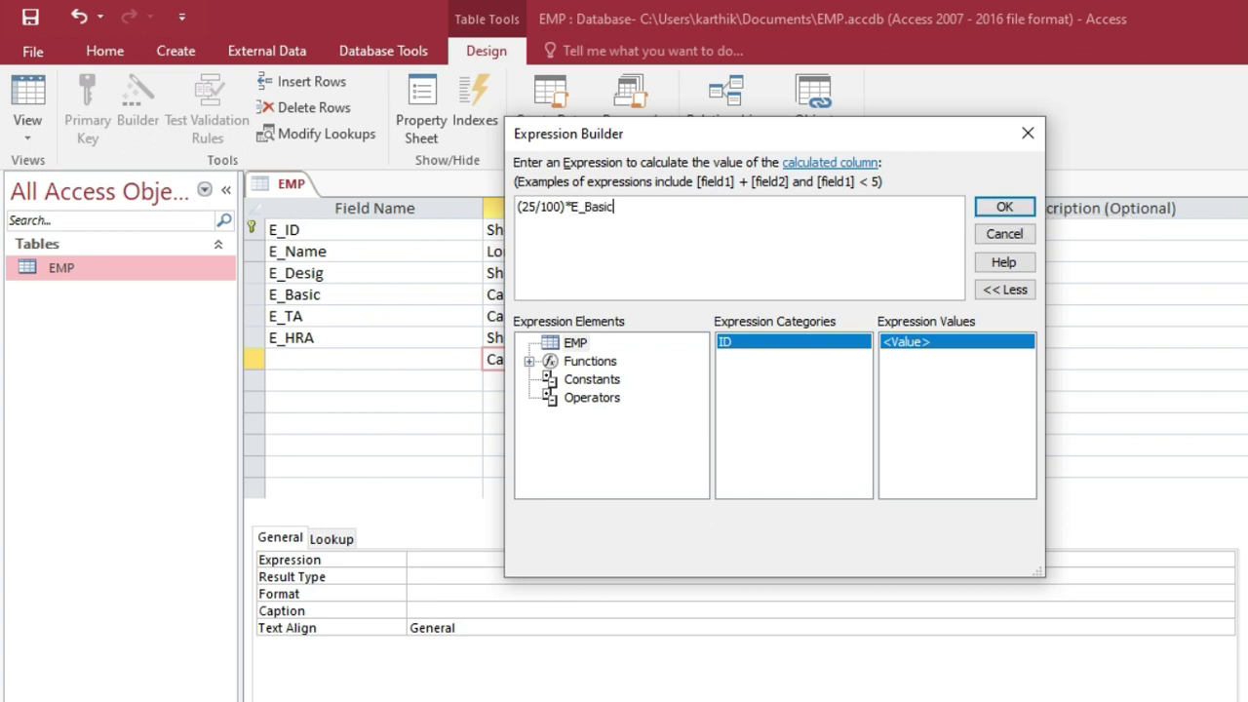
left_click(995, 212)
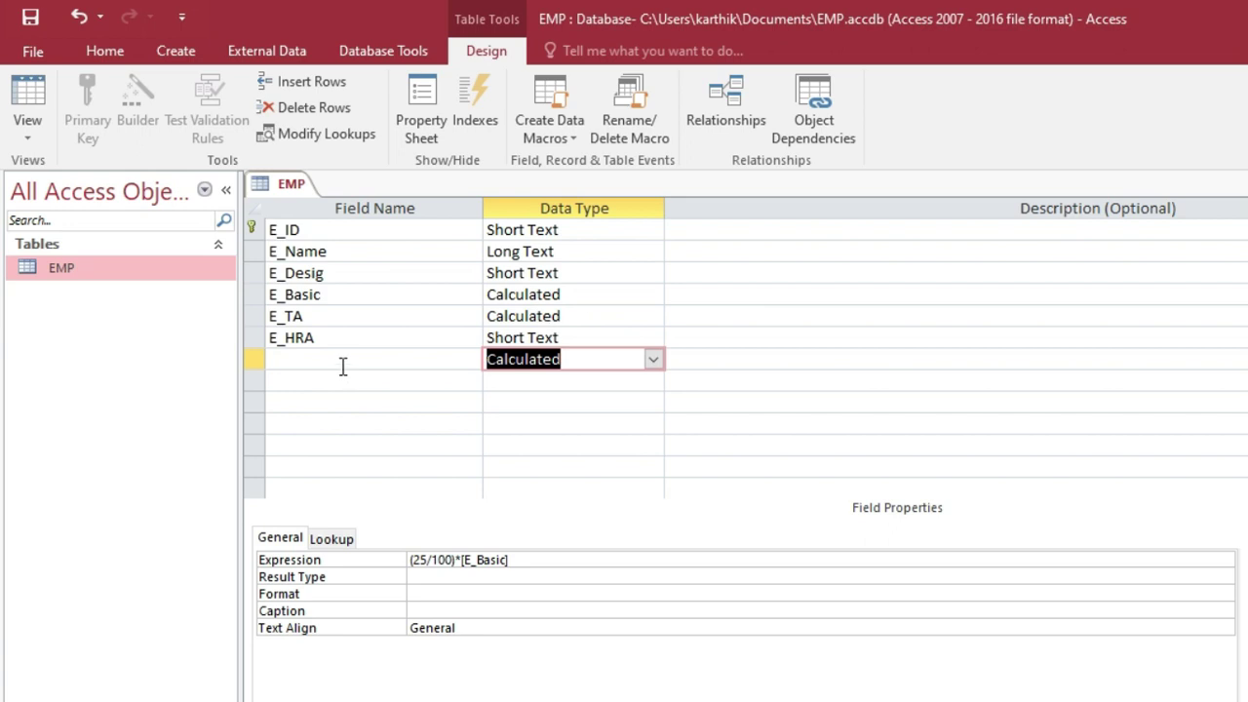
Delete the unnamed Calculated row below E_HRA.
left_click(583, 339)
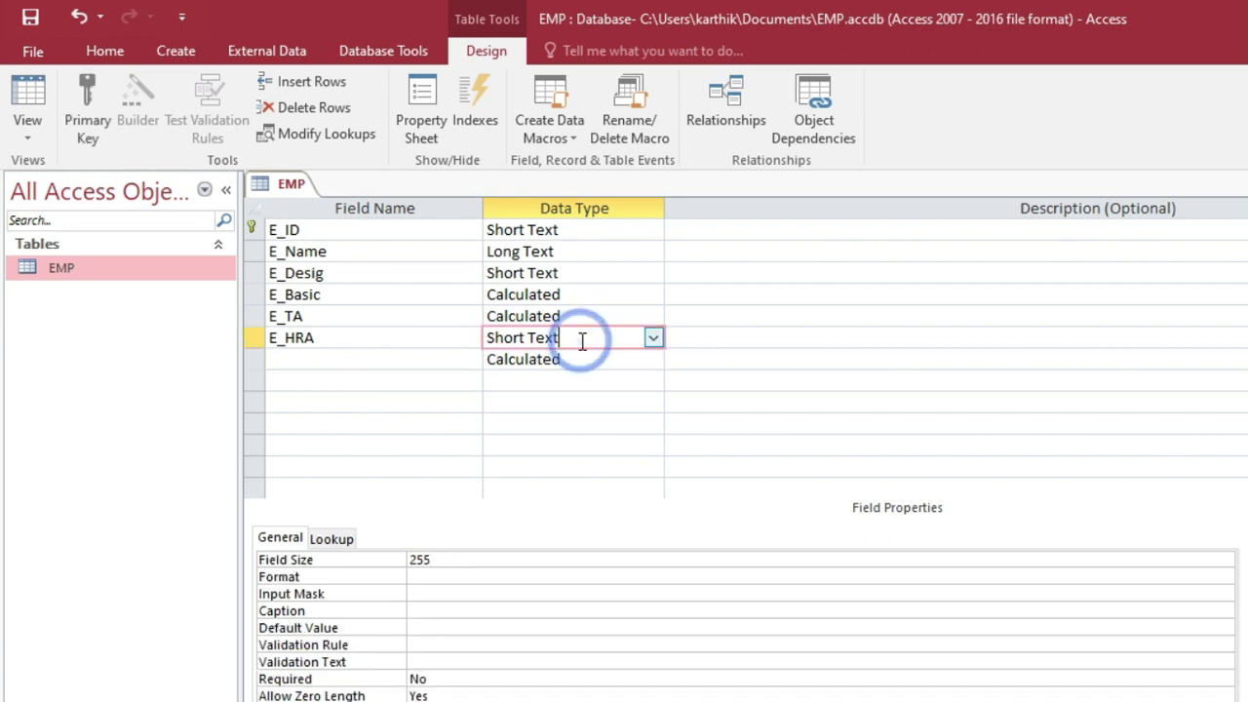
left_click(255, 360)
right_click(255, 361)
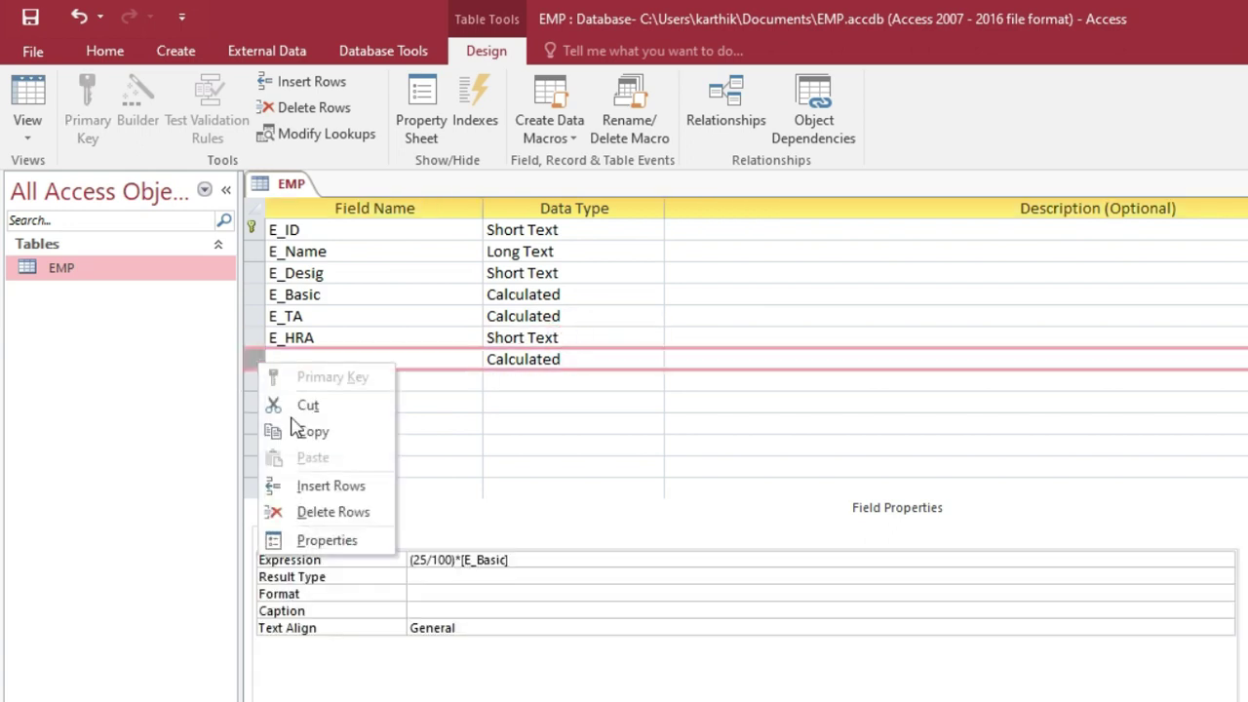
left_click(329, 513)
Change E_HRA to the Calculated data type with the expression (25/100)*E_Basic.
left_click(582, 337)
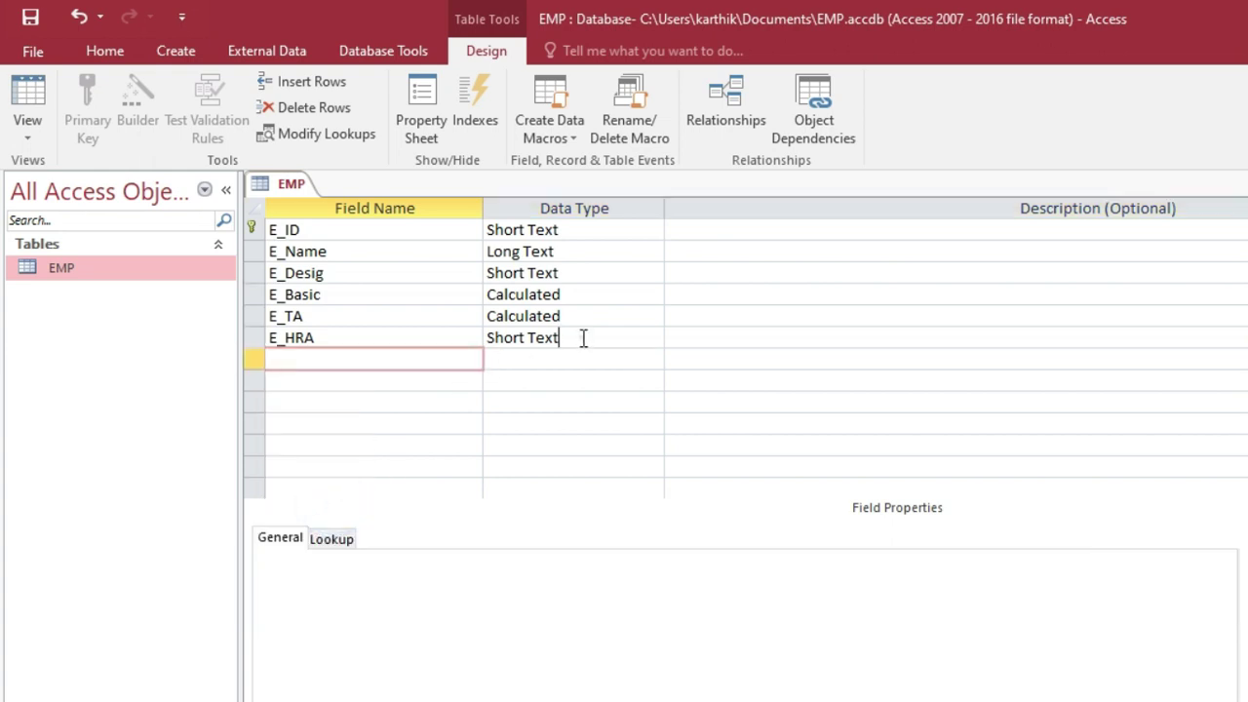
left_click(654, 337)
left_click(594, 576)
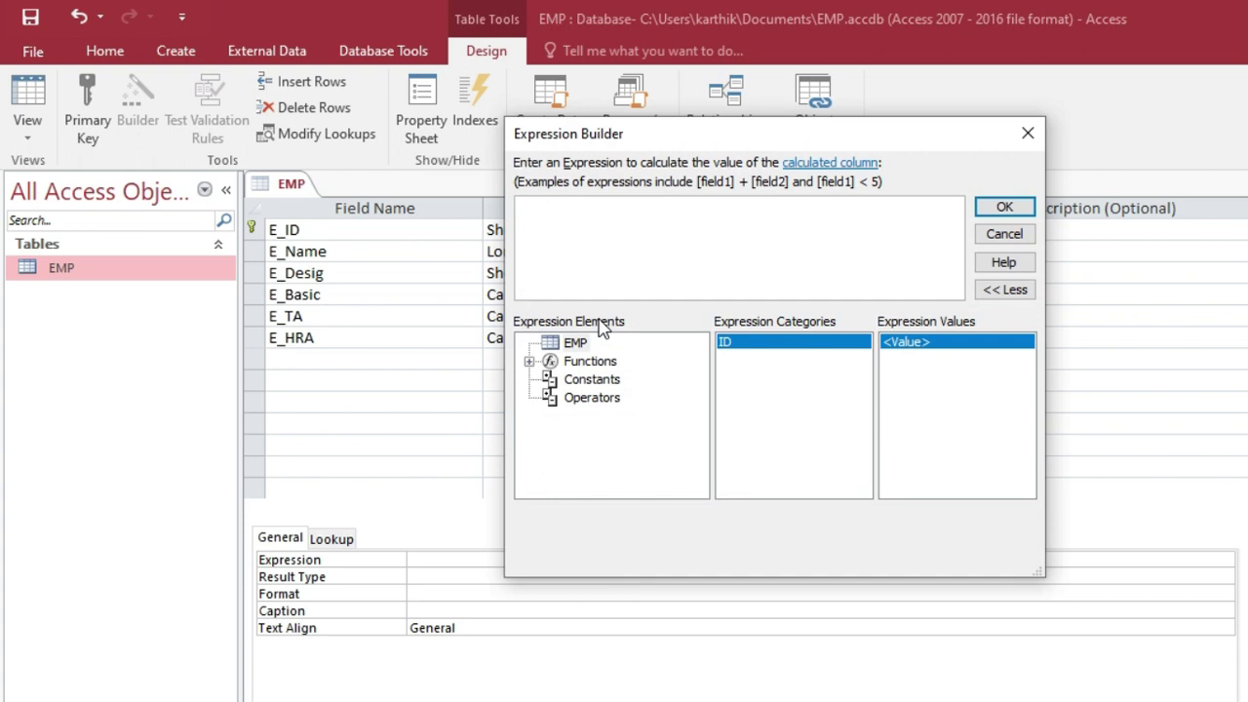
type("(25/100)*E_Basic")
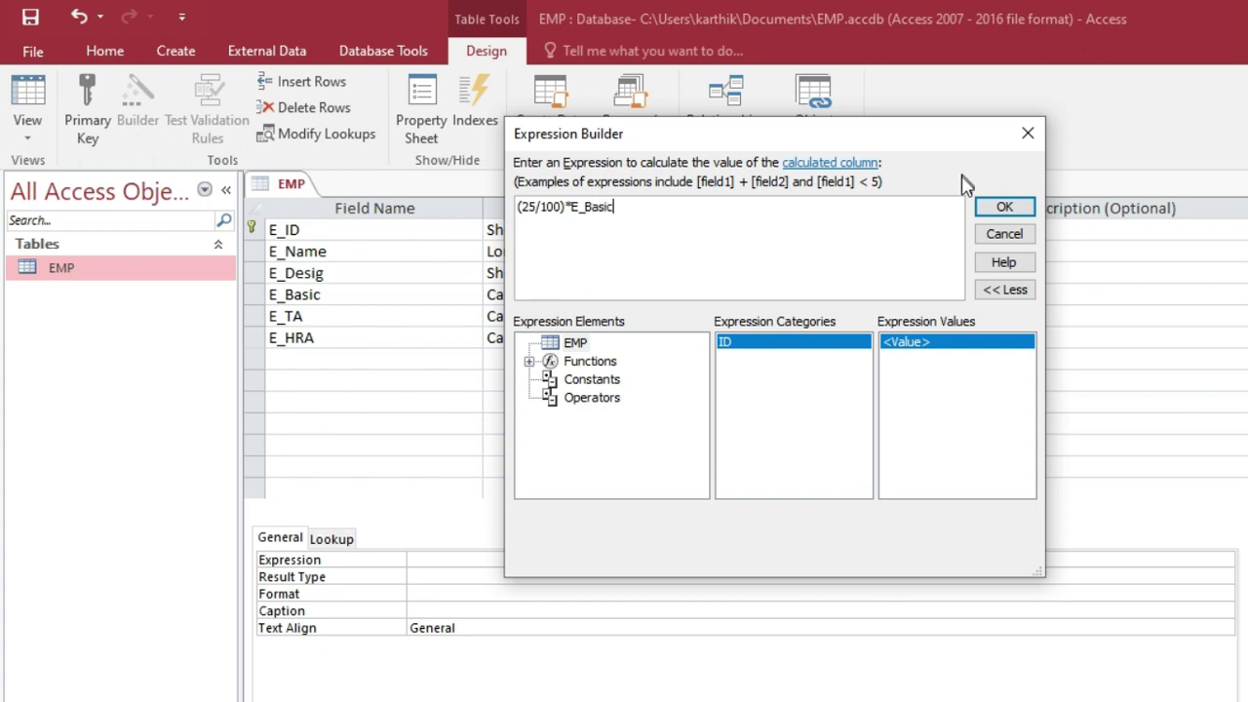
left_click(994, 207)
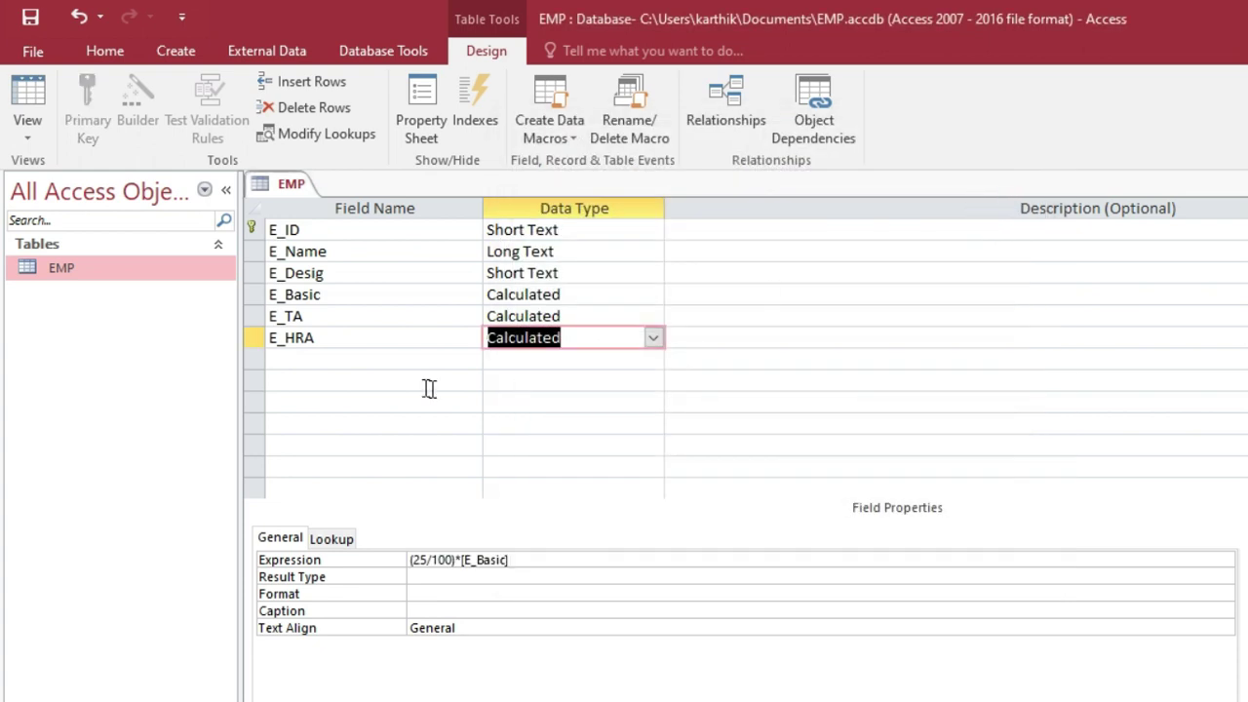
Add a field named Salary below E_HRA and give it the Calculated data type.
left_click(354, 359)
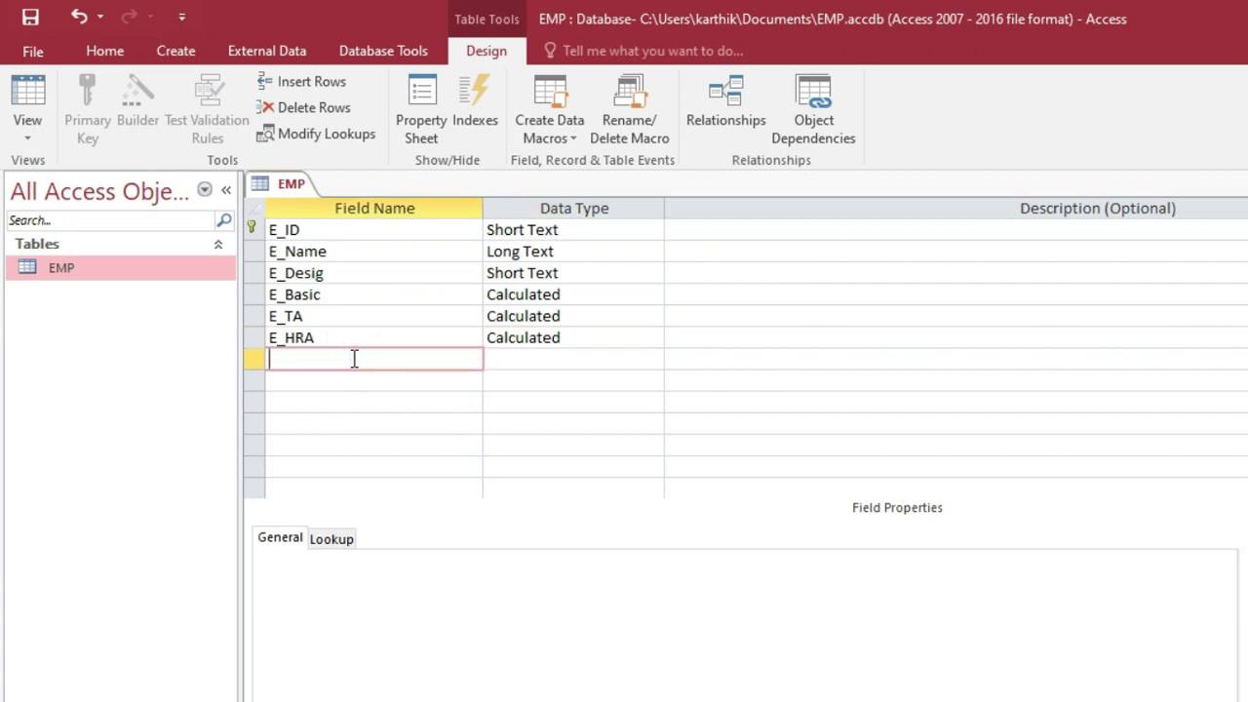
type("Salary")
key("Tab")
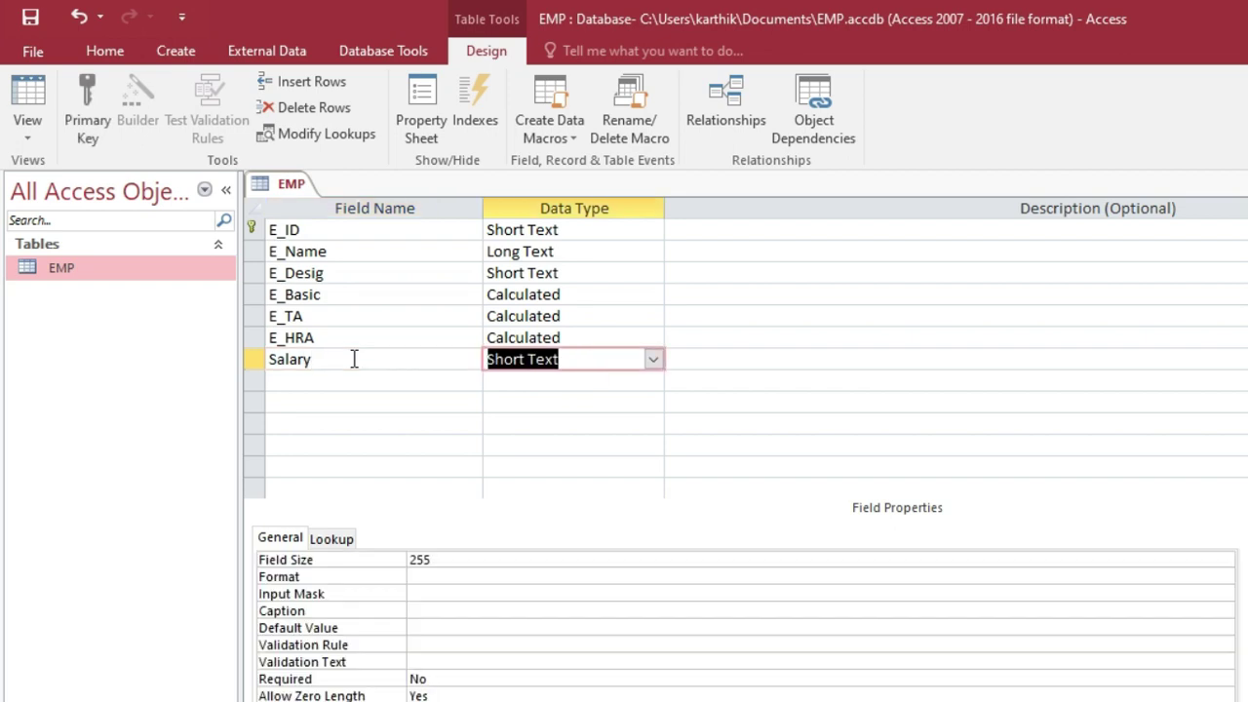
left_click(653, 359)
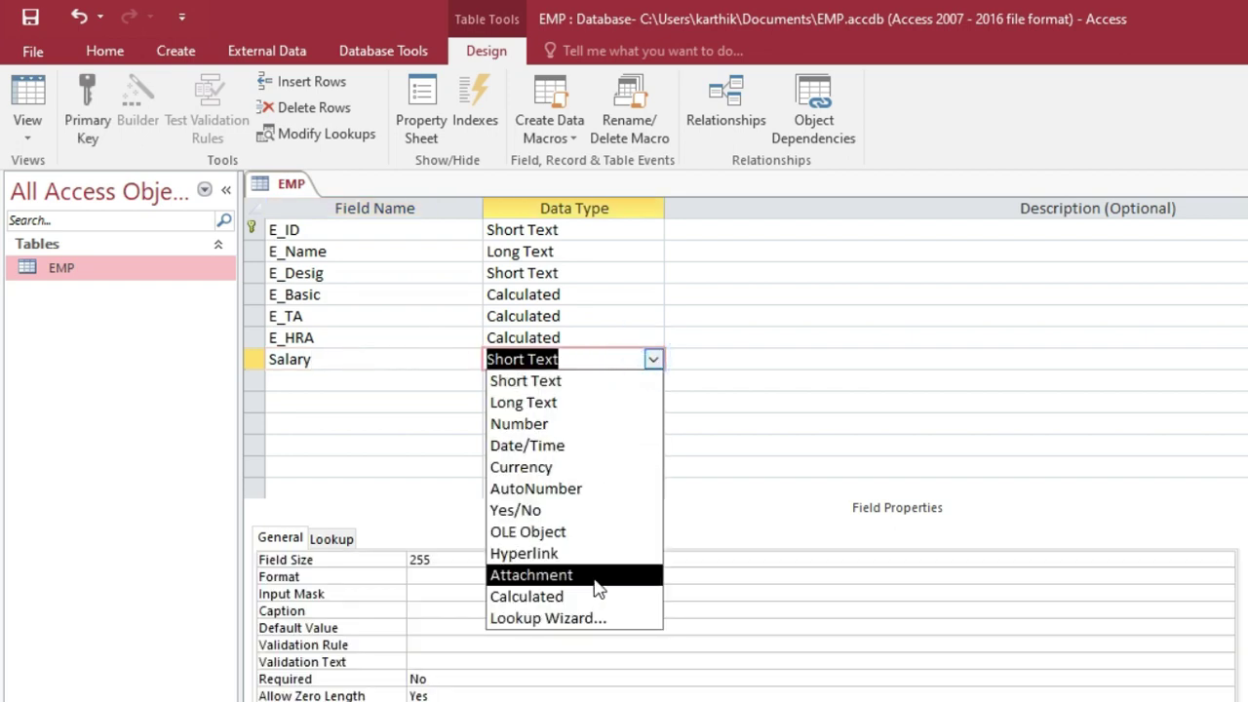
left_click(592, 597)
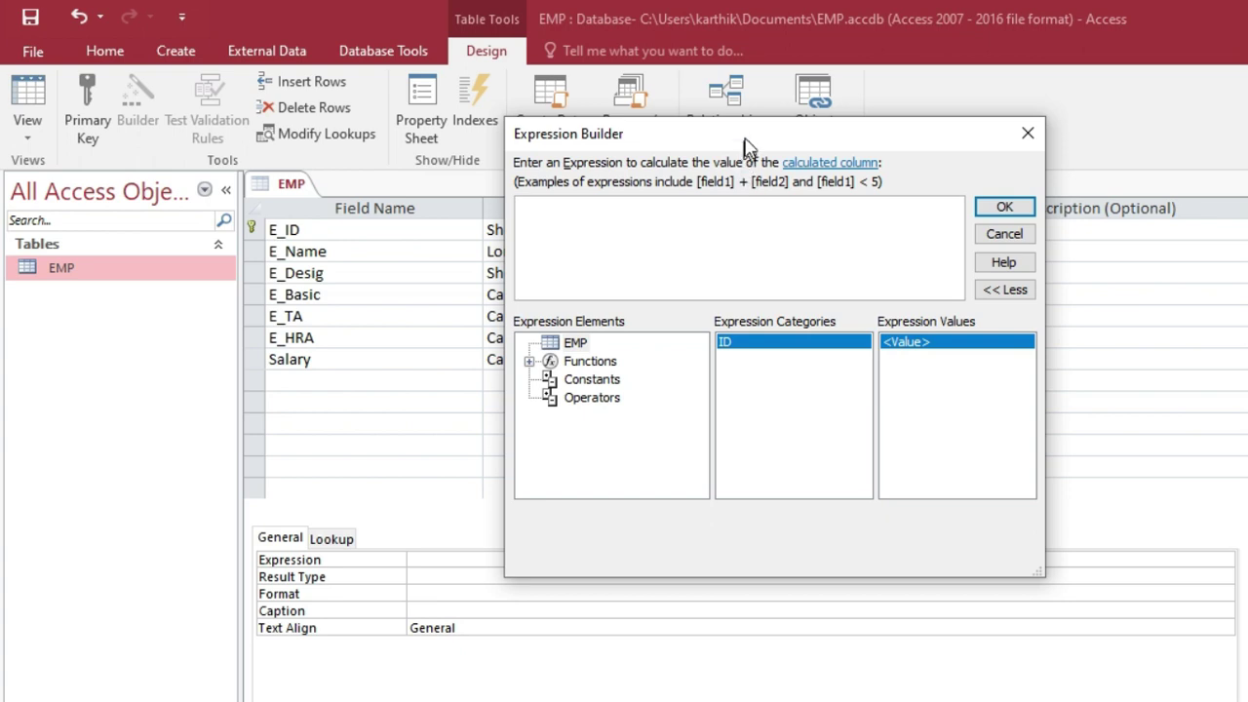
Enter the expression E_Basic+E_TA+E_HRA for the Salary field and apply it.
left_click_drag(746, 147, 876, 165)
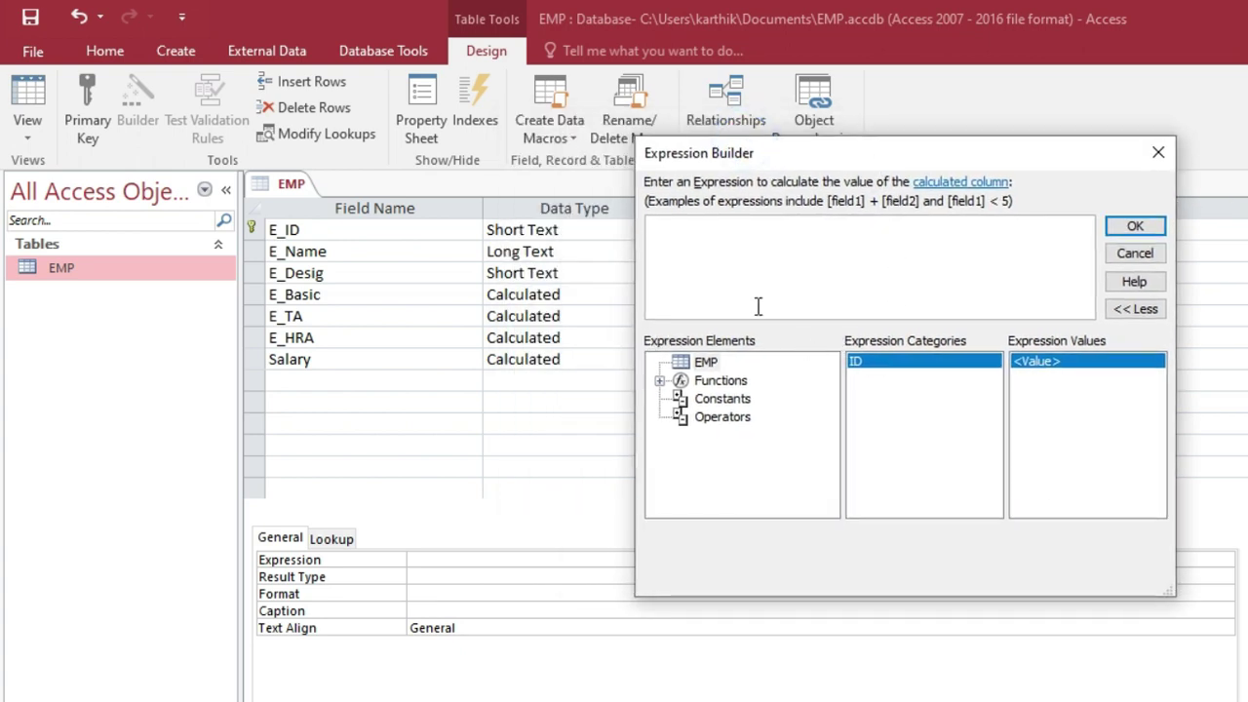
type("E_Basi")
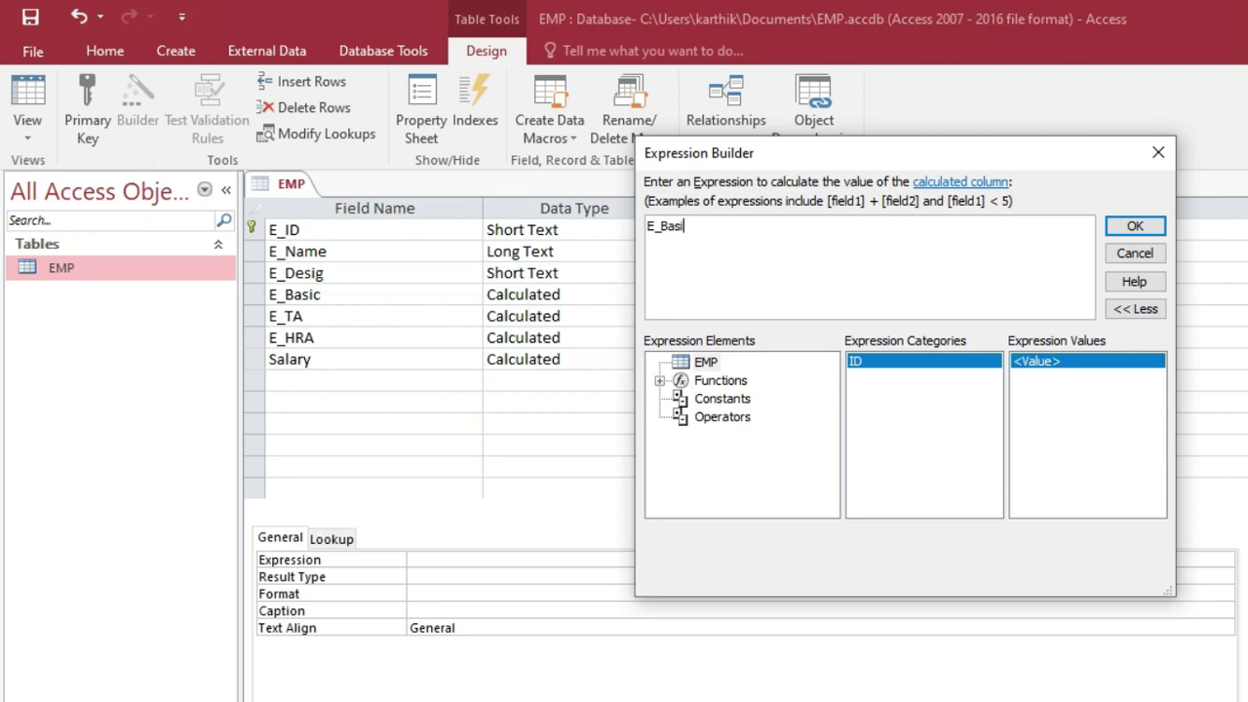
type("c+E")
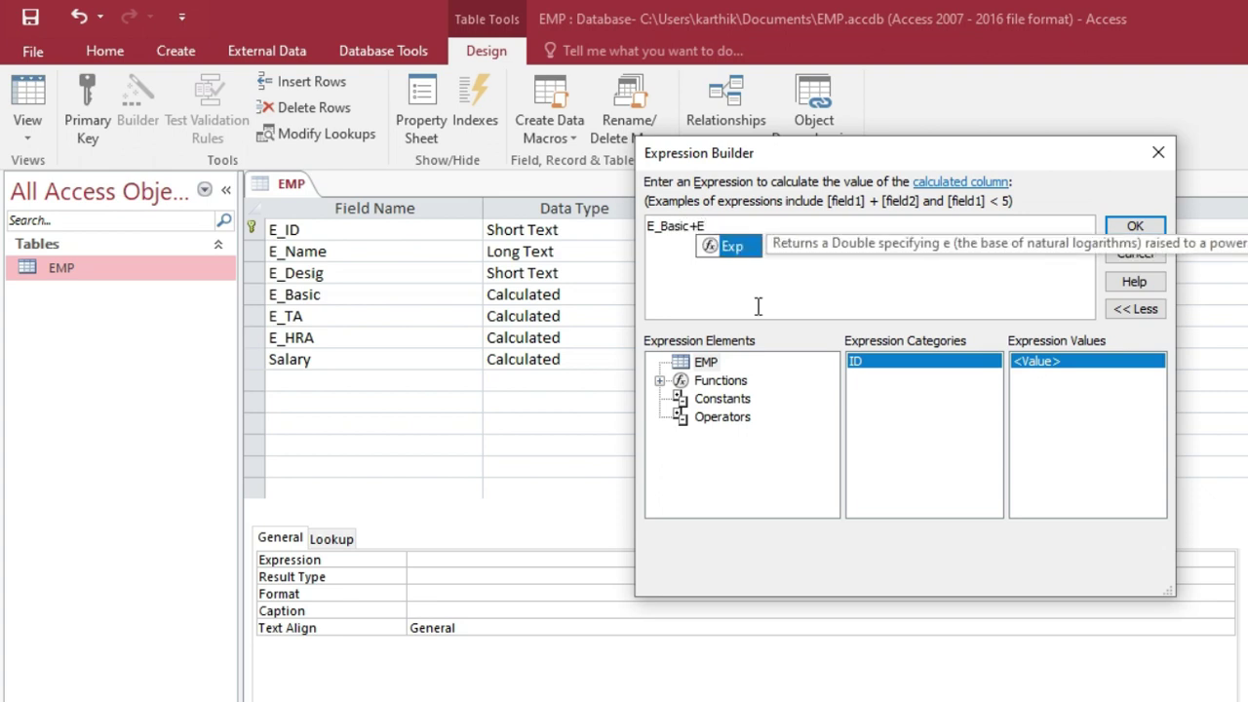
type("_TA+")
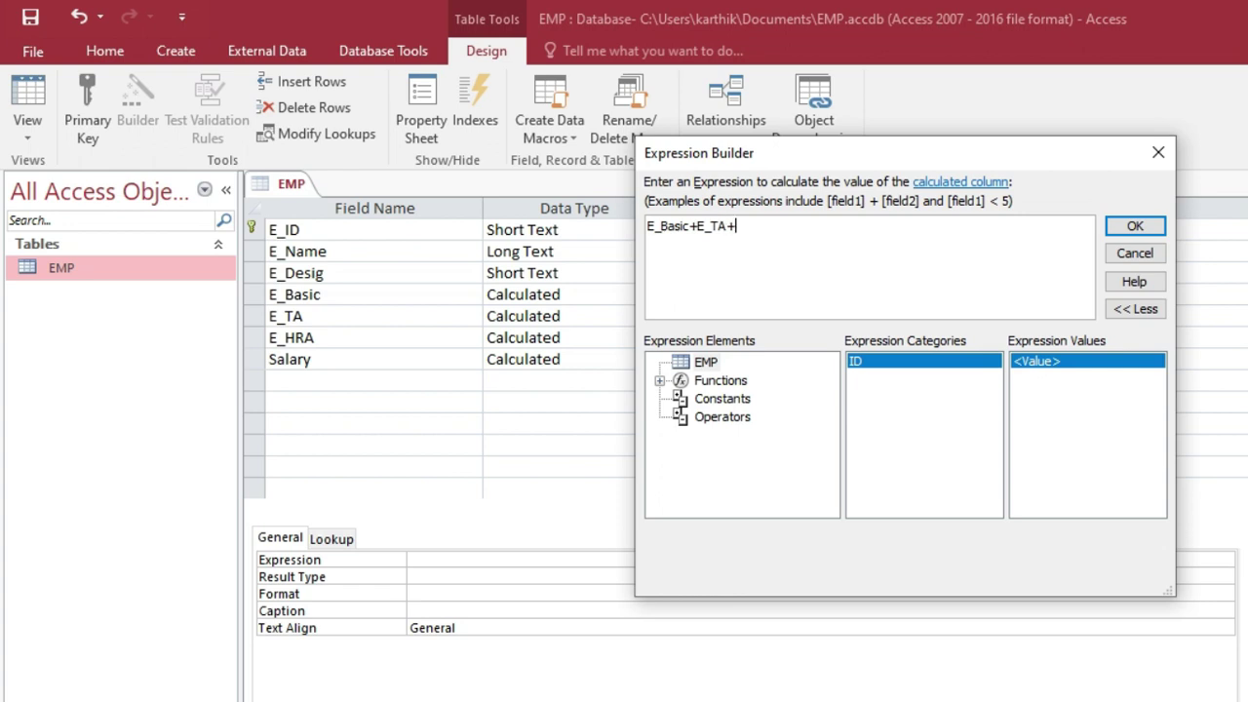
type("E")
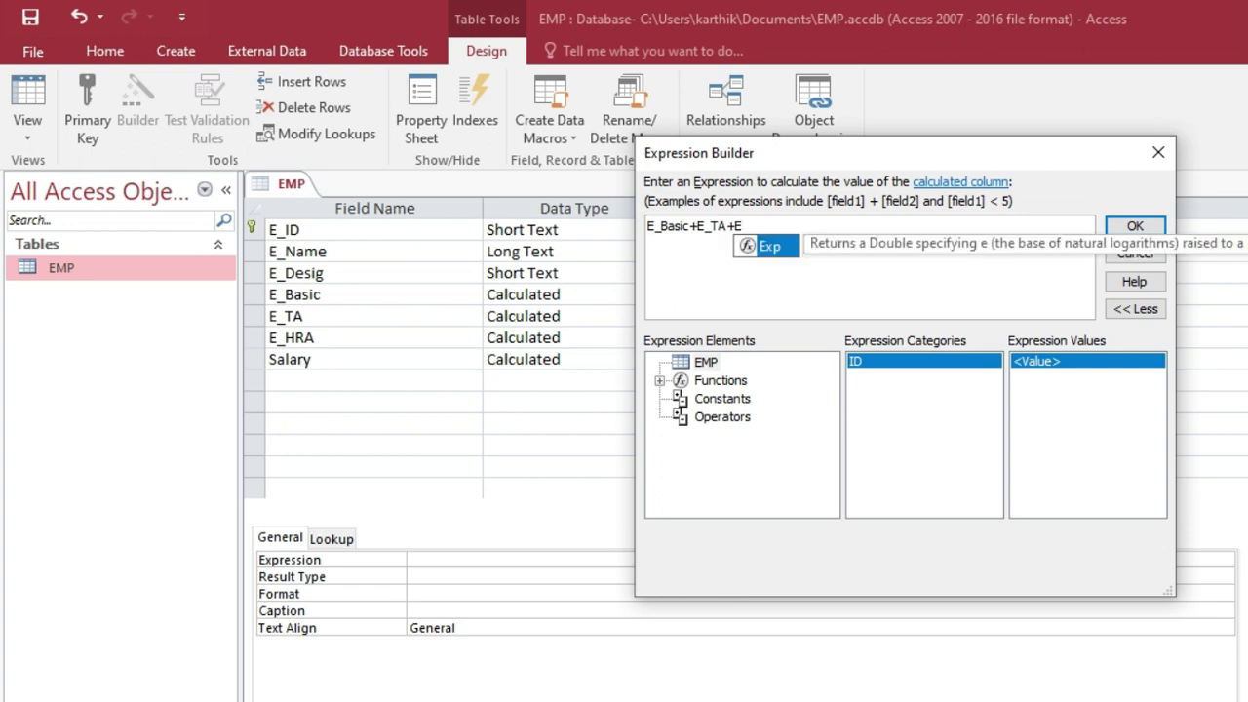
type("_HRA")
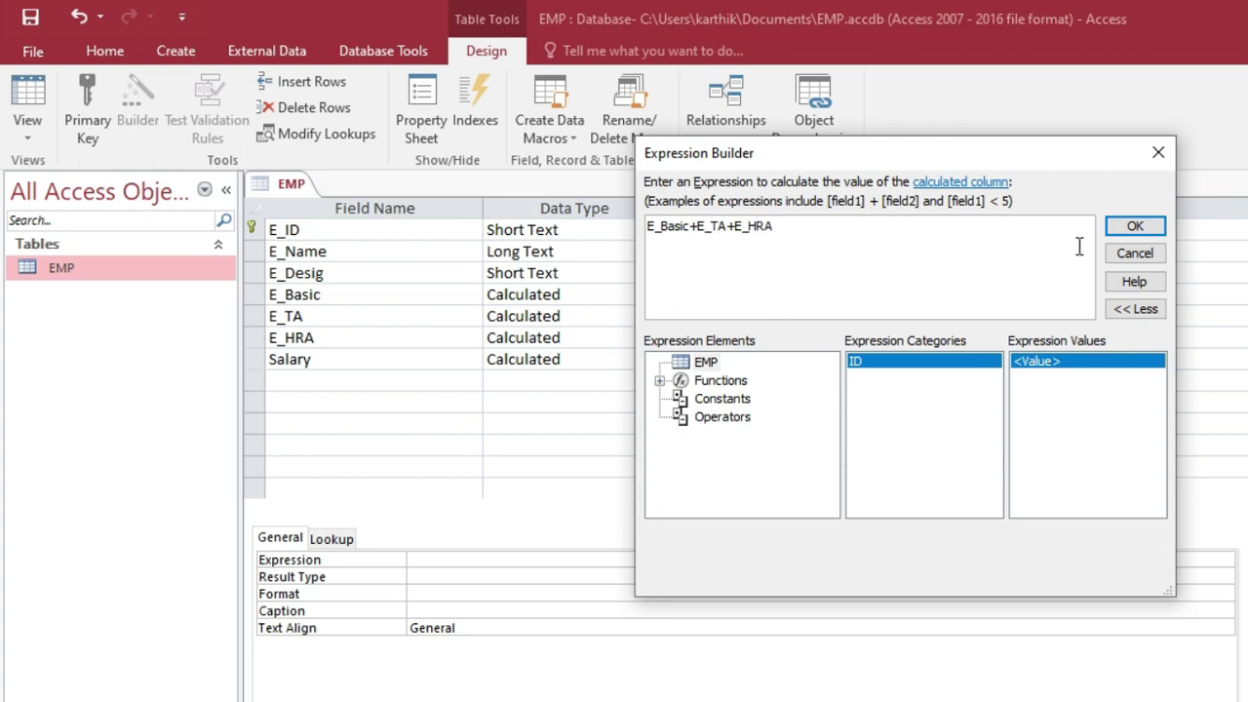
left_click(1122, 229)
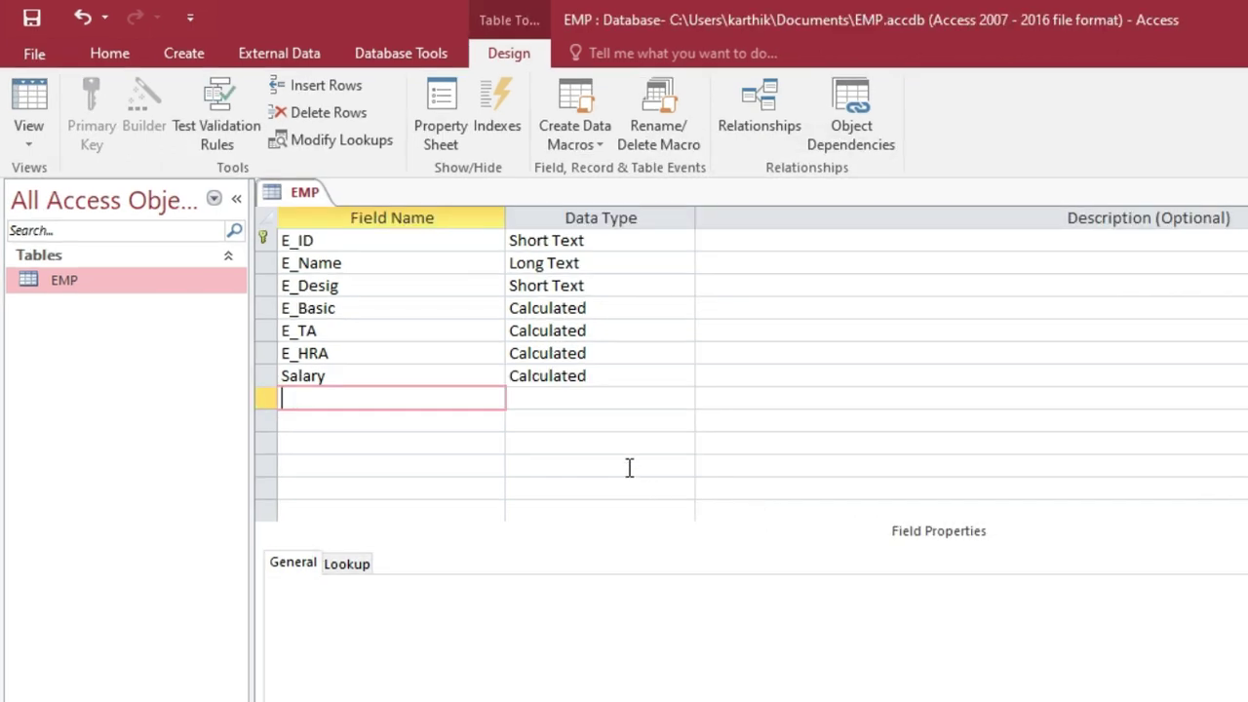
Add a field named Next Increment Date below Salary and give it the Date/Time data type.
left_click(390, 396)
type("Next Increment Date")
key("Tab")
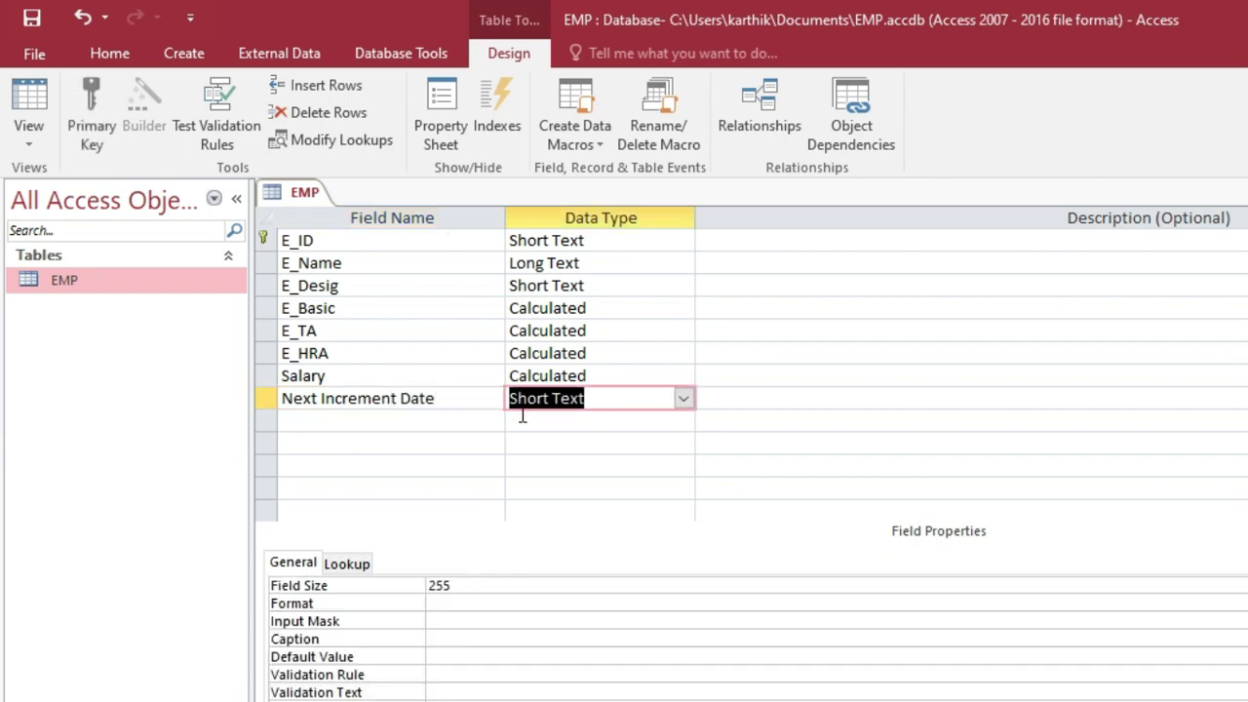
left_click(682, 400)
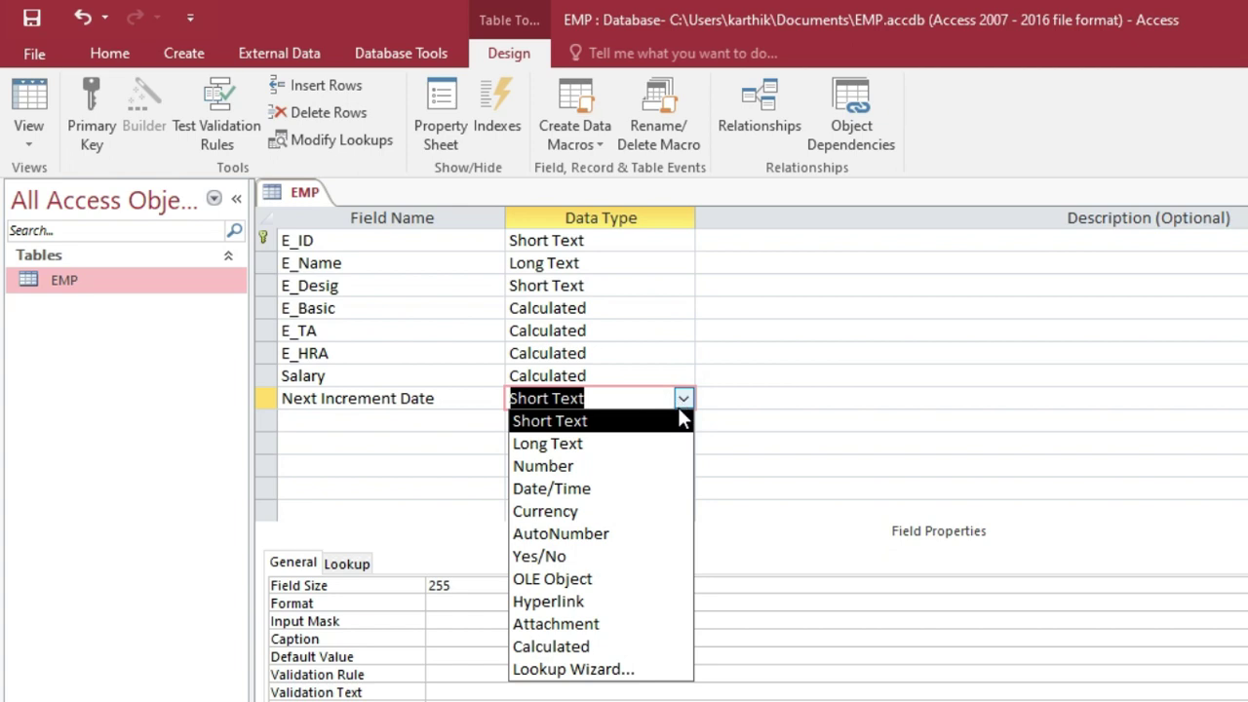
left_click(652, 488)
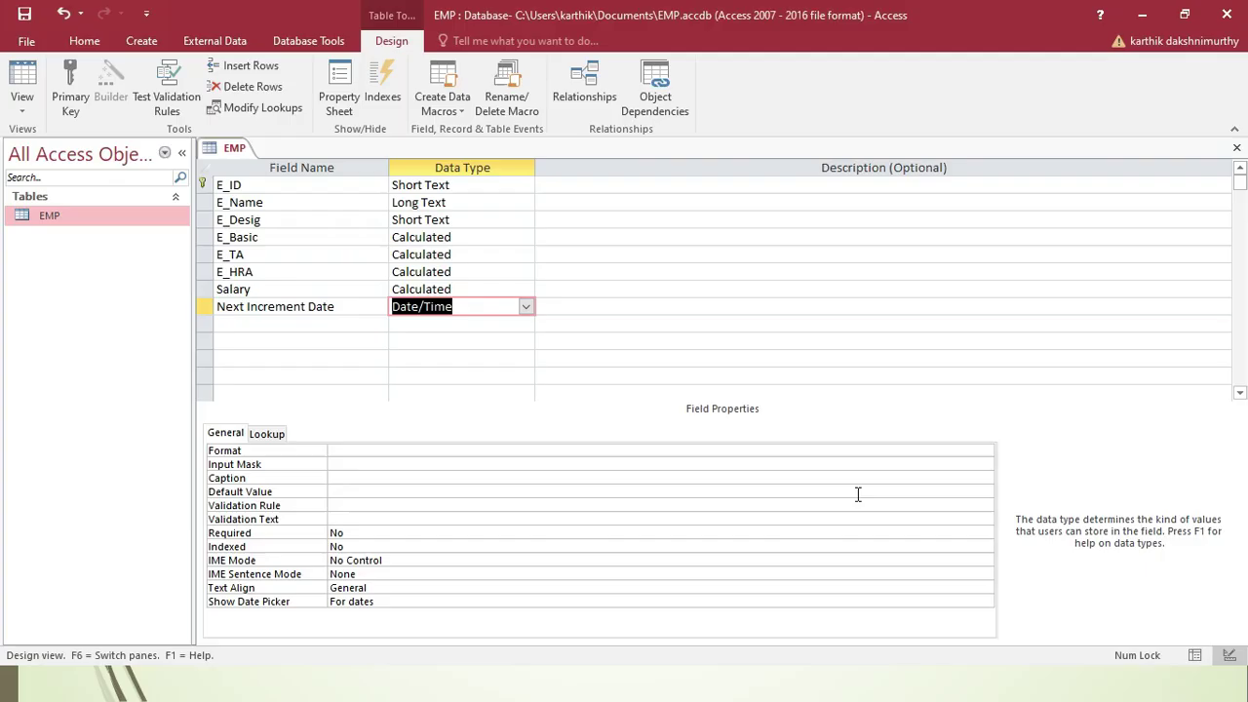
Set the format of the Next Increment Date field to Short Date.
left_click(956, 450)
left_click(985, 451)
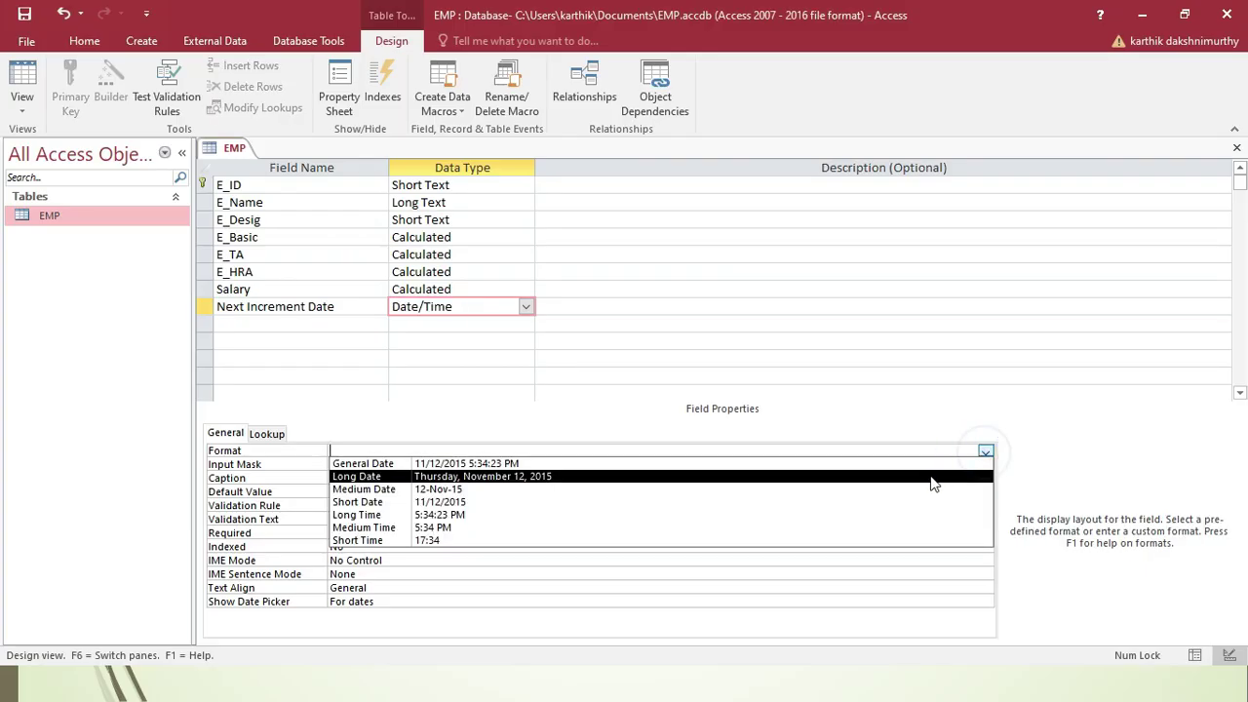
left_click(385, 504)
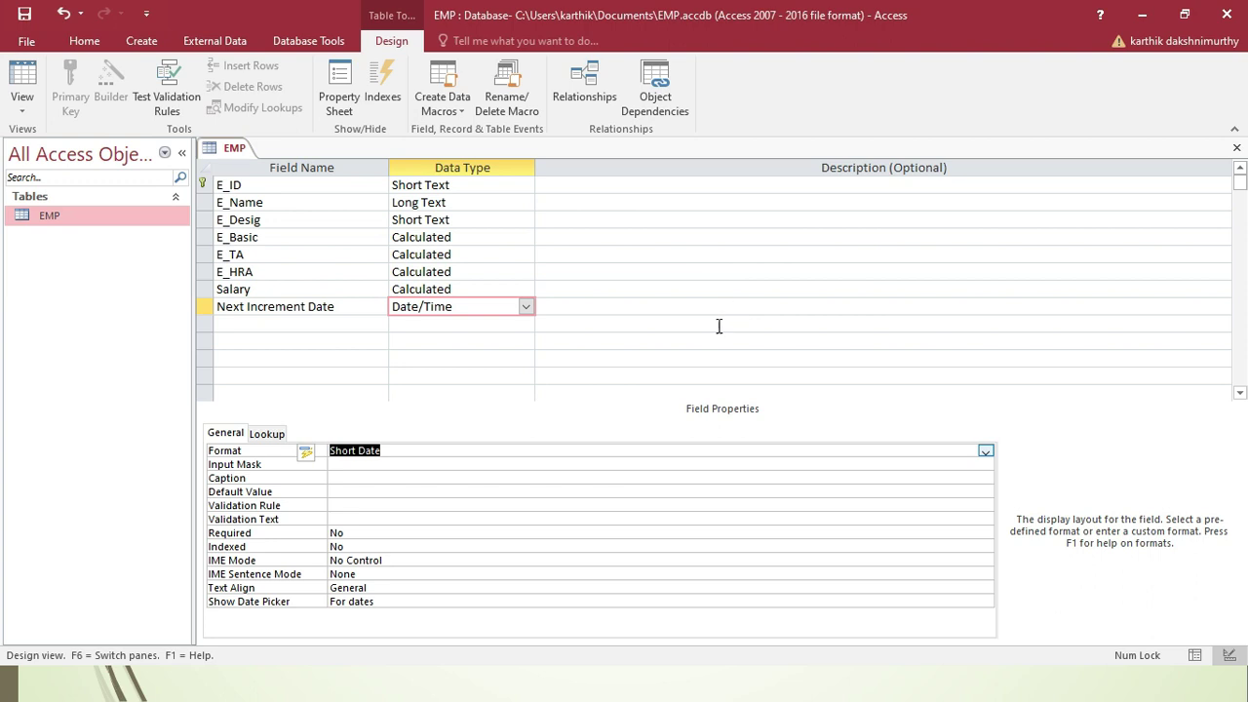
left_click(698, 185)
left_click(691, 203)
left_click(683, 237)
left_click(675, 290)
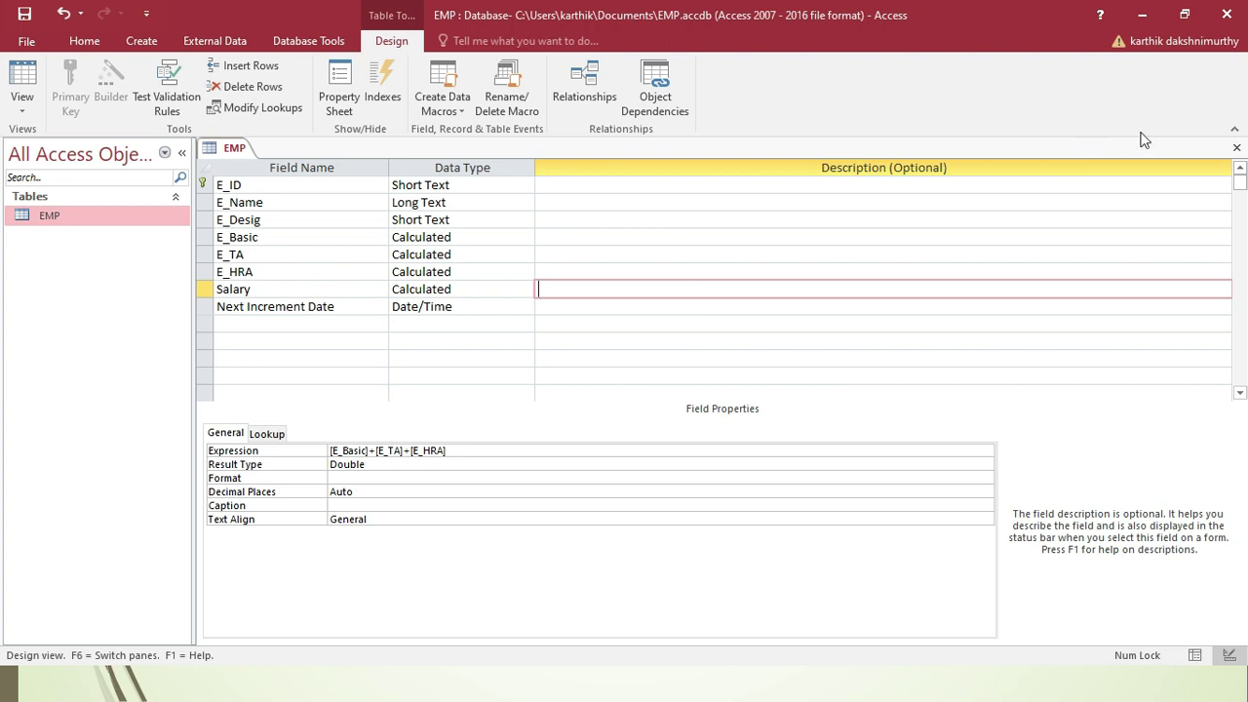
Close the EMP table design with its changes saved and reopen the table for data entry.
left_click(1235, 154)
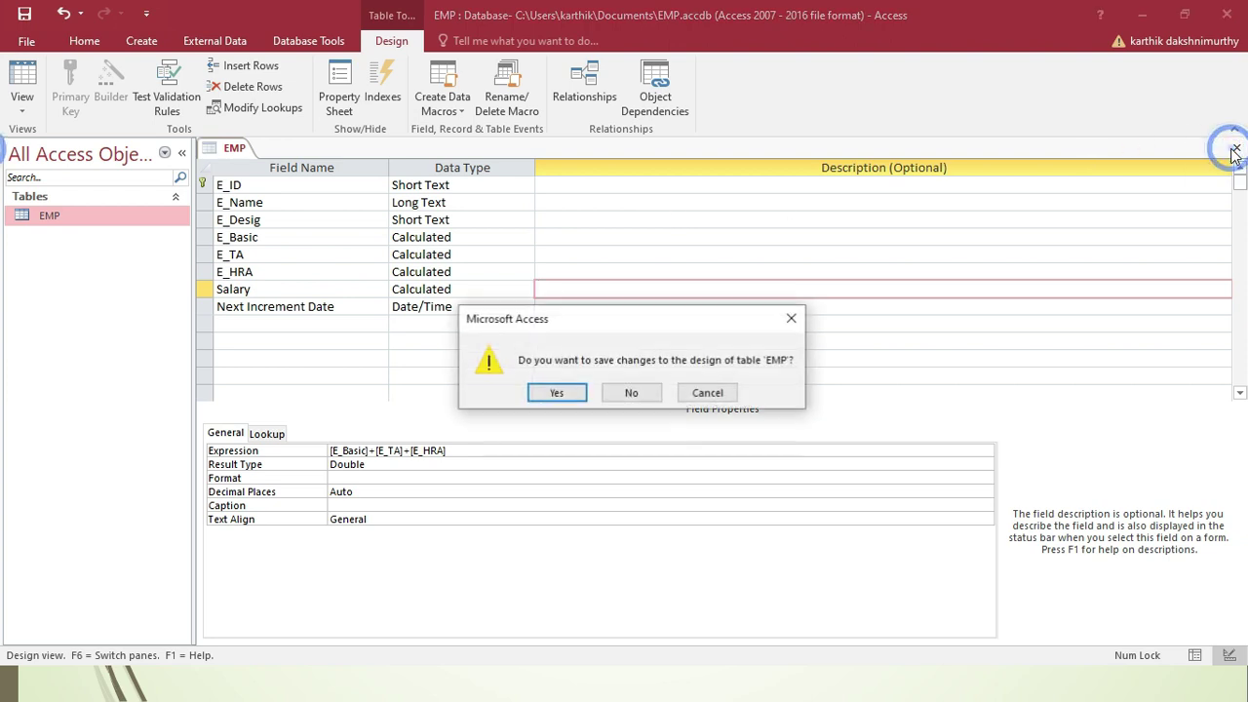
left_click(536, 400)
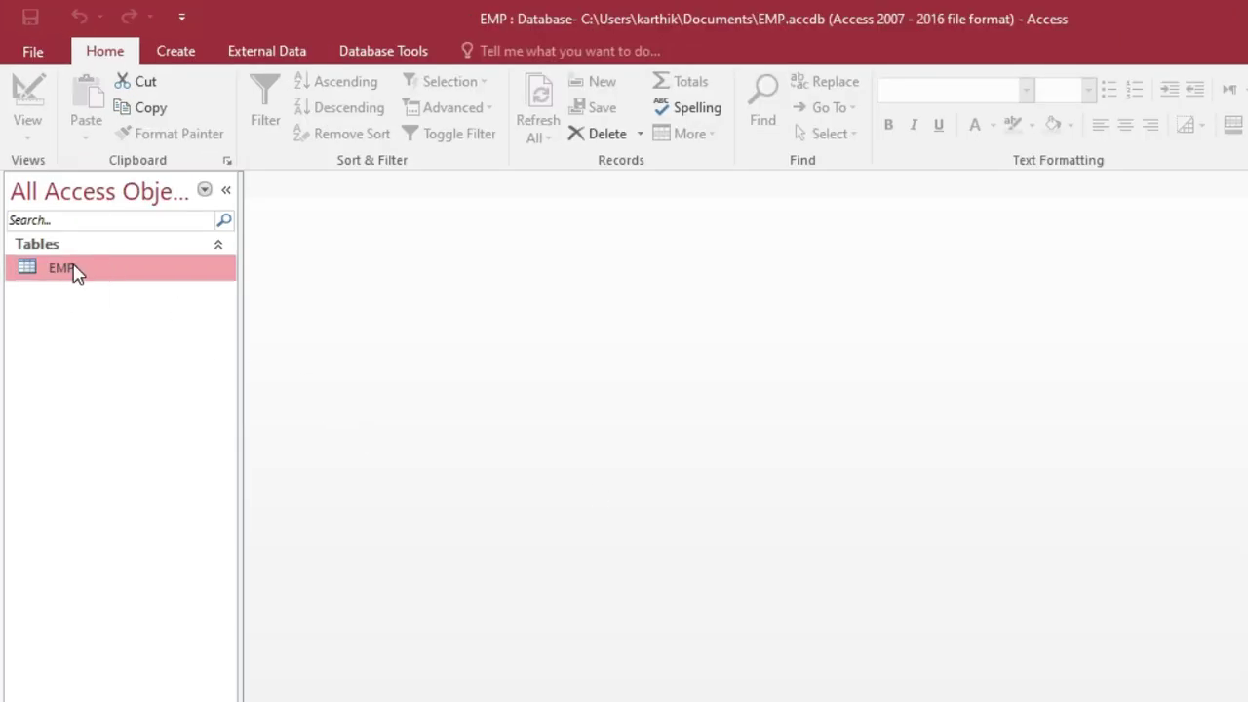
double_click(81, 273)
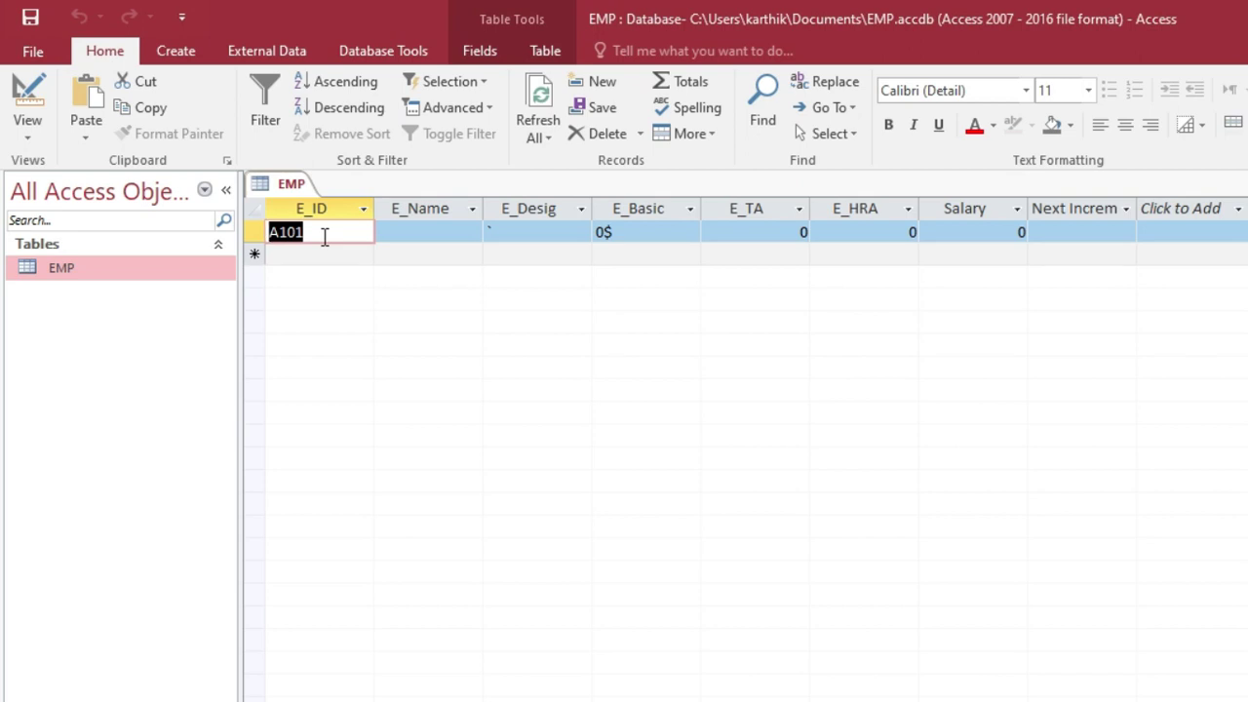
Fill in the first record with the employee's ID and name, and choose Dean as E_Desig.
type("A")
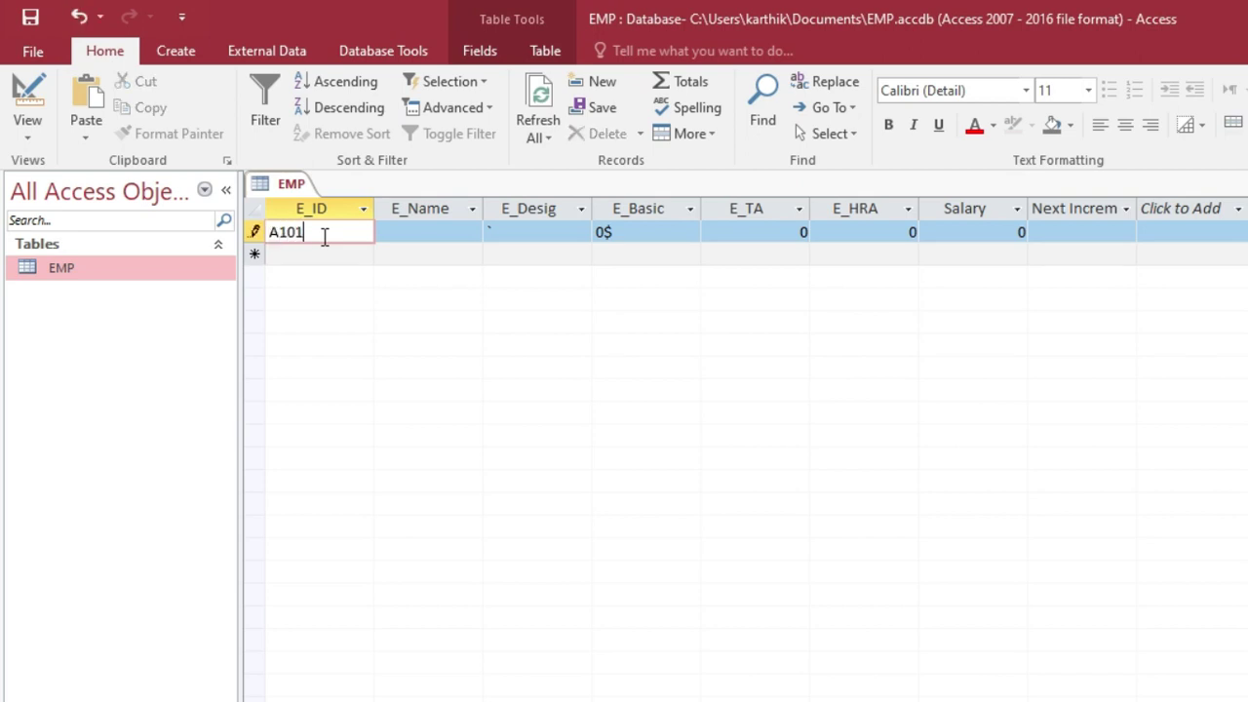
key("Tab")
type("Karthik")
key("Tab")
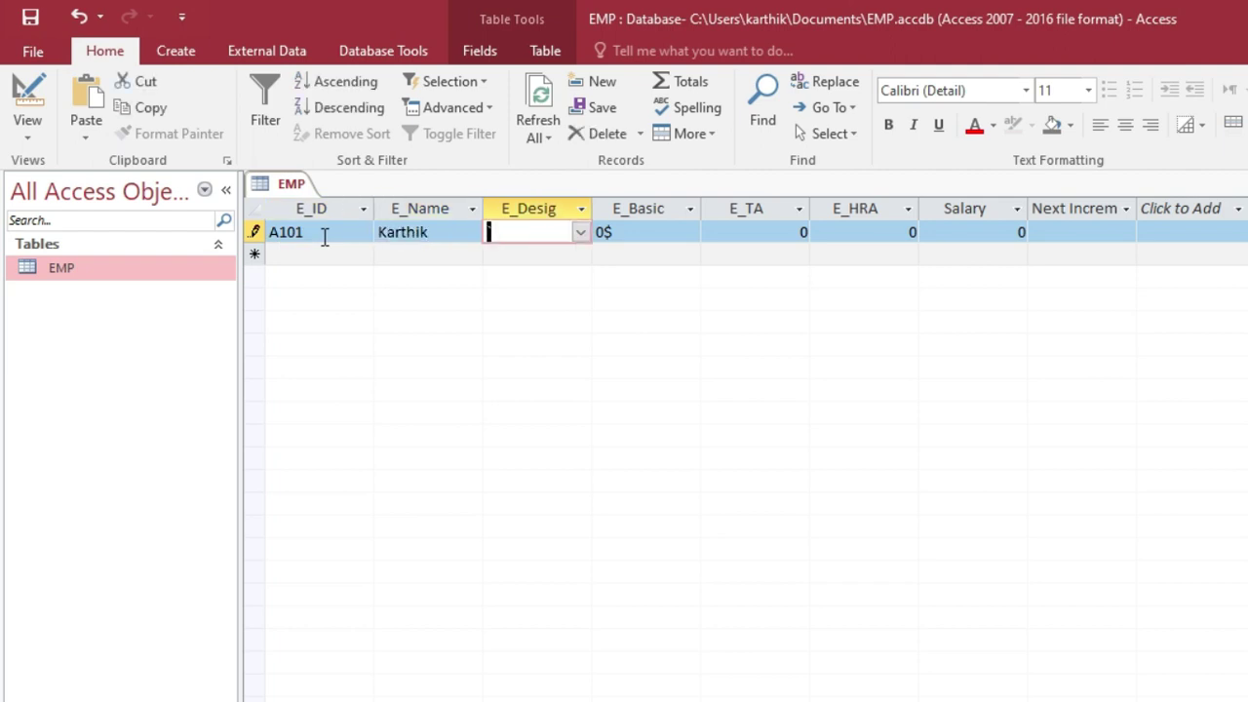
left_click(580, 232)
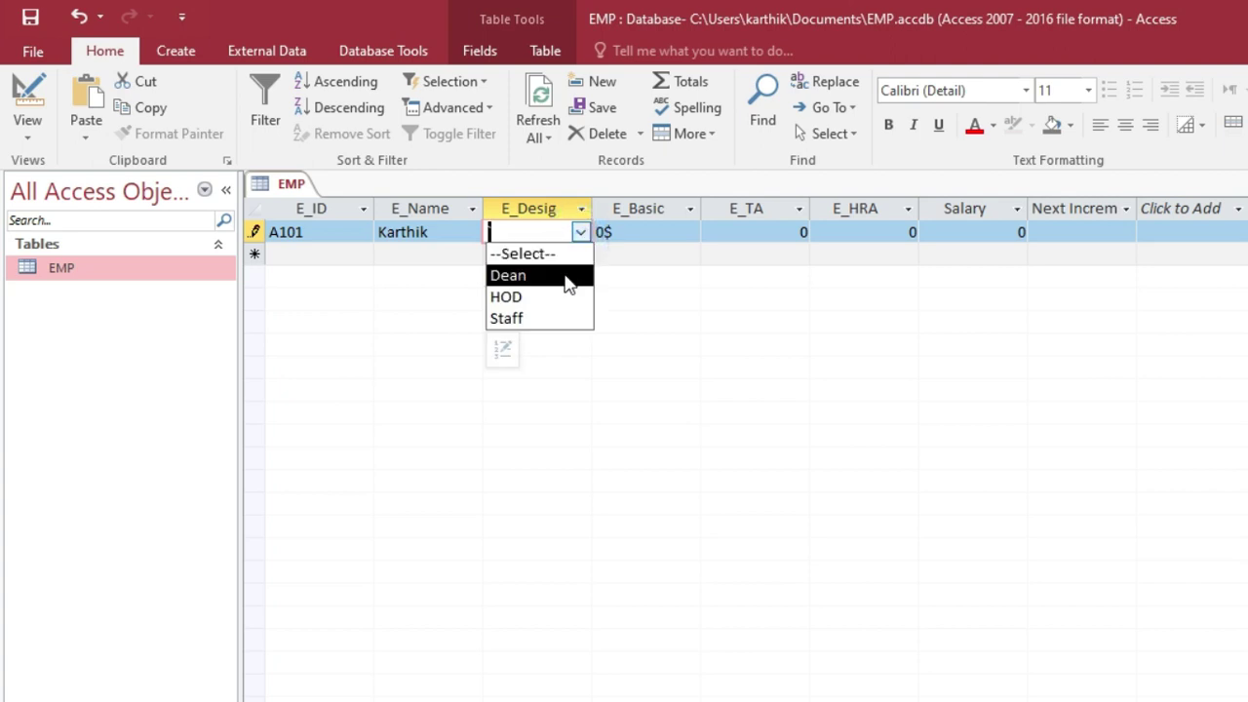
left_click(568, 277)
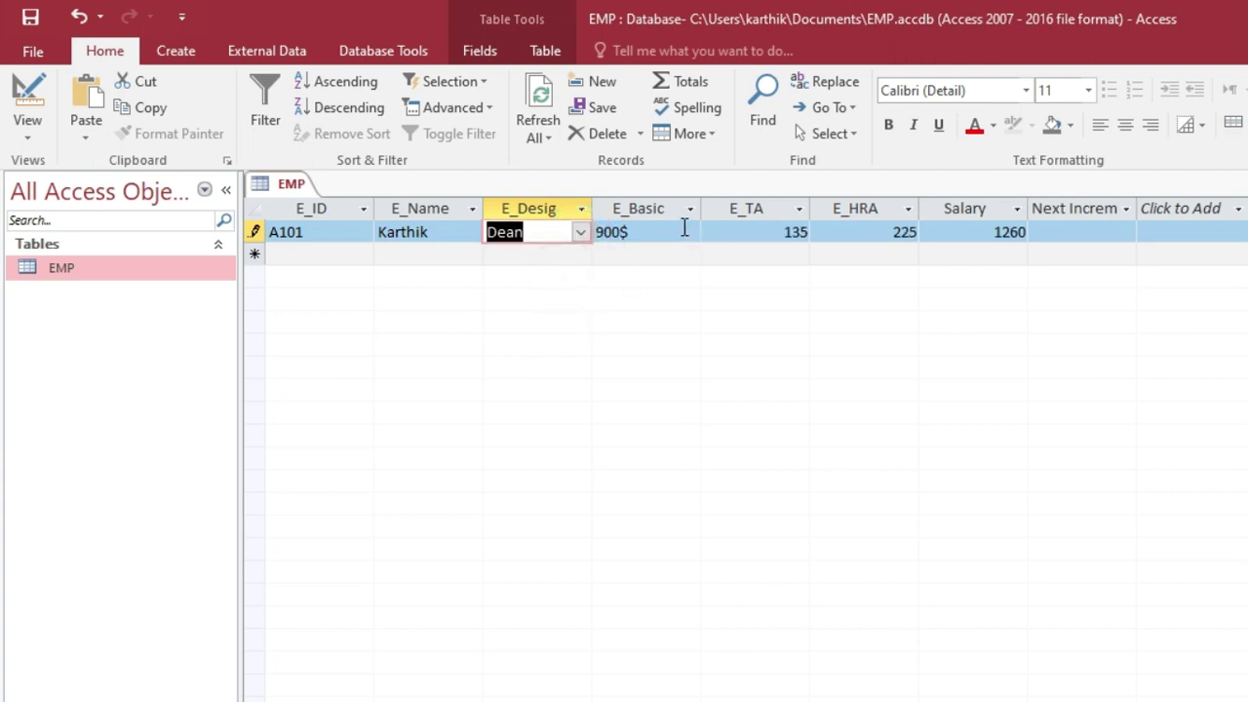
Set the first record's Next Increment Date to 9/18/2020 with the date picker.
left_click(1093, 239)
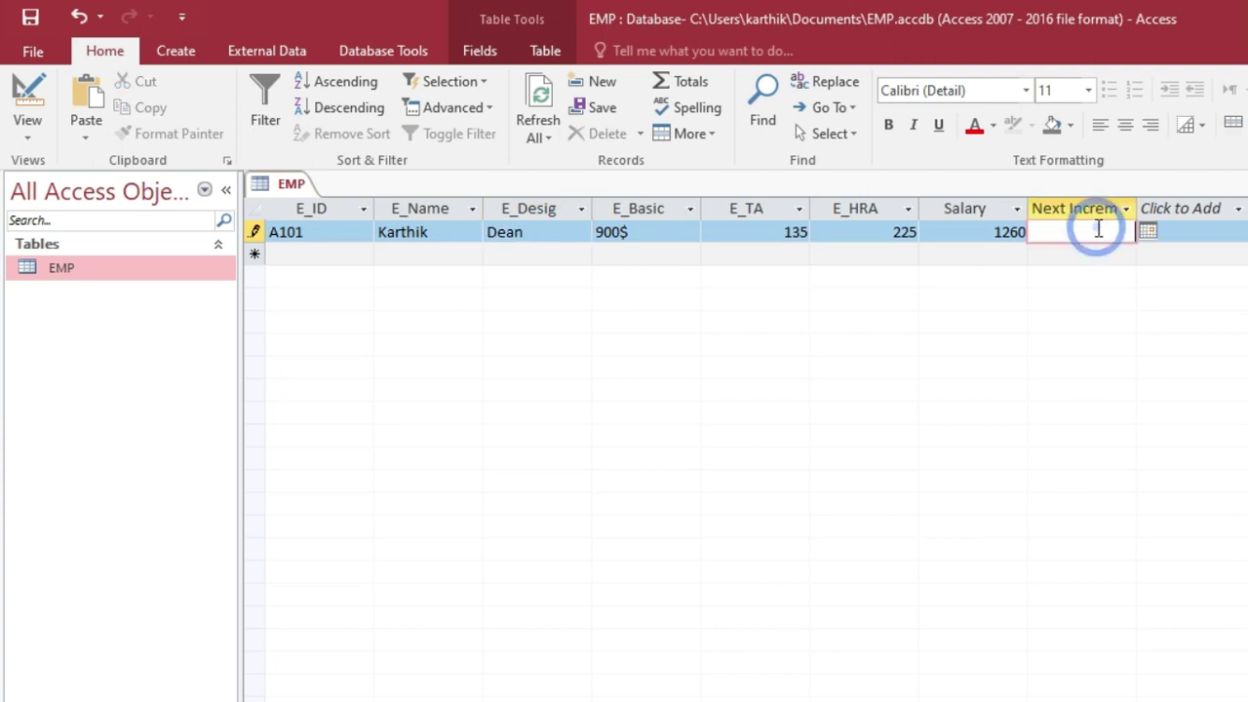
left_click(1149, 236)
left_click(1145, 254)
left_click(1145, 254)
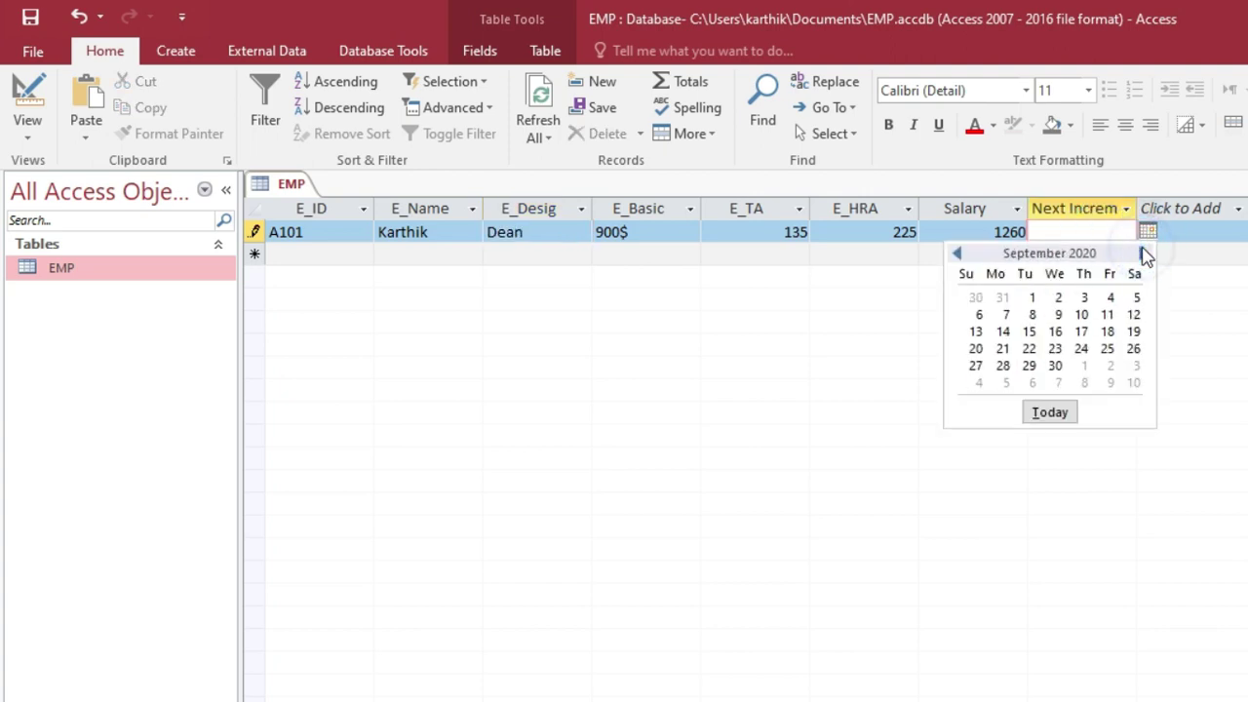
left_click(1108, 332)
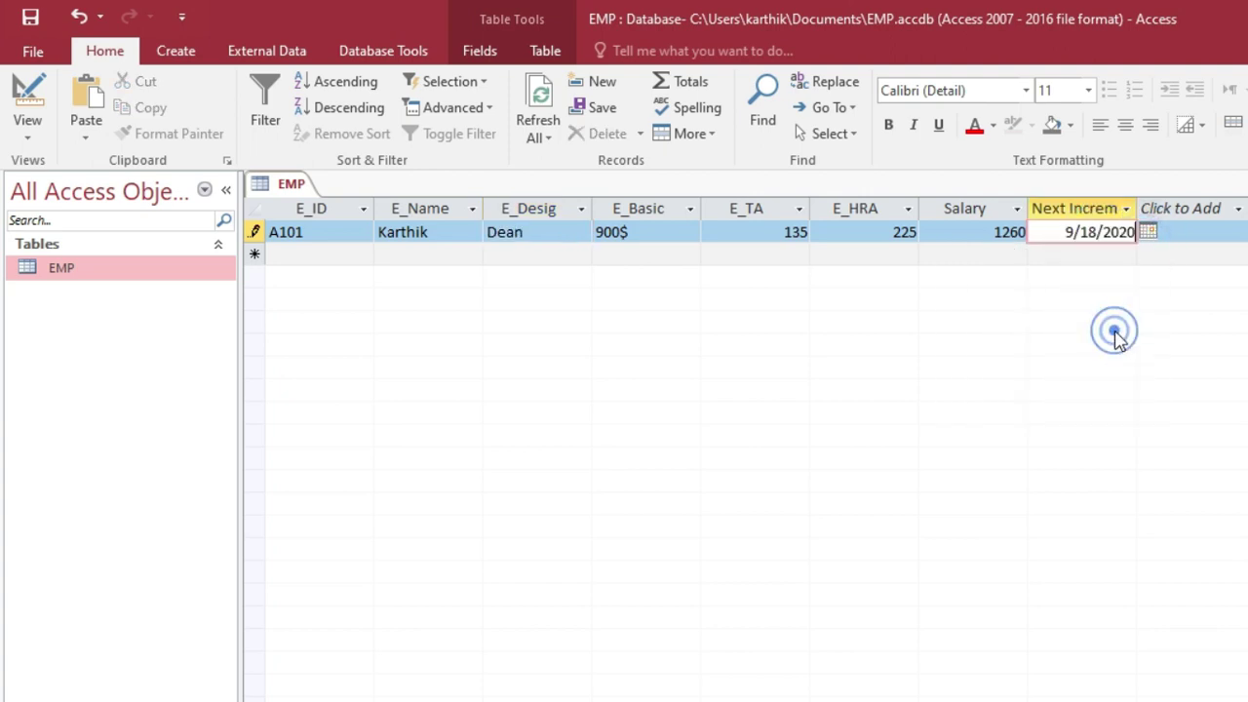
Add a second record with the employee's ID and name, and choose HOD as E_Desig.
left_click(330, 252)
type("A102")
key("Tab")
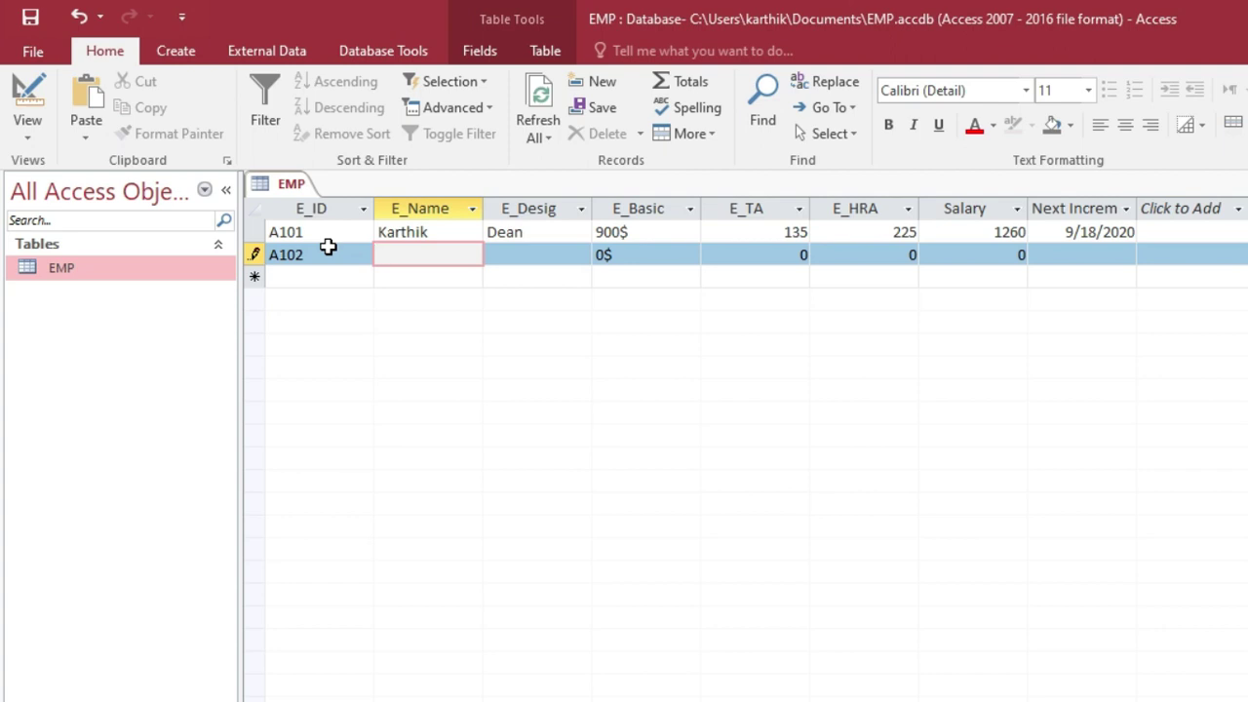
type("Yogesh")
key("Tab")
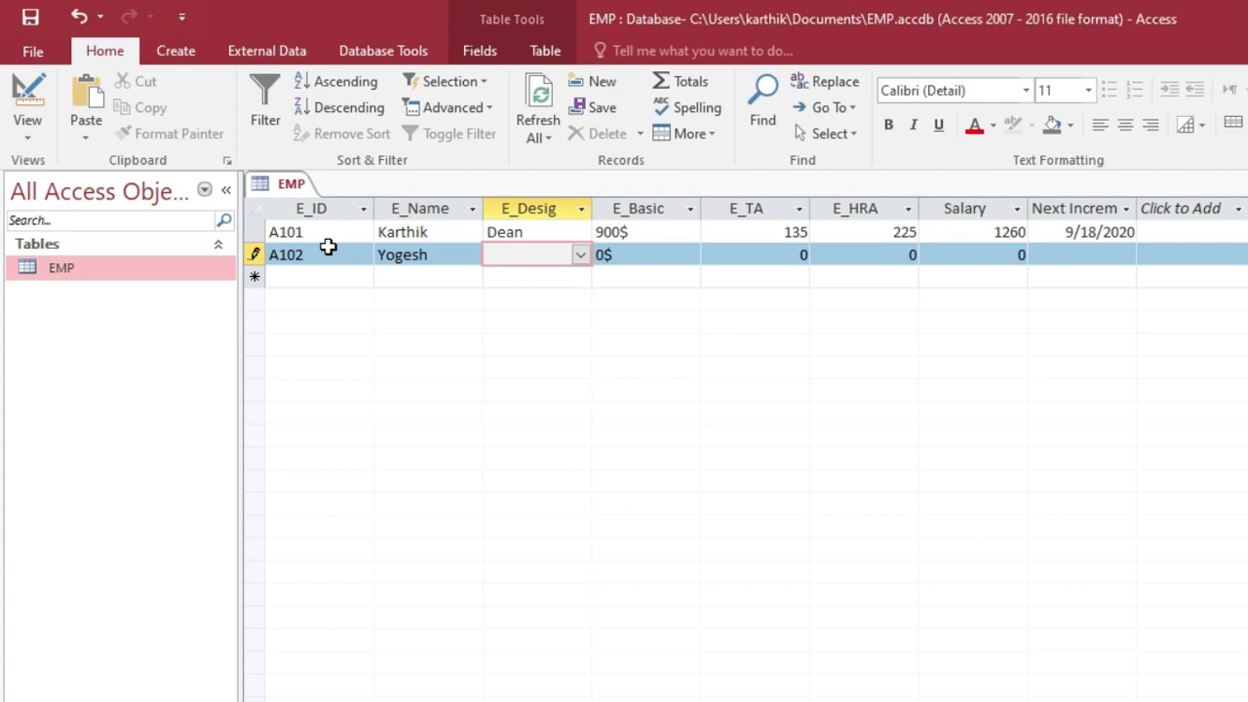
left_click(585, 259)
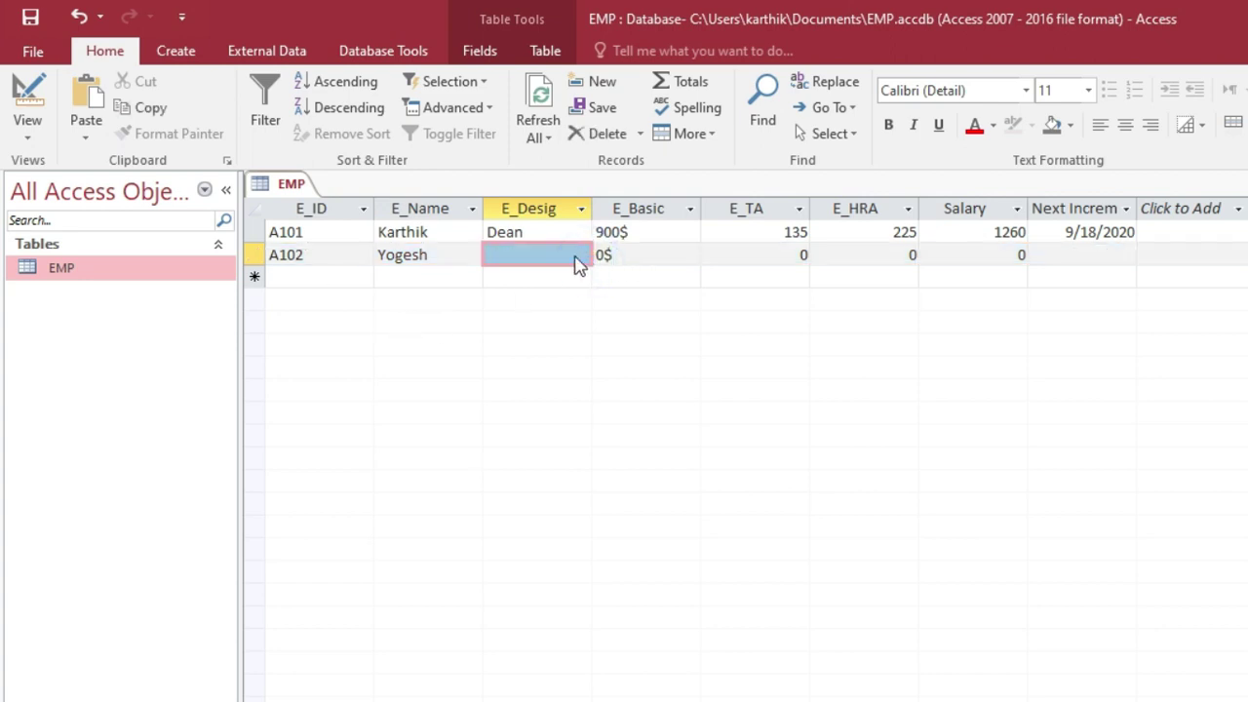
left_click(577, 257)
left_click(554, 317)
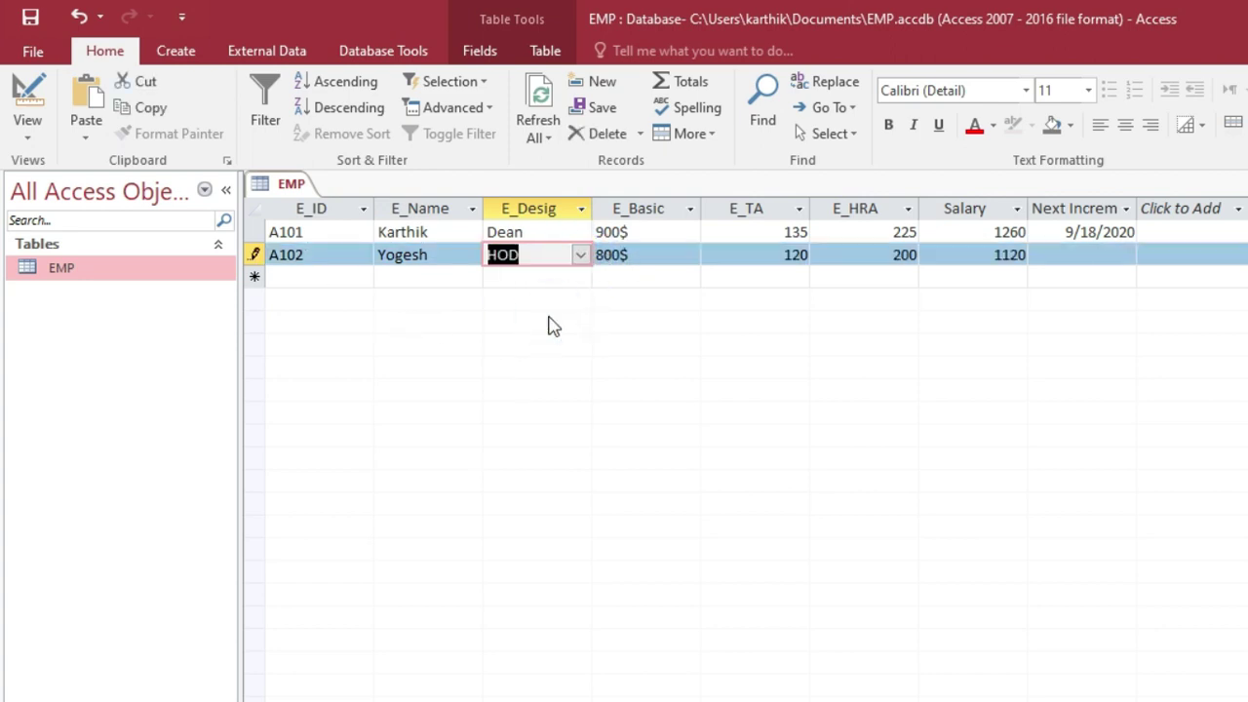
Set the second record's Next Increment Date to 8/14/2020 with the date picker.
left_click(1094, 255)
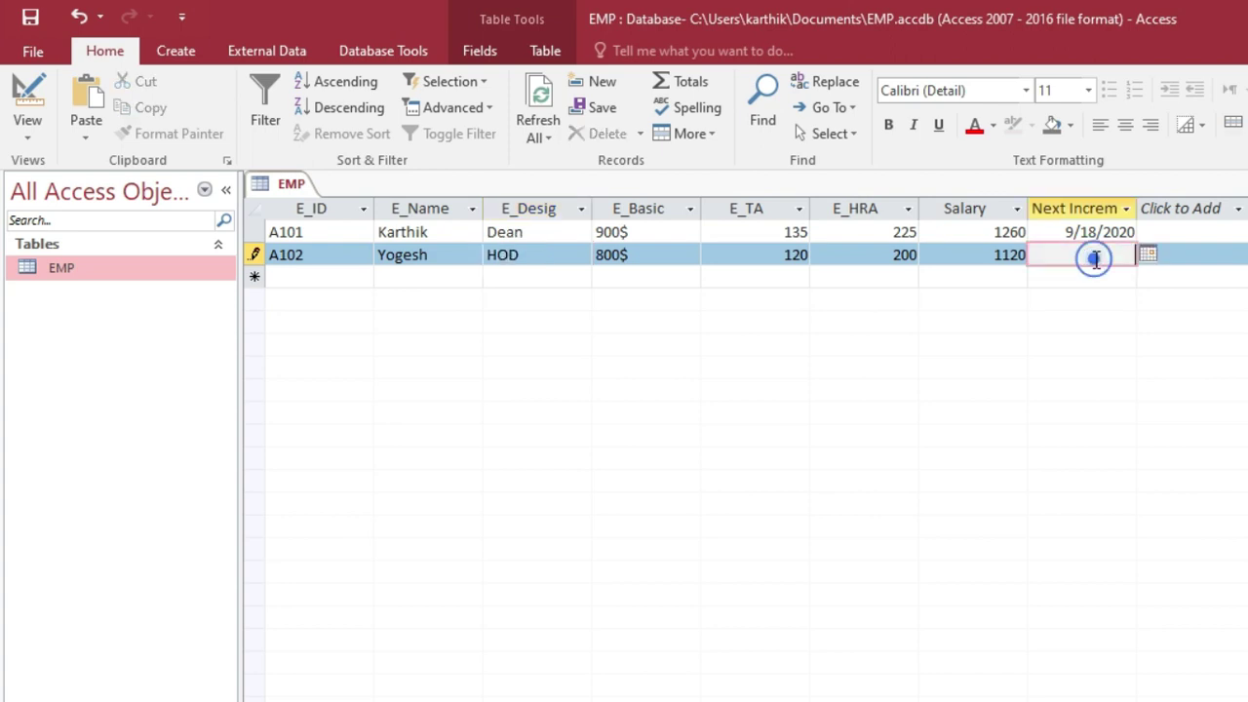
left_click(1147, 256)
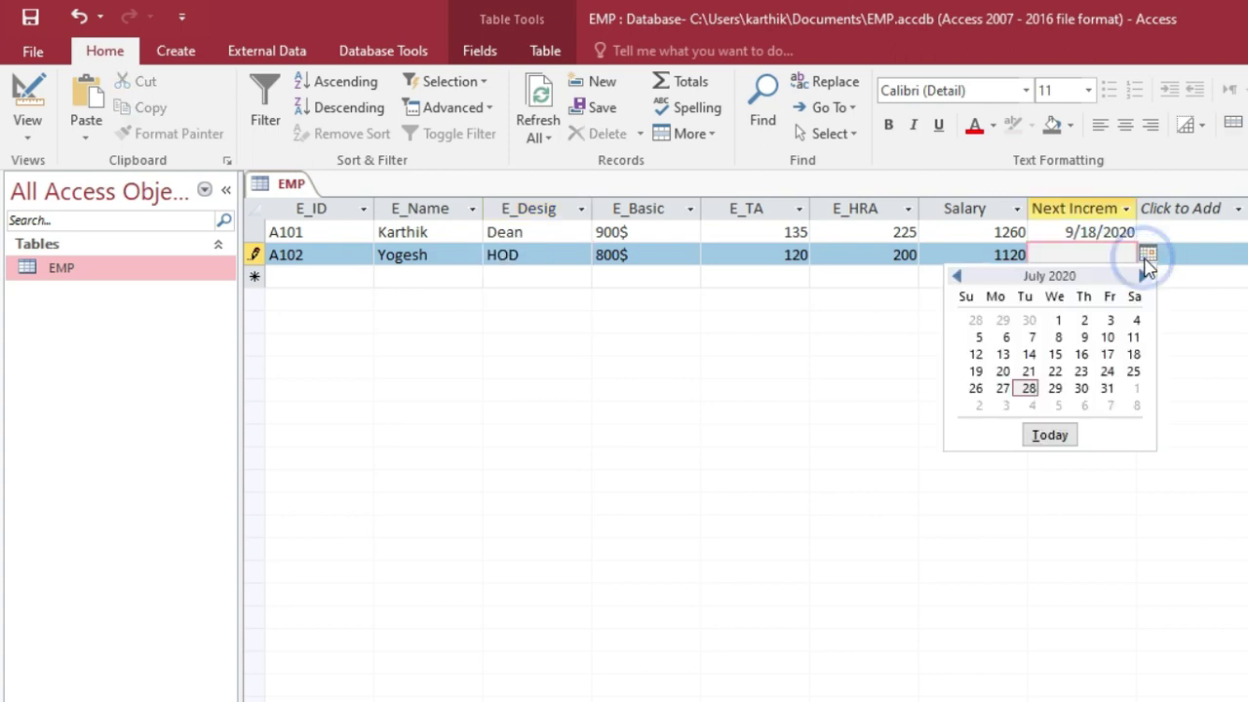
left_click(1112, 370)
left_click(1148, 254)
left_click(1143, 276)
left_click(1110, 354)
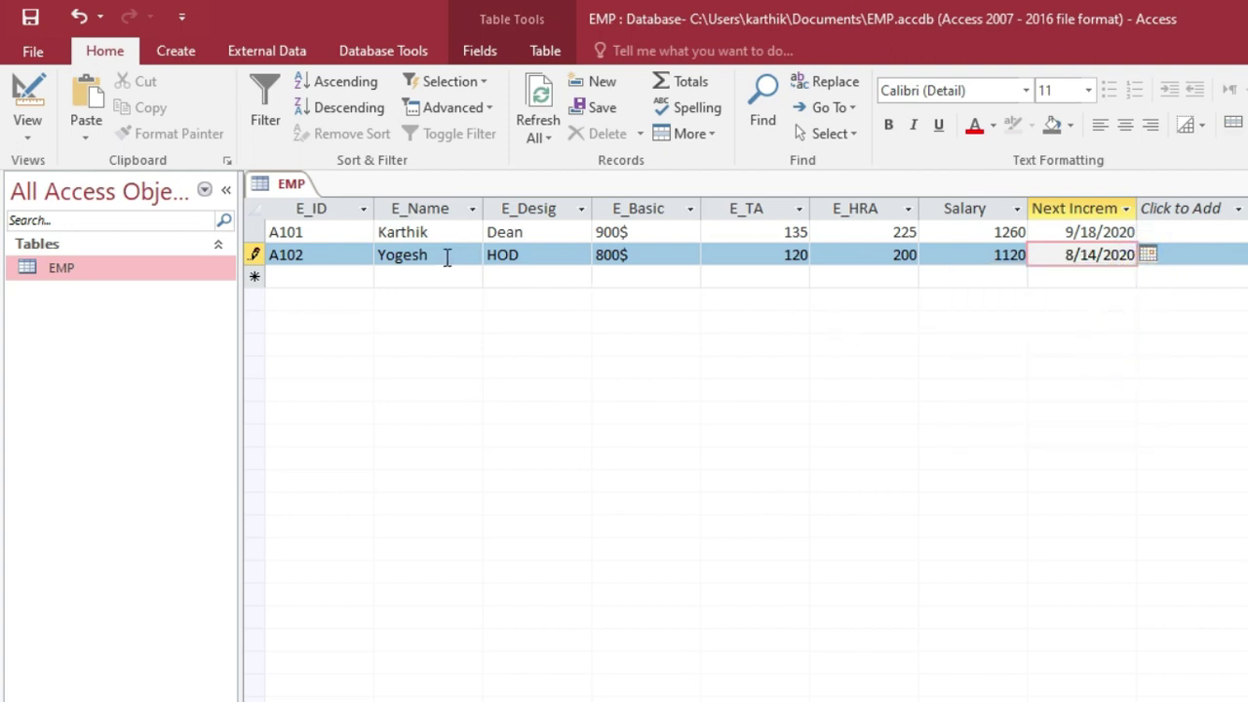
Switch the second record's E_Desig to Staff and back to HOD.
left_click(580, 256)
left_click(580, 259)
left_click(578, 260)
left_click(565, 342)
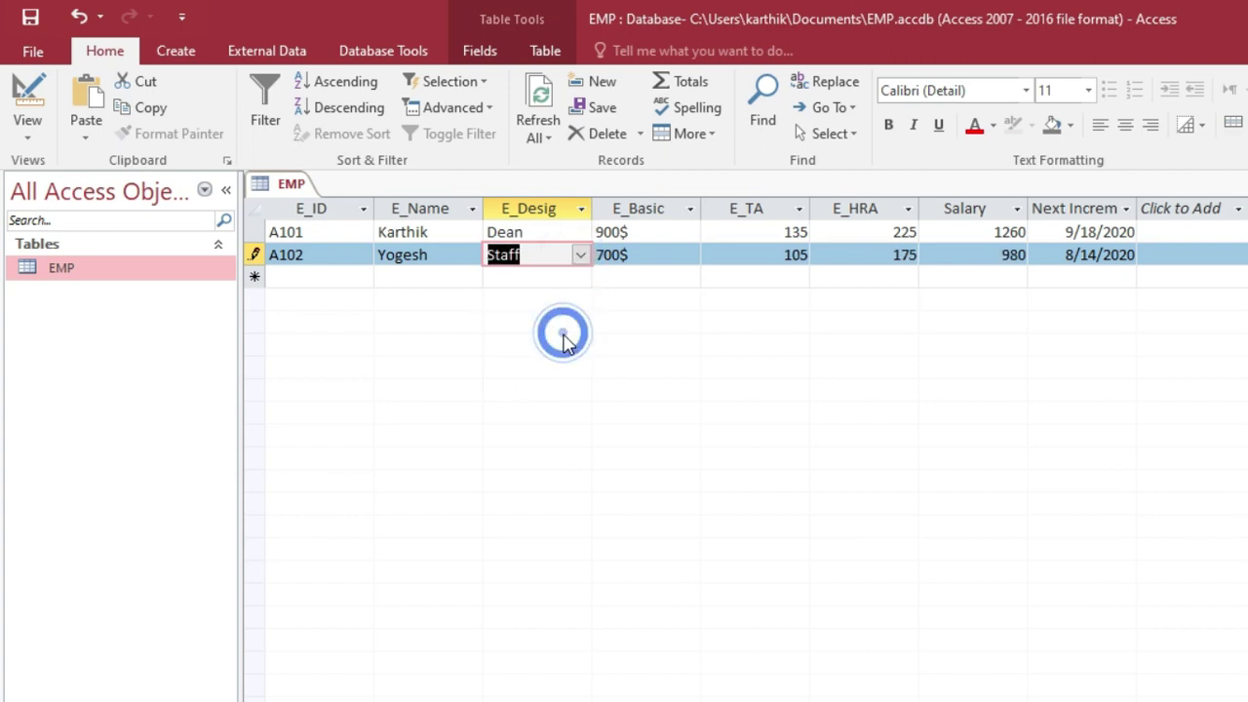
left_click(579, 258)
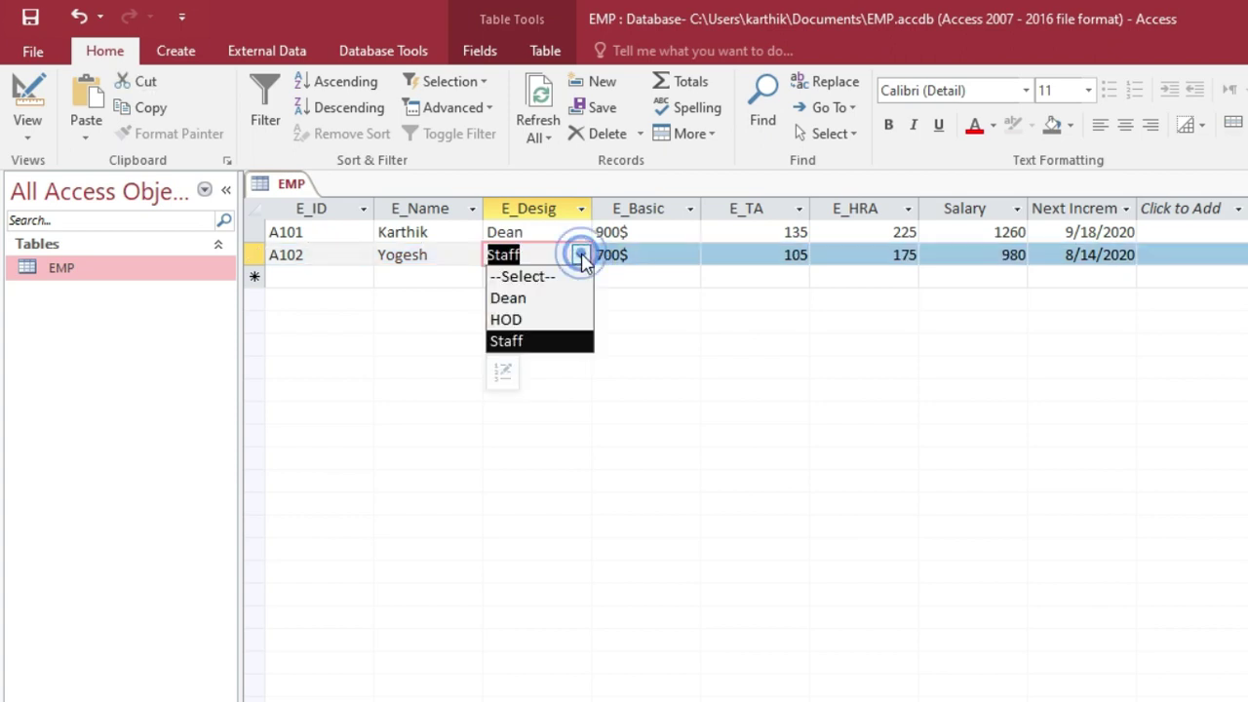
left_click(574, 321)
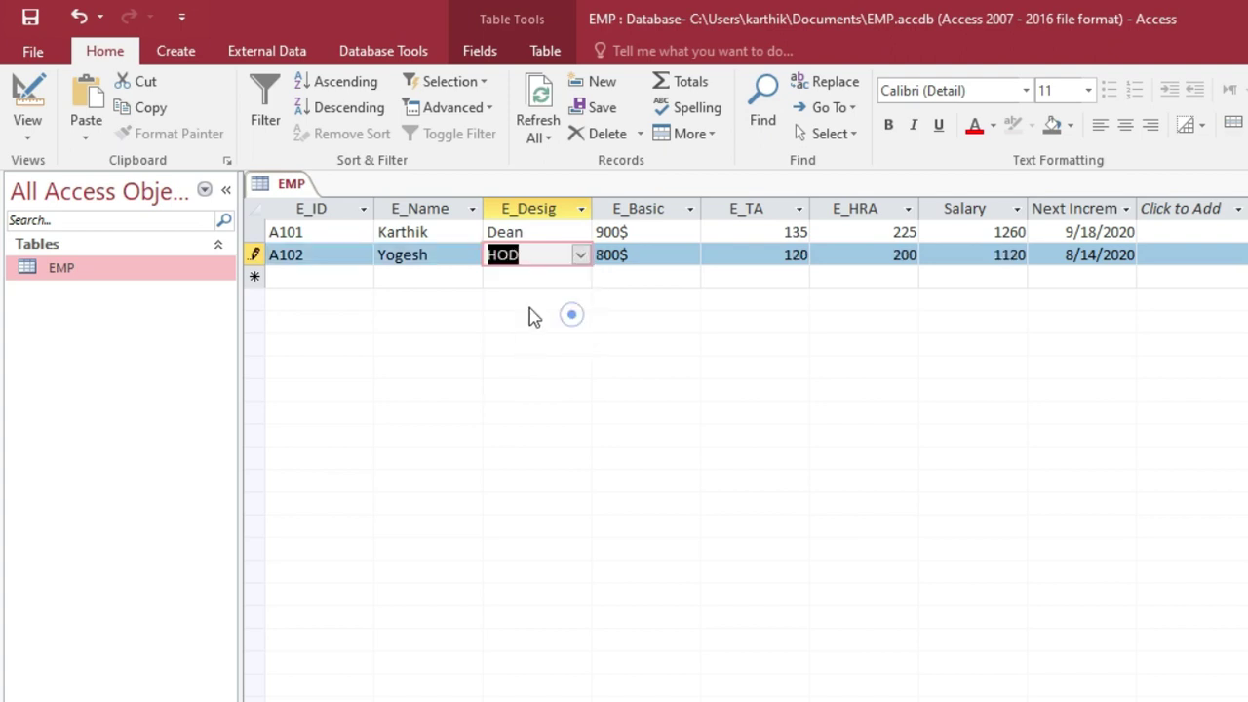
Add a third record with the employee's ID and name, and choose Staff as E_Desig.
left_click(334, 277)
type("A103")
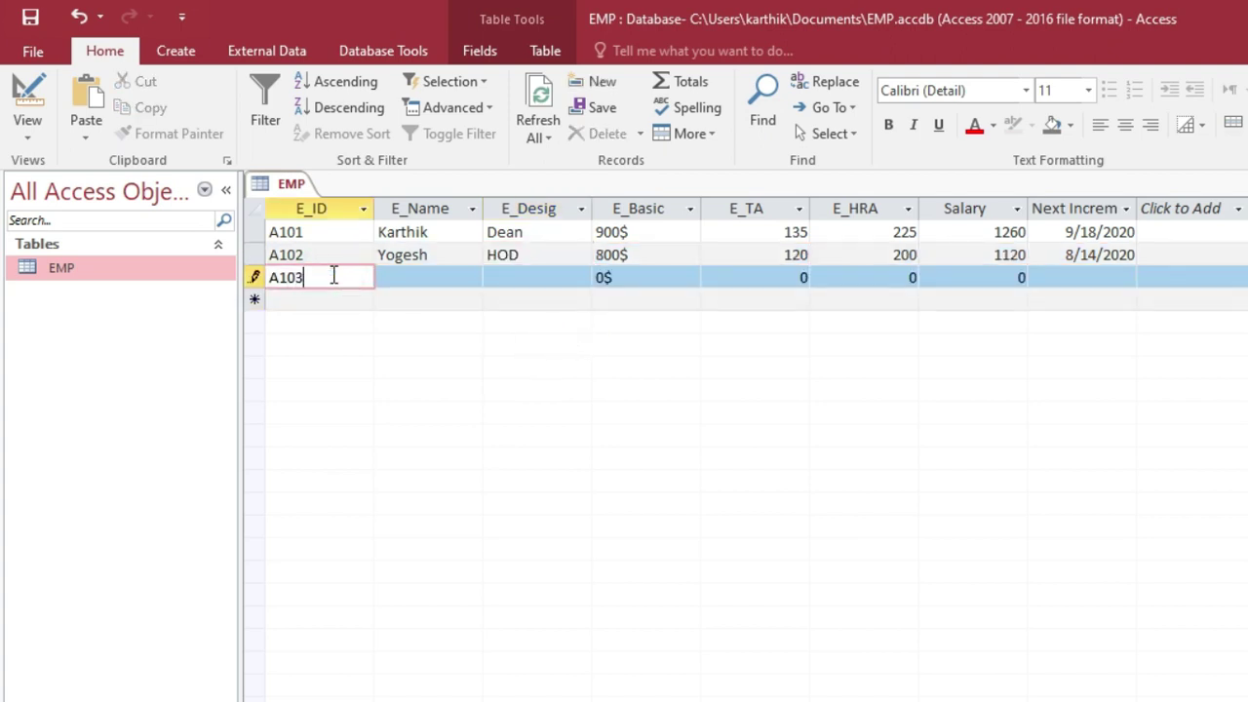
key("Tab")
type("Varsh")
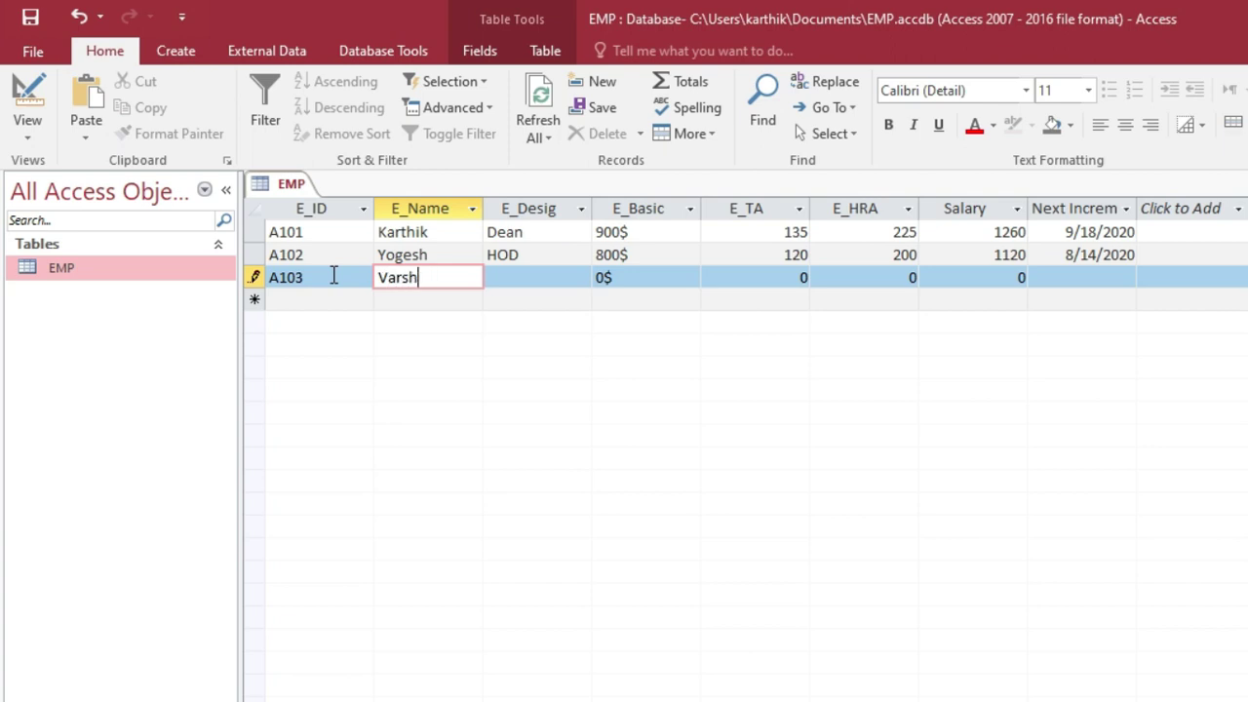
type("ini")
key("Tab")
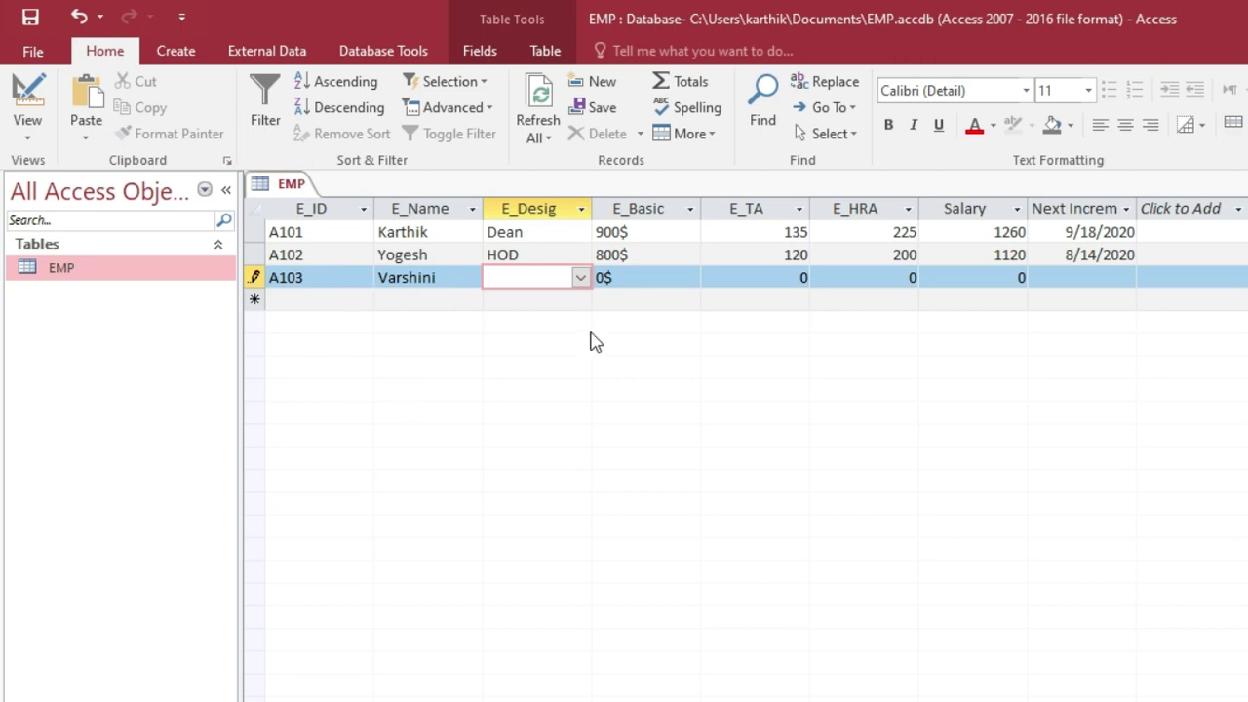
left_click(580, 277)
left_click(561, 366)
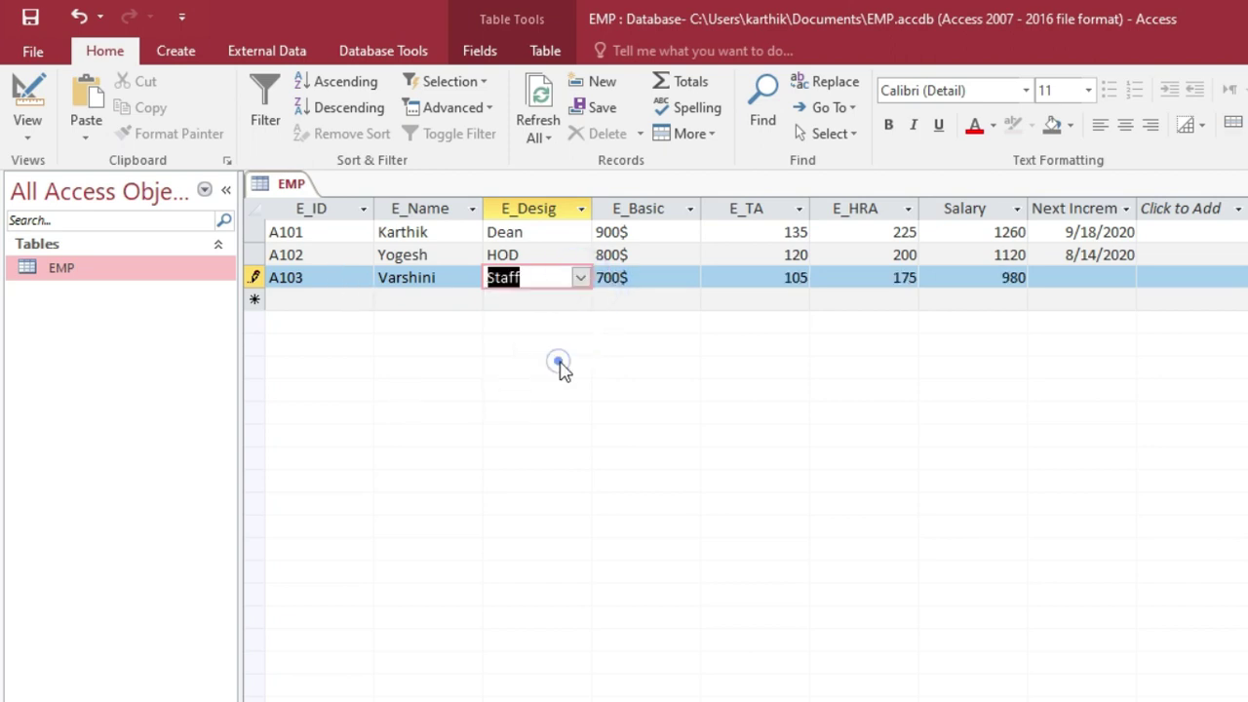
left_click(672, 280)
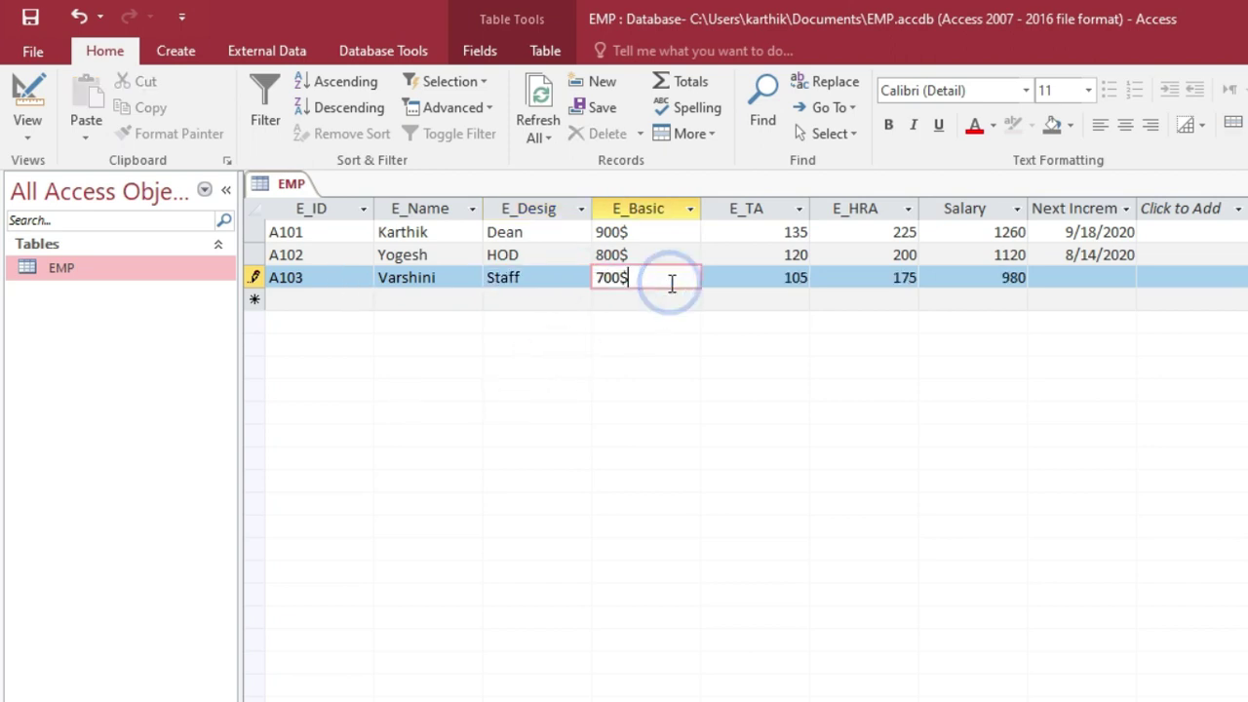
Set the third record's Next Increment Date to 10/16/2020 with the date picker.
left_click(1084, 279)
left_click(1148, 279)
left_click(1143, 298)
left_click(1143, 298)
left_click(1143, 299)
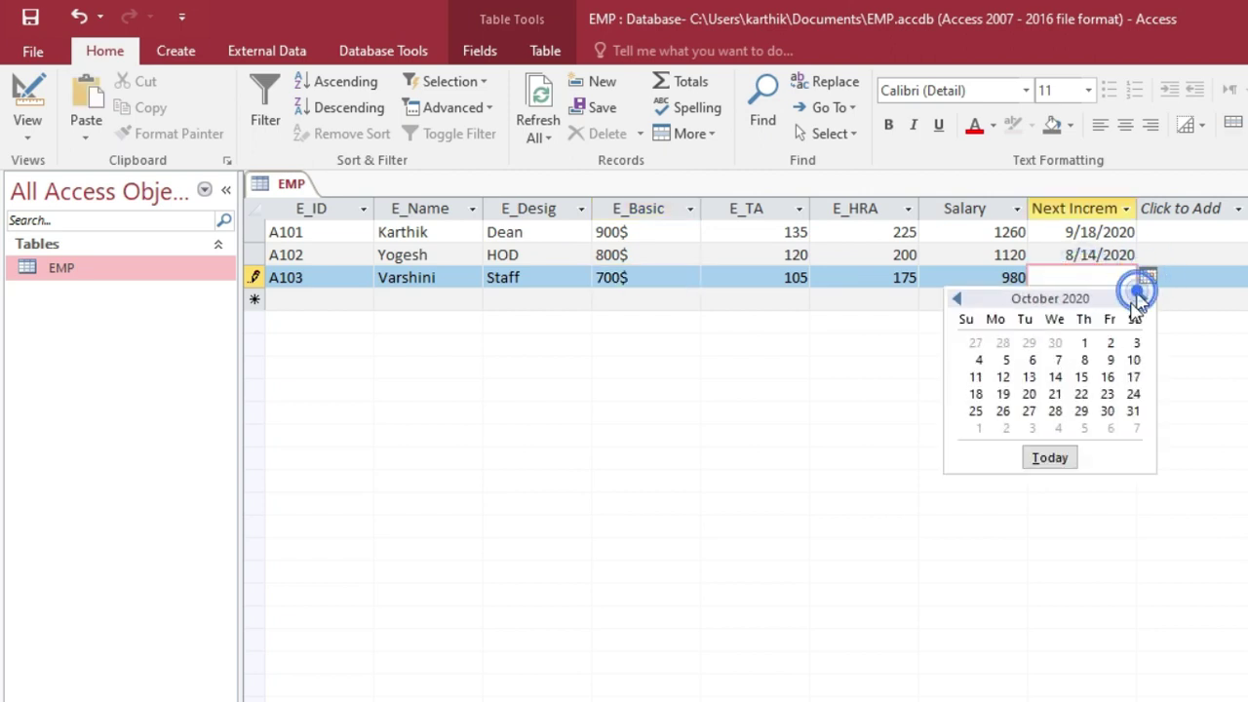
left_click(1102, 380)
Add a fourth record with the employee's ID and name, and choose HOD as E_Desig.
left_click(344, 302)
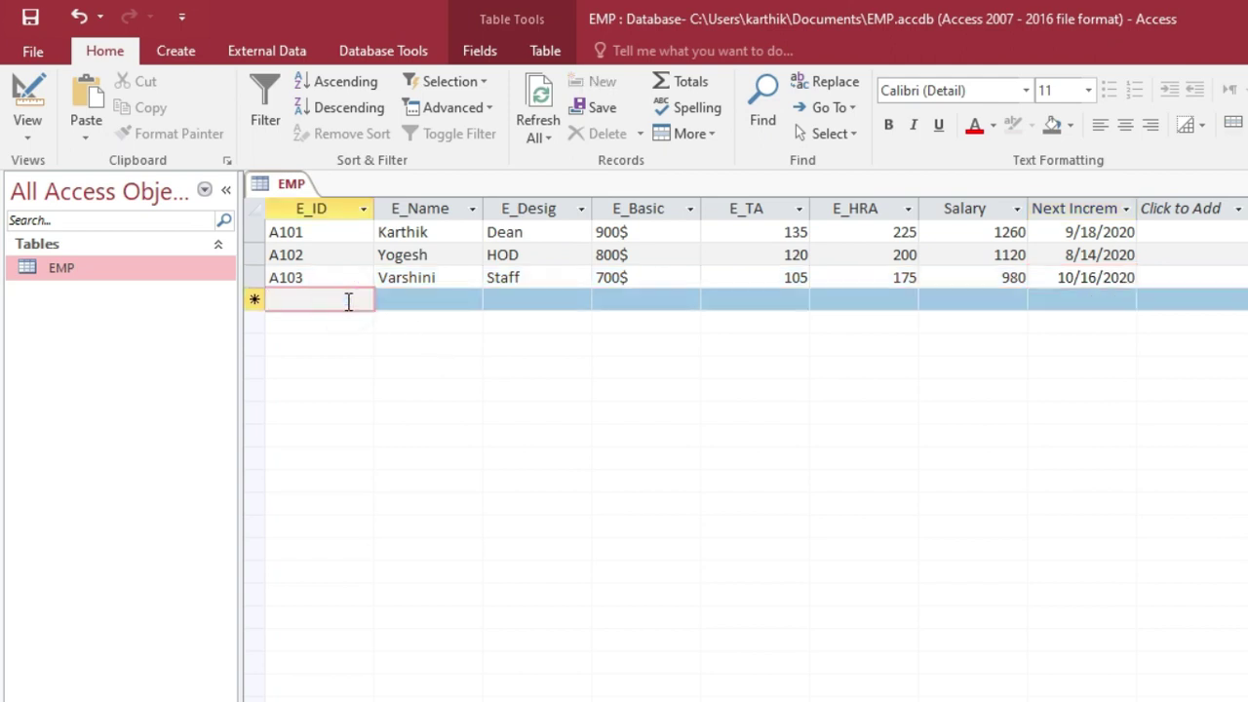
type("A104")
key("Tab")
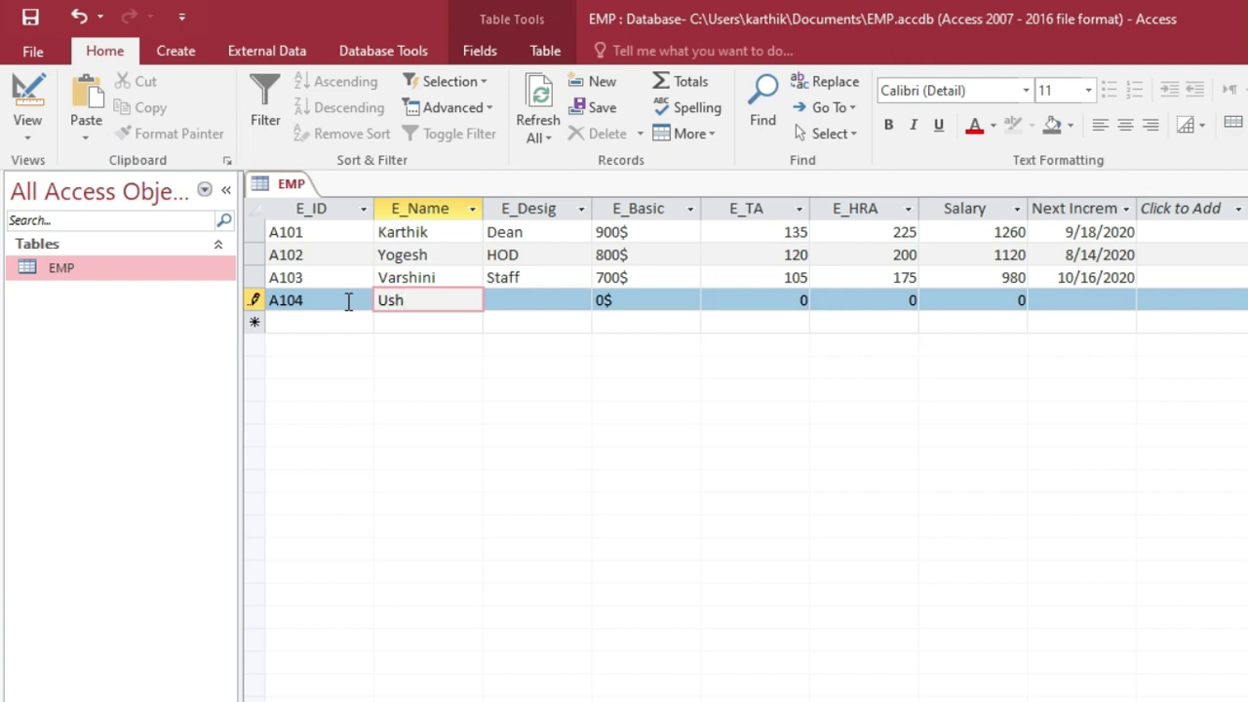
type("Usha")
key("Tab")
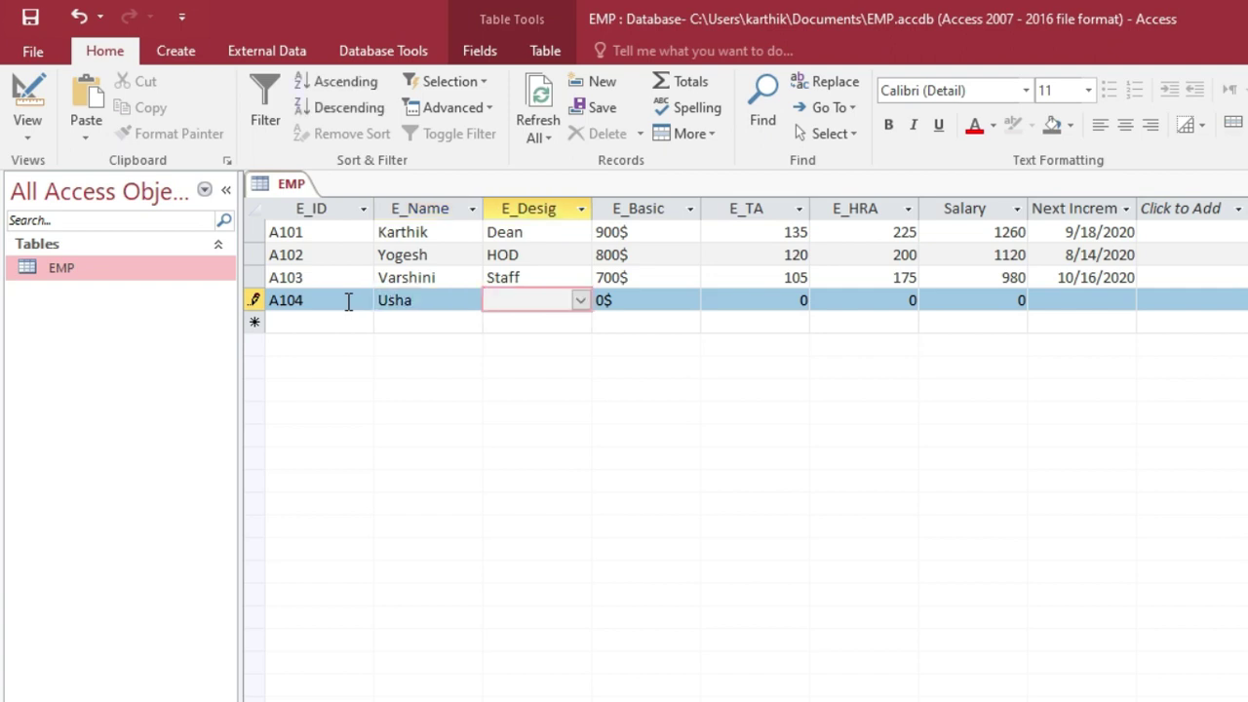
left_click(580, 300)
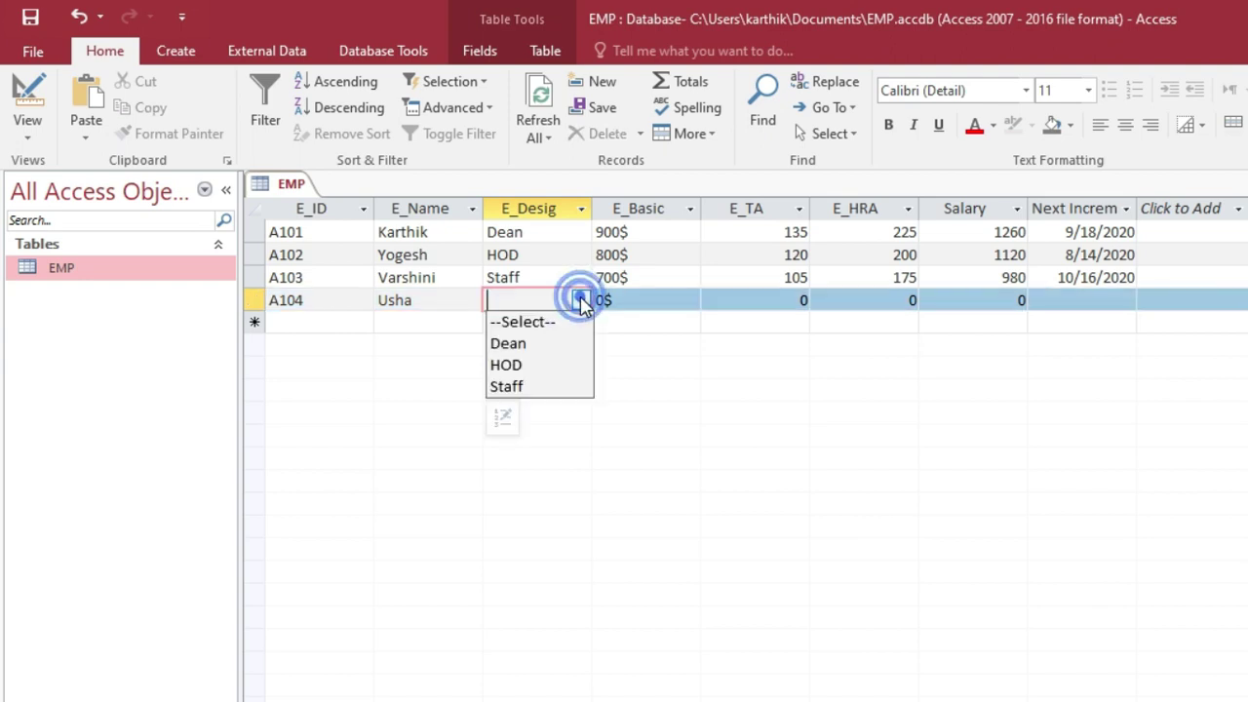
left_click(547, 367)
Set the fourth record's Next Increment Date to 8/15/2020 with the date picker and leave the record to save it.
left_click(1099, 301)
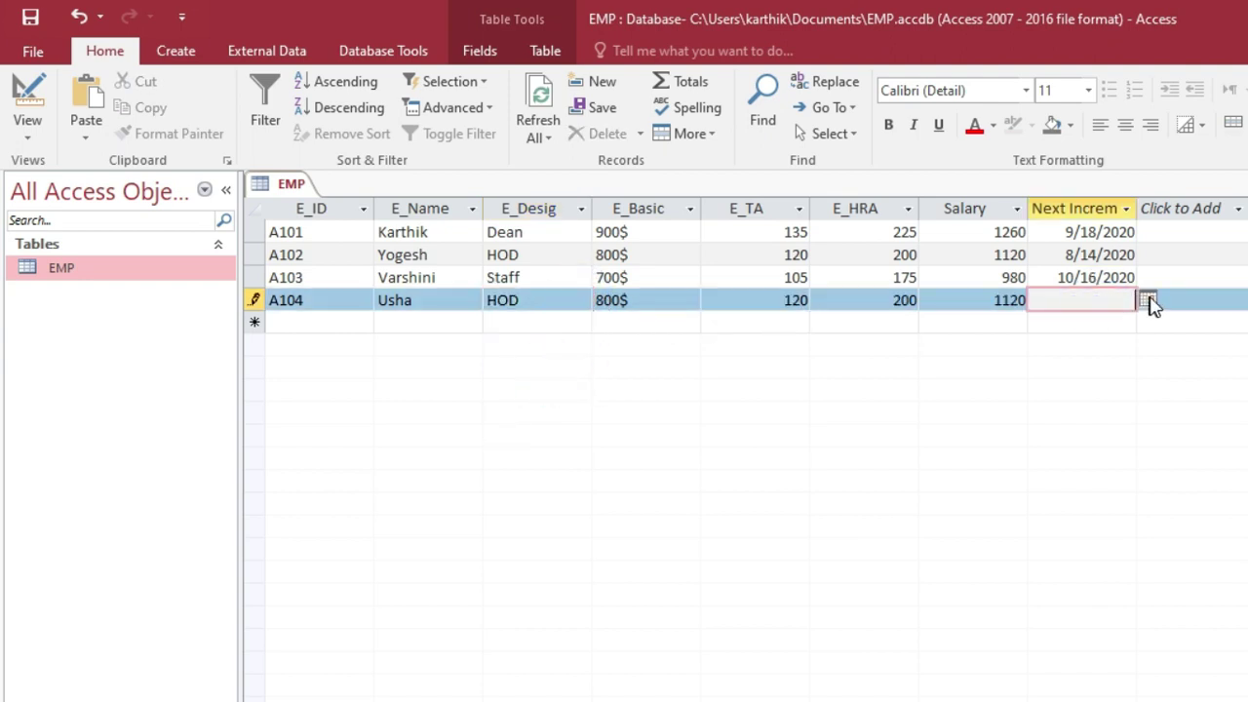
left_click(1148, 299)
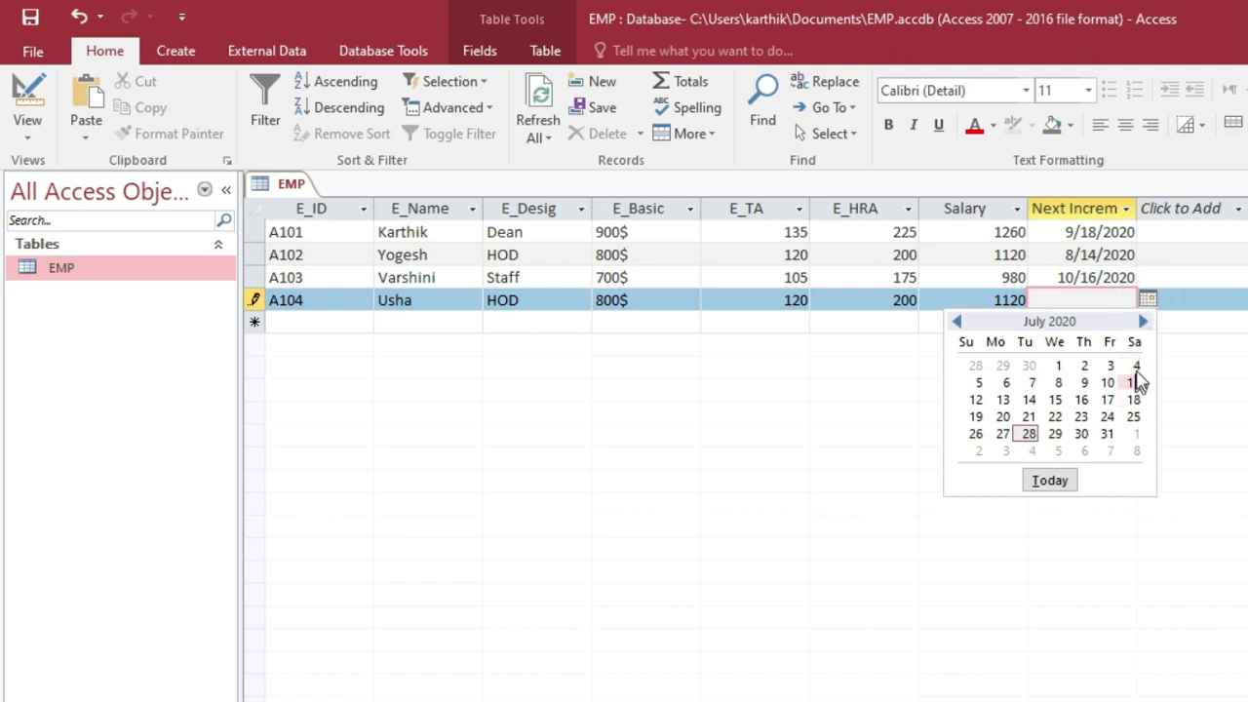
left_click(1143, 322)
left_click(1124, 404)
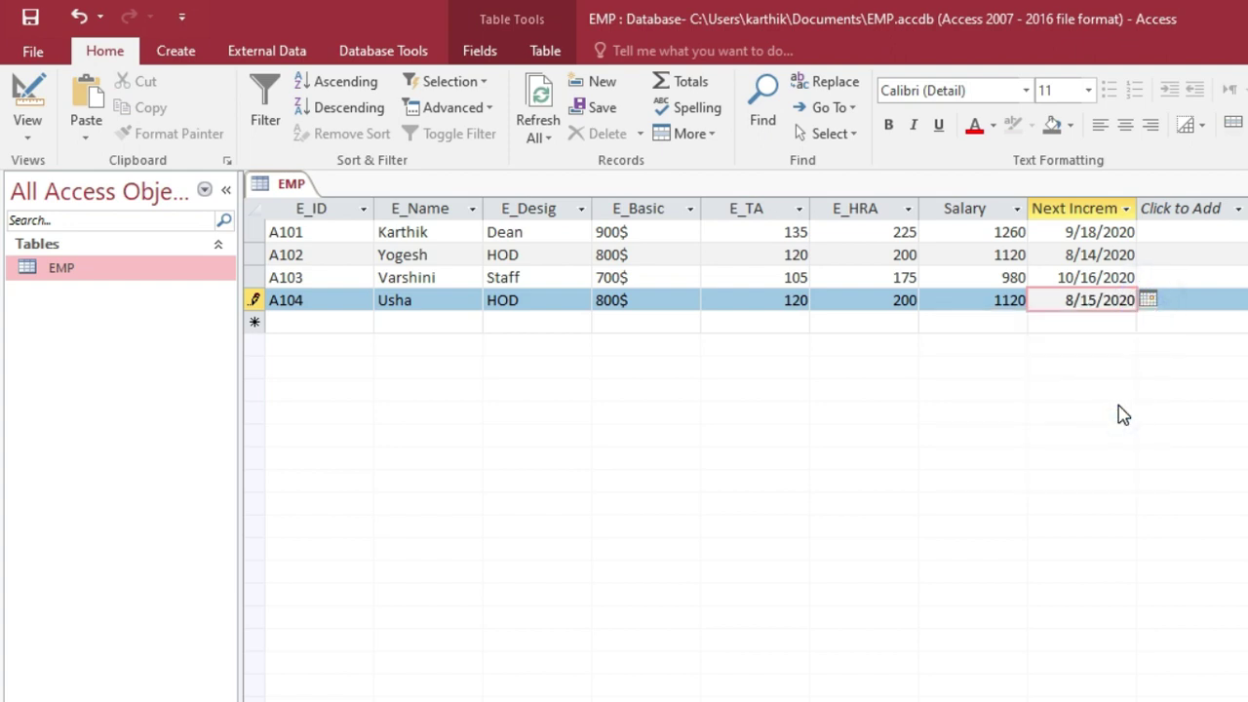
left_click(1013, 429)
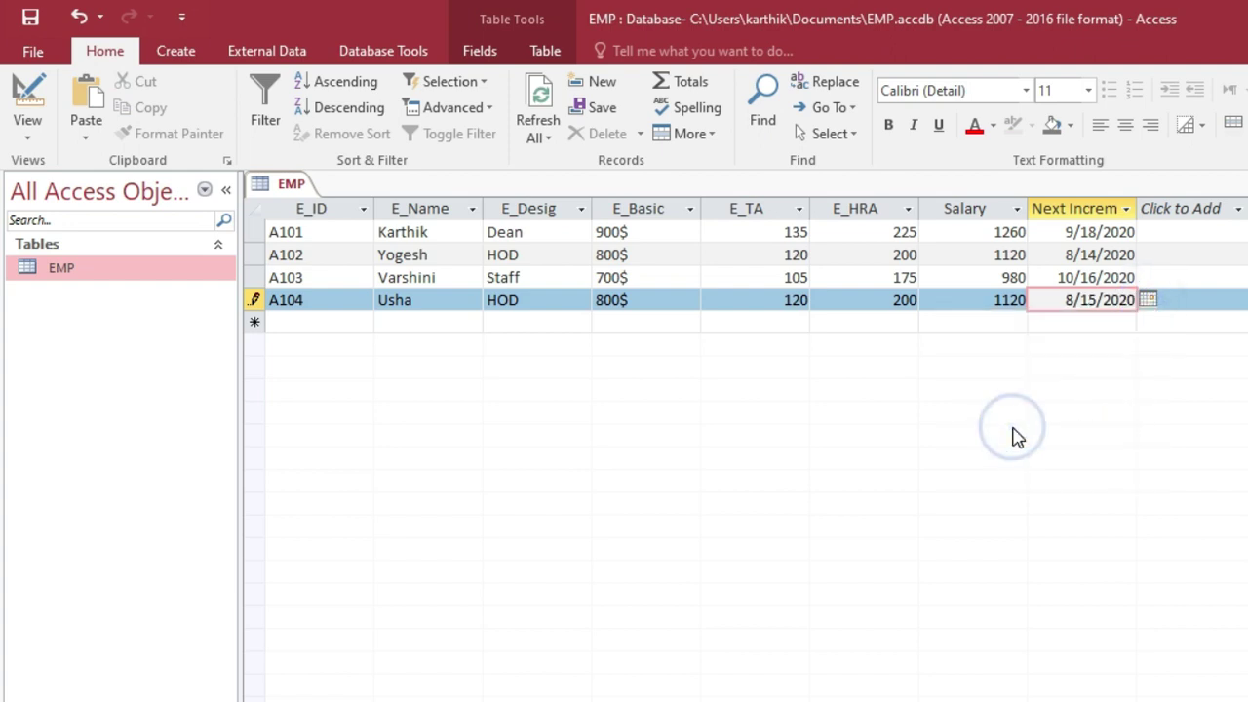
left_click(706, 322)
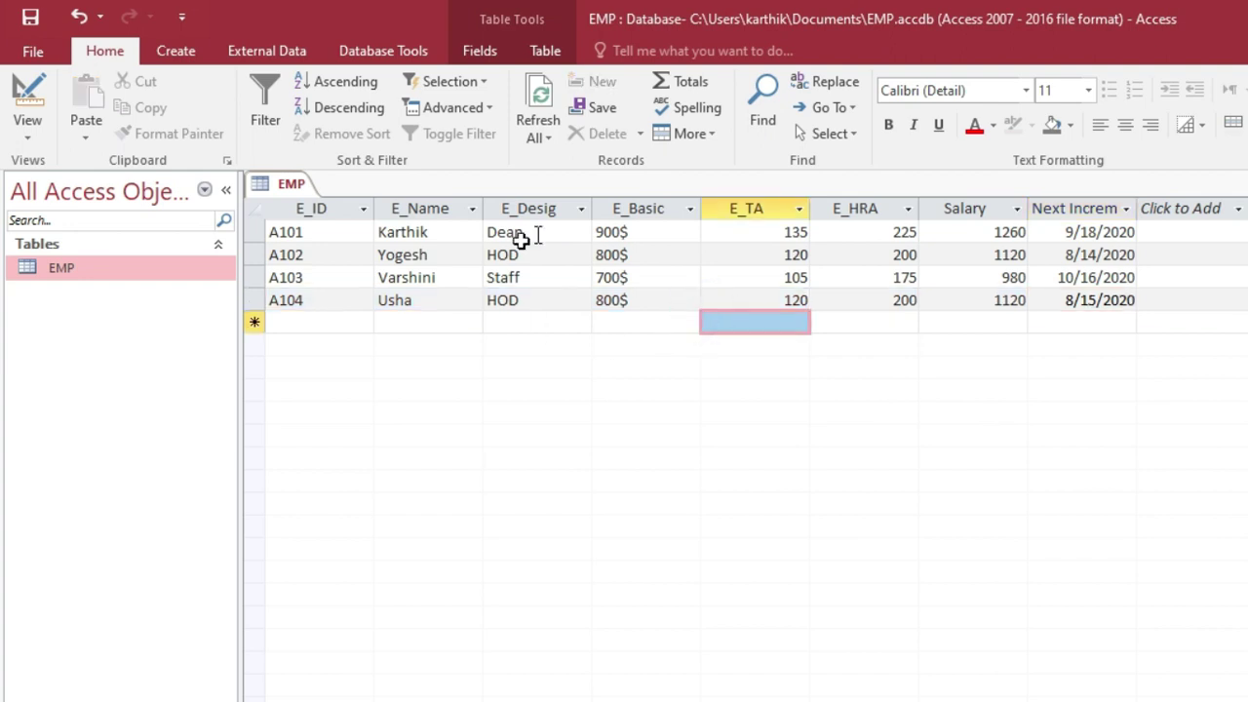
left_click(1017, 230)
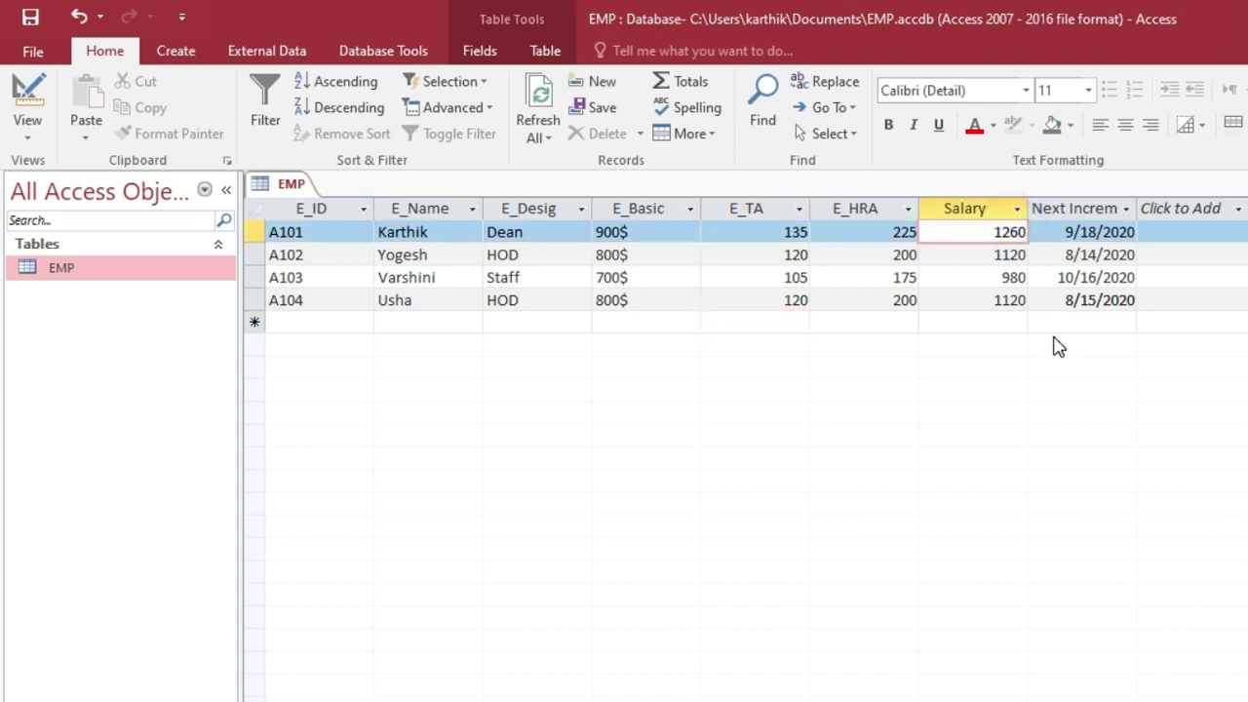